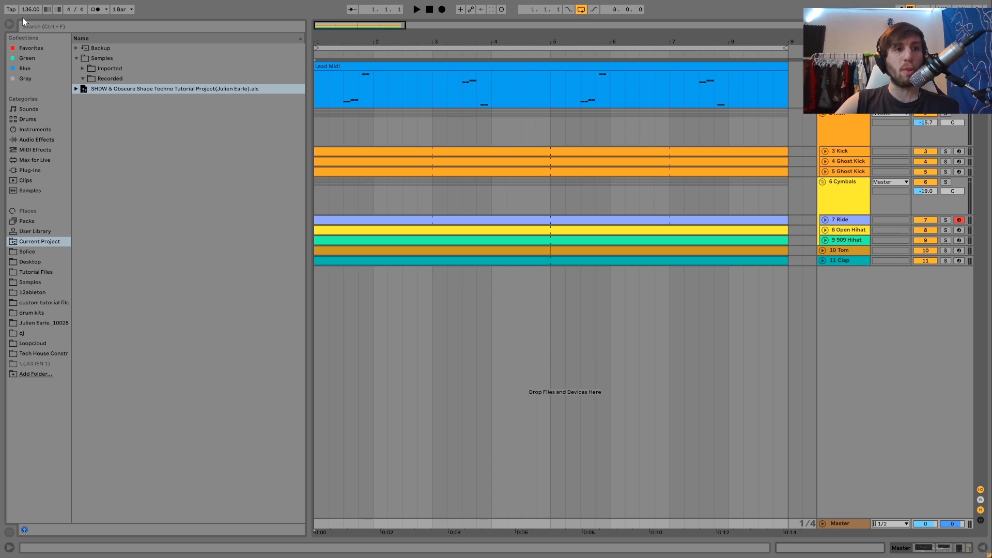
# - Open the notes of the Lead Midi clip and play it back with its track soloed
pyautogui.doubleClick(345, 67)
pyautogui.click(945, 67)
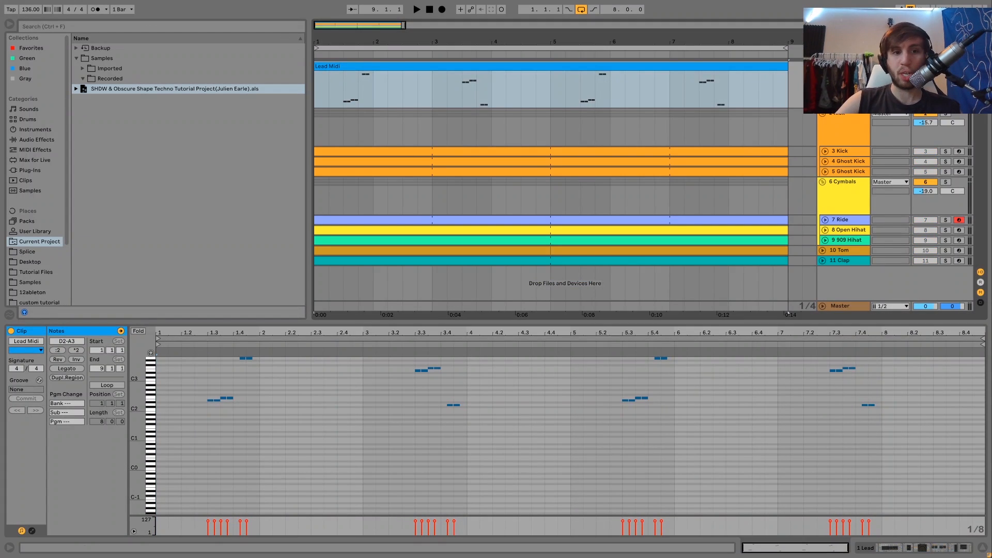
pyautogui.press('space')
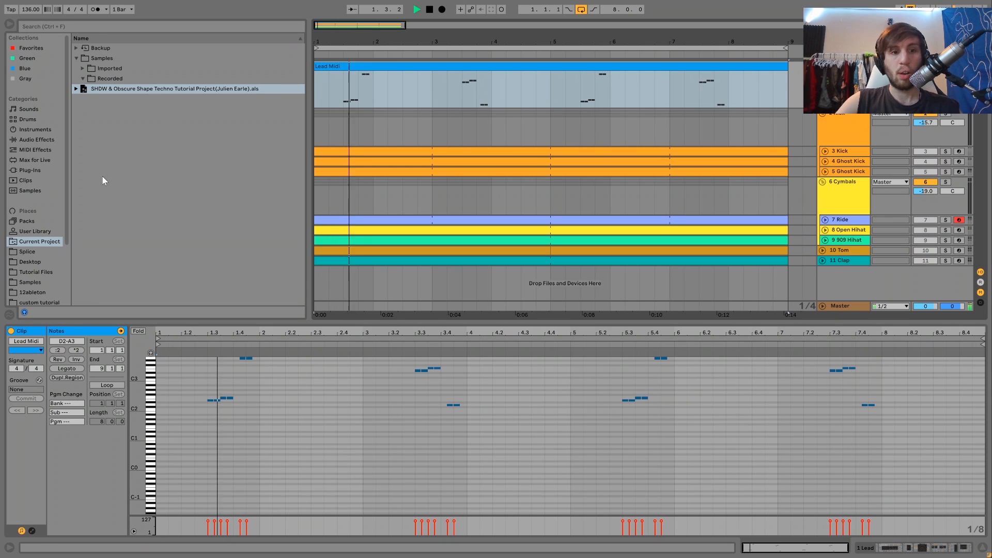
# - Enable note preview in the Lead Midi clip's piano roll and stop playback
pyautogui.click(142, 332)
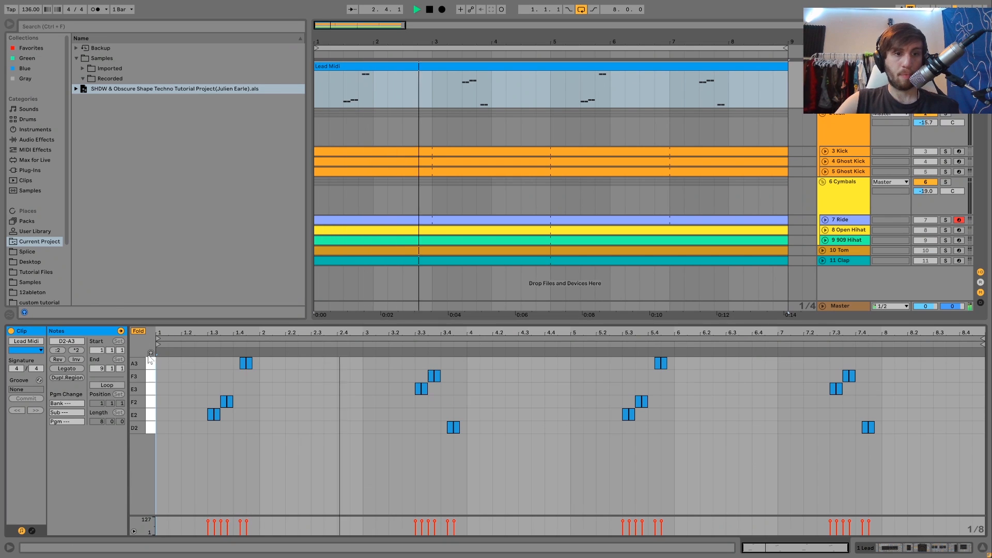
pyautogui.click(151, 354)
pyautogui.click(139, 332)
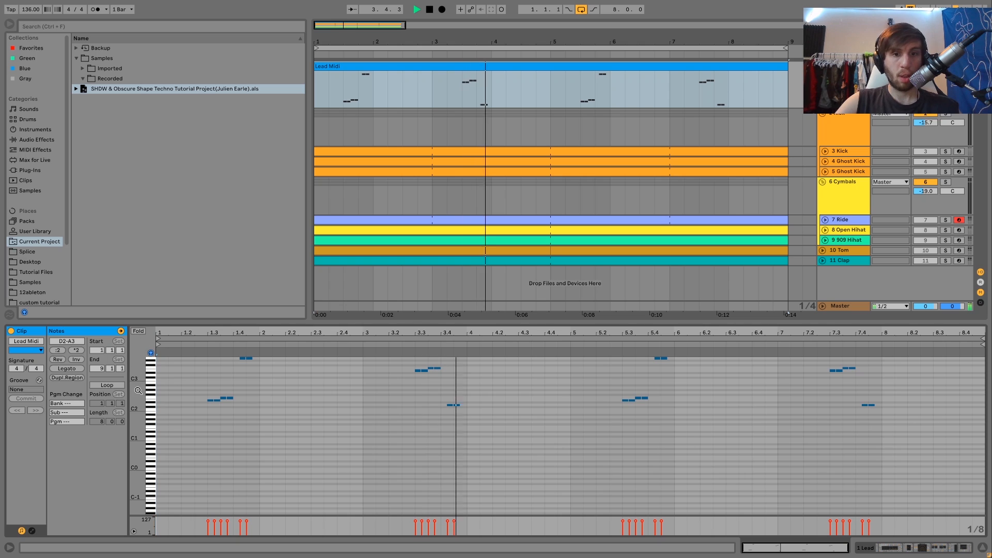
pyautogui.press('space')
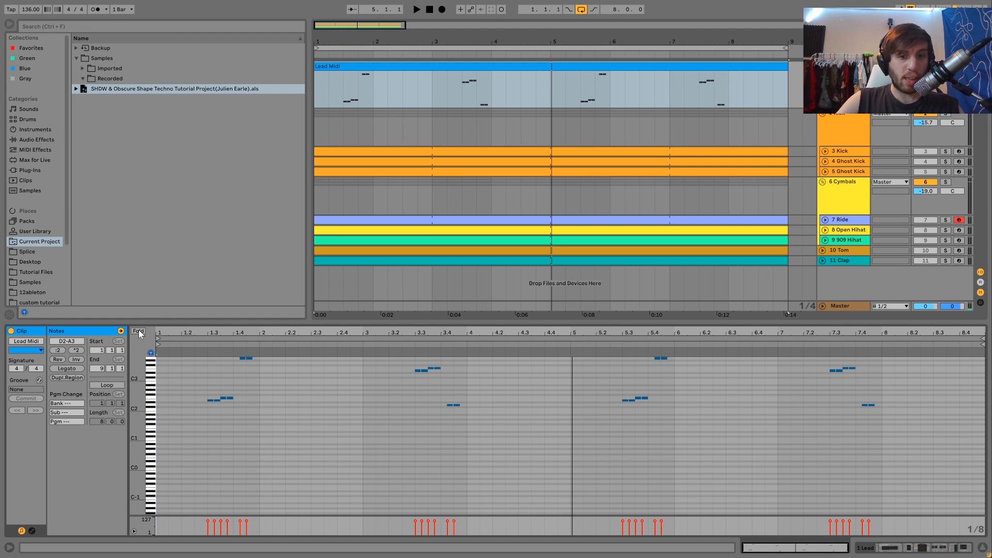
# - Fold the piano roll to the used notes and audition the D2, E2, F2 and A3 keys in ascending order twice
pyautogui.click(138, 331)
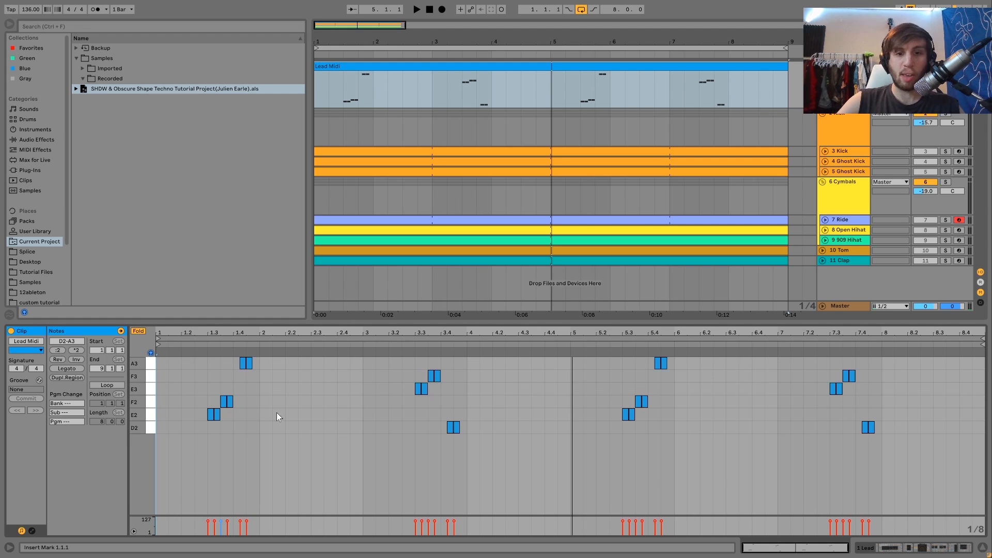
pyautogui.click(150, 433)
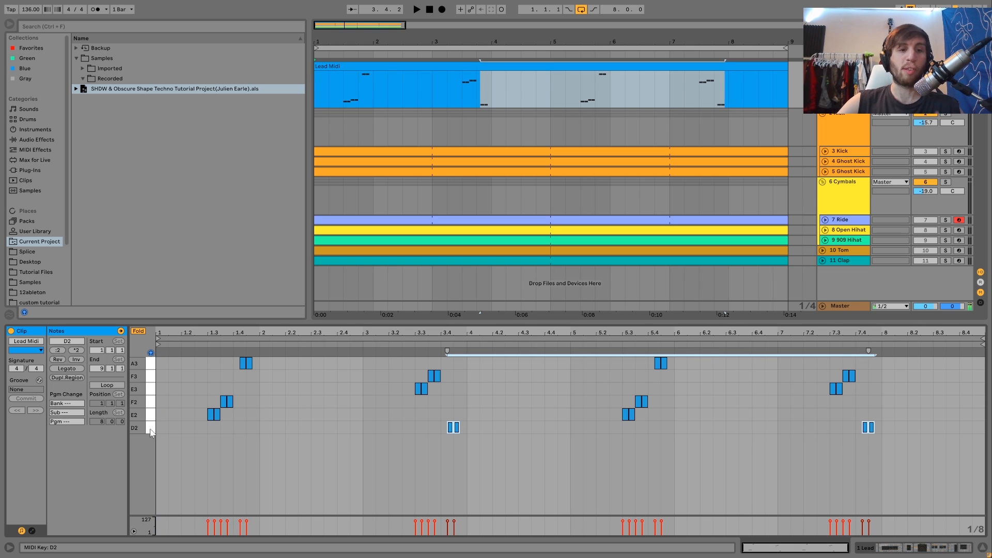
pyautogui.click(150, 419)
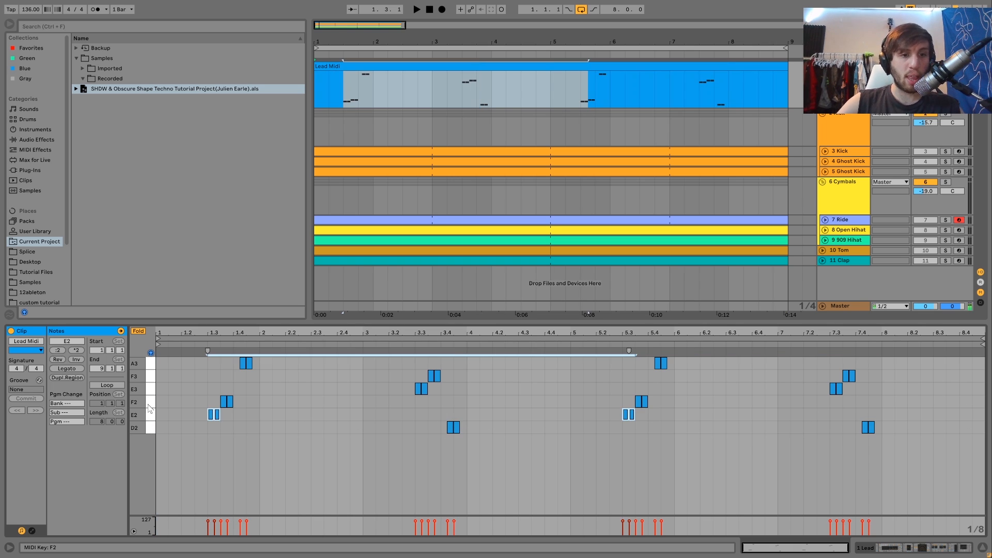
pyautogui.click(150, 406)
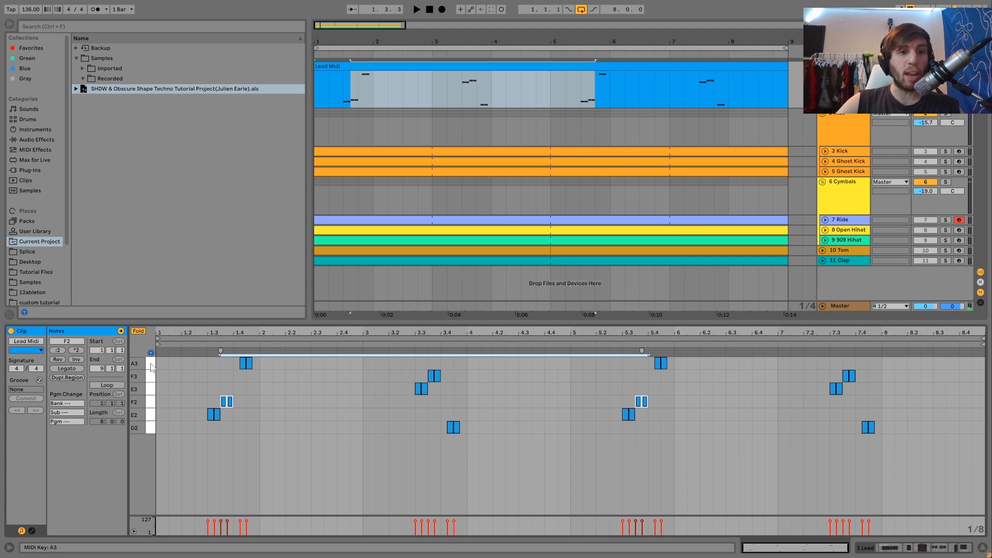
pyautogui.click(152, 367)
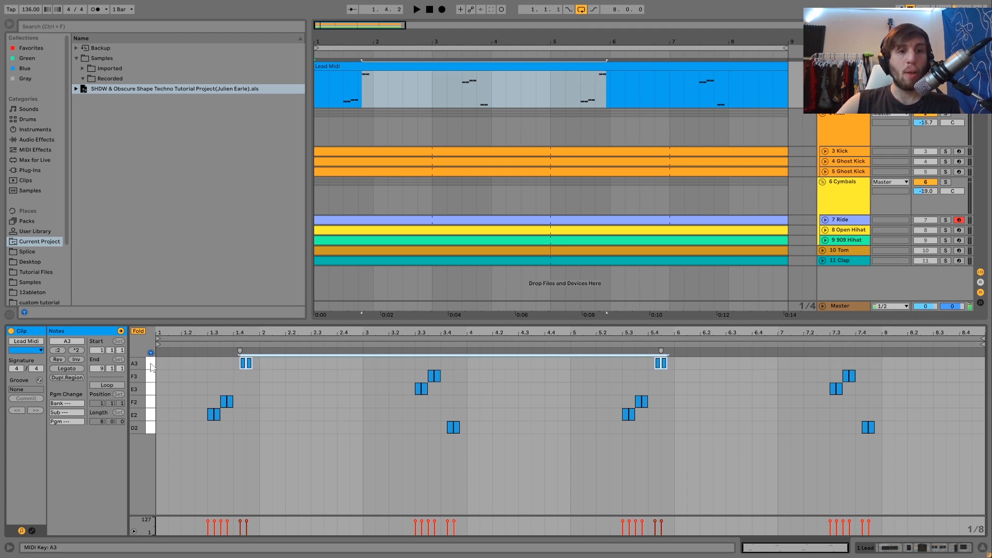
pyautogui.click(152, 427)
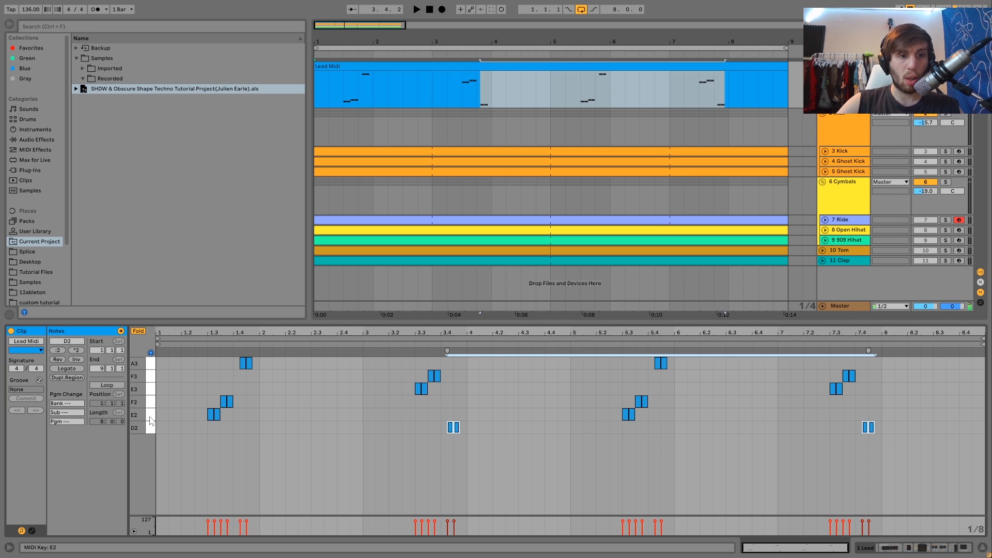
pyautogui.click(152, 415)
pyautogui.click(153, 402)
pyautogui.click(151, 366)
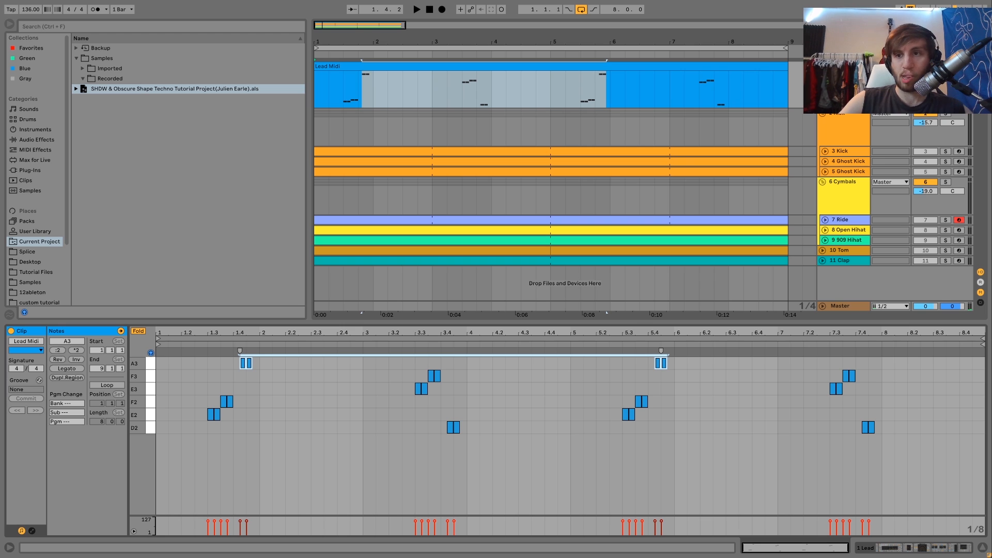
# - Play the loop from the start several times to hear the lead together with the drum tracks
pyautogui.press('space')
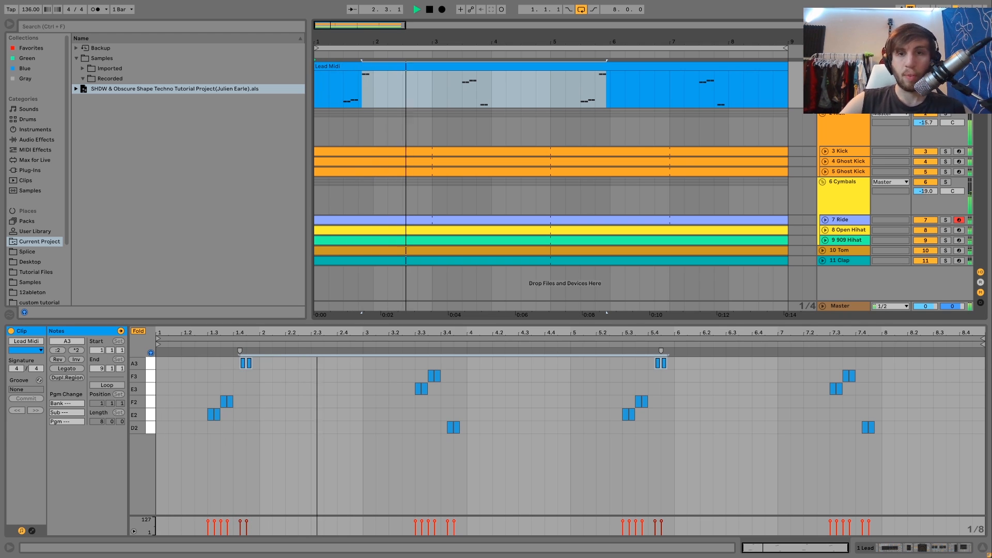
pyautogui.press('space')
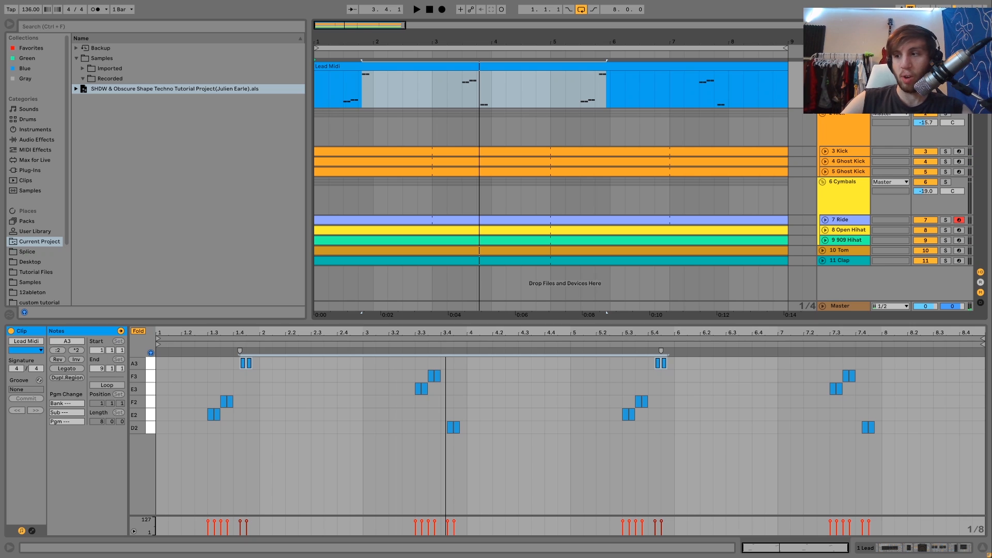
pyautogui.press('space')
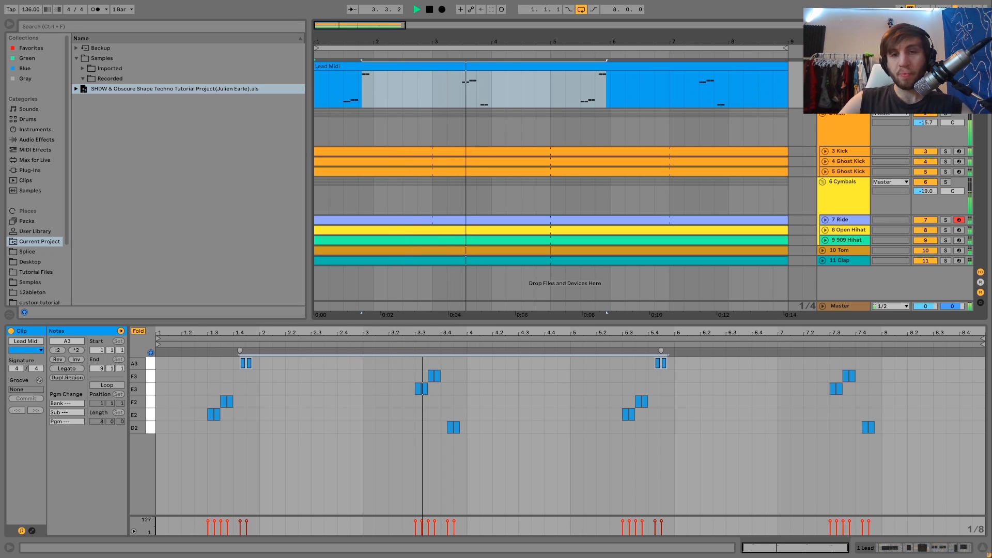
pyautogui.press('space')
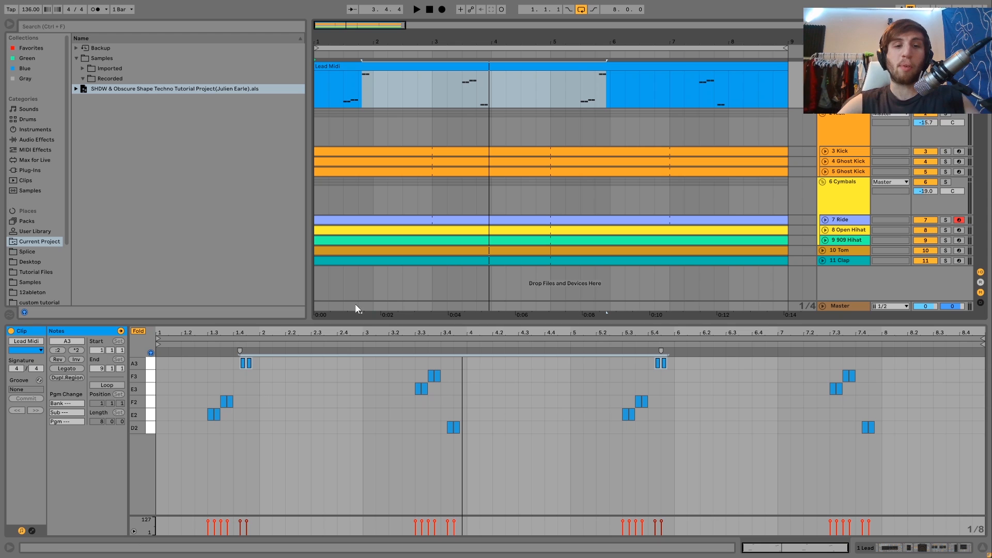
pyautogui.press('space')
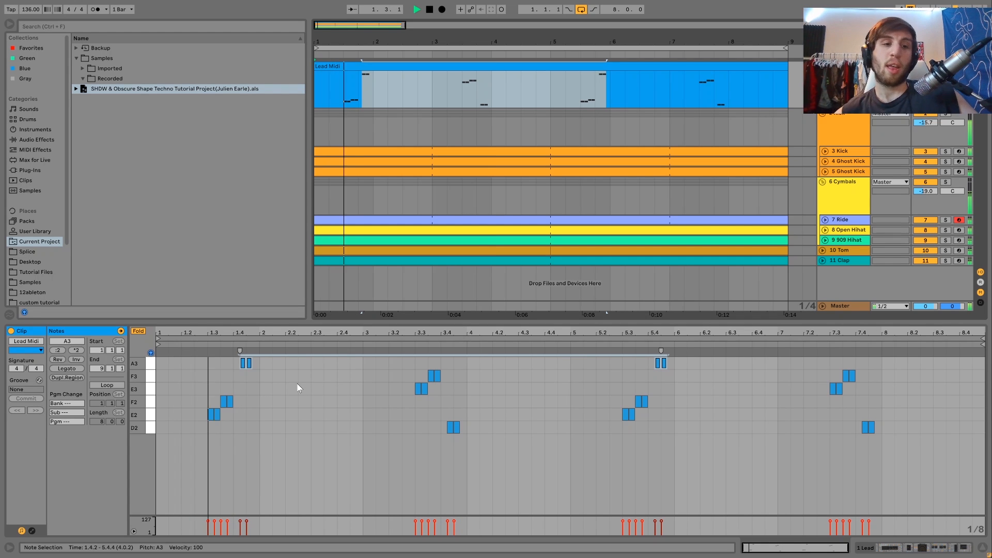
pyautogui.press('space')
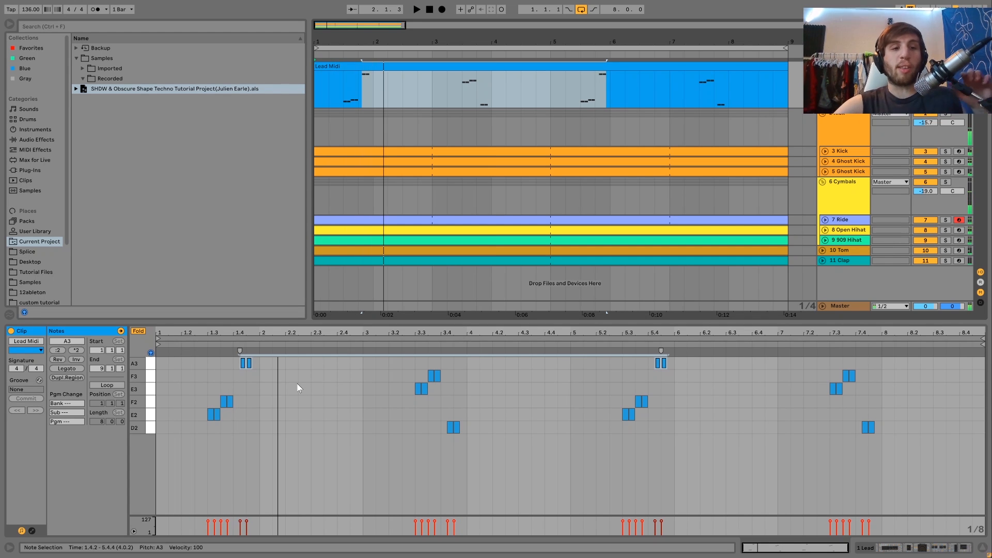
# - Unfold the piano roll and highlight the lead's note groups in bar 1 and bar 3, ending on the D2 notes
pyautogui.click(139, 331)
pyautogui.scroll(2, 135, 411)
pyautogui.moveTo(136, 423); pyautogui.dragTo(254, 368)
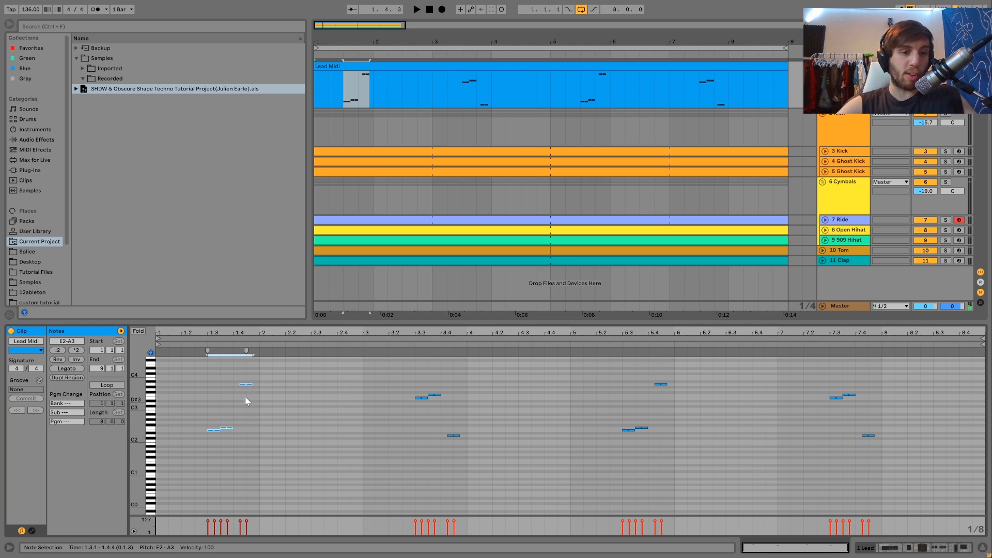
pyautogui.moveTo(414, 405); pyautogui.dragTo(437, 382)
pyautogui.moveTo(439, 422); pyautogui.dragTo(467, 447)
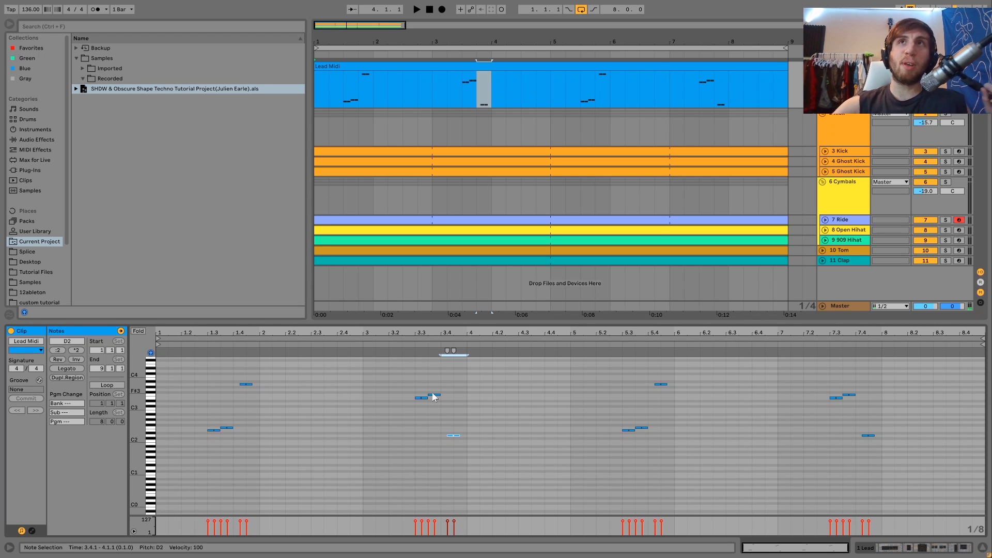
# - Play the loop briefly and compare the paired notes in bar 3 with the E2 and F2 notes in bar 1
pyautogui.press('space')
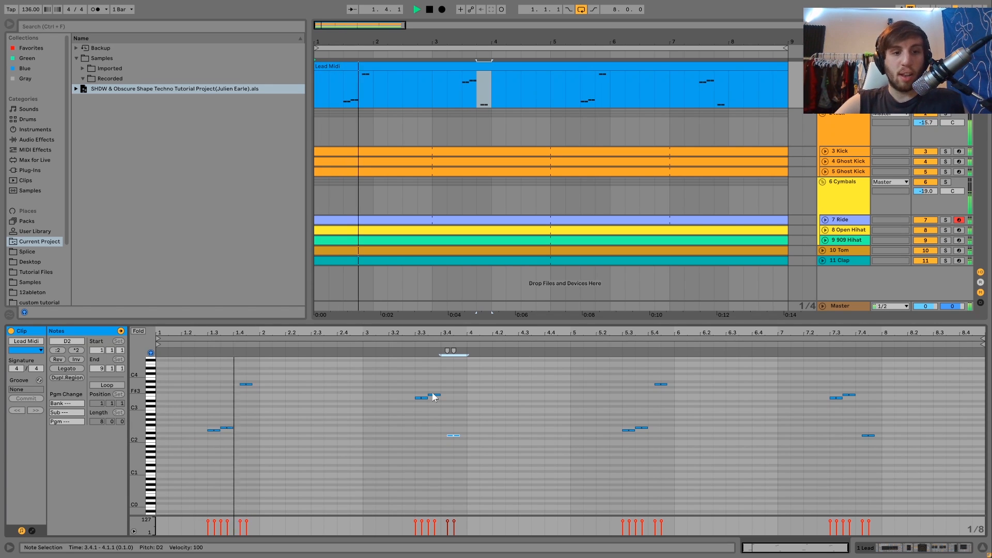
pyautogui.press('space')
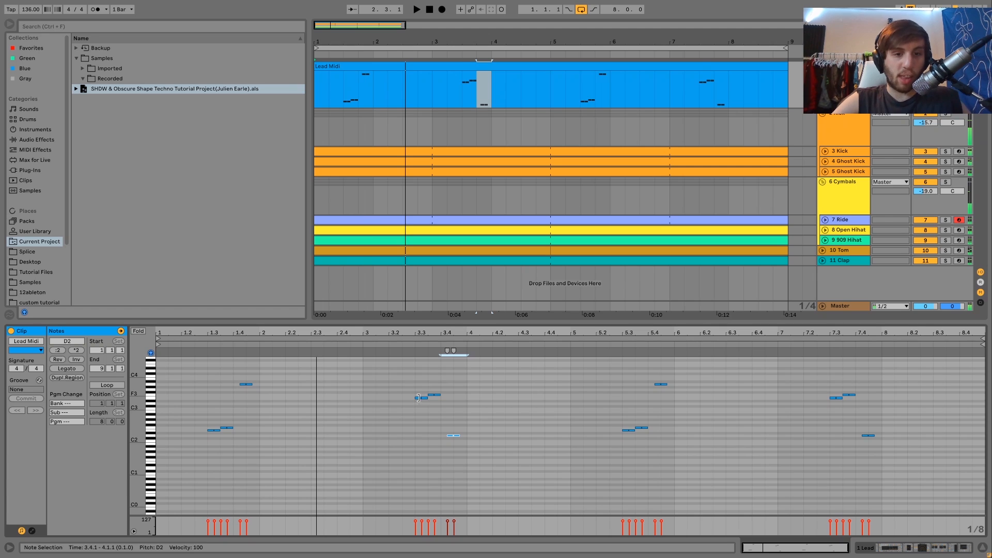
pyautogui.click(414, 403)
pyautogui.moveTo(414, 403); pyautogui.dragTo(460, 376)
pyautogui.moveTo(257, 414); pyautogui.dragTo(206, 443)
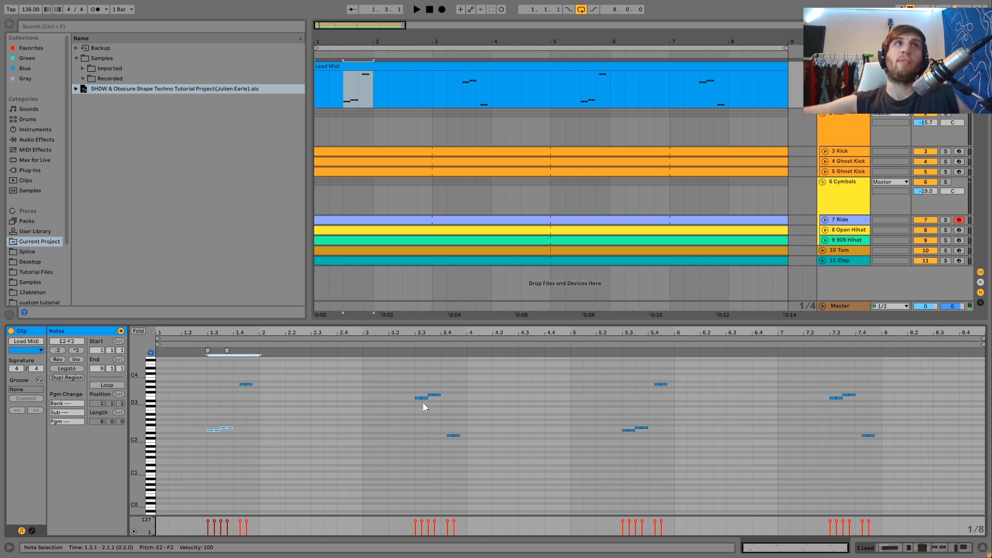
pyautogui.press('space')
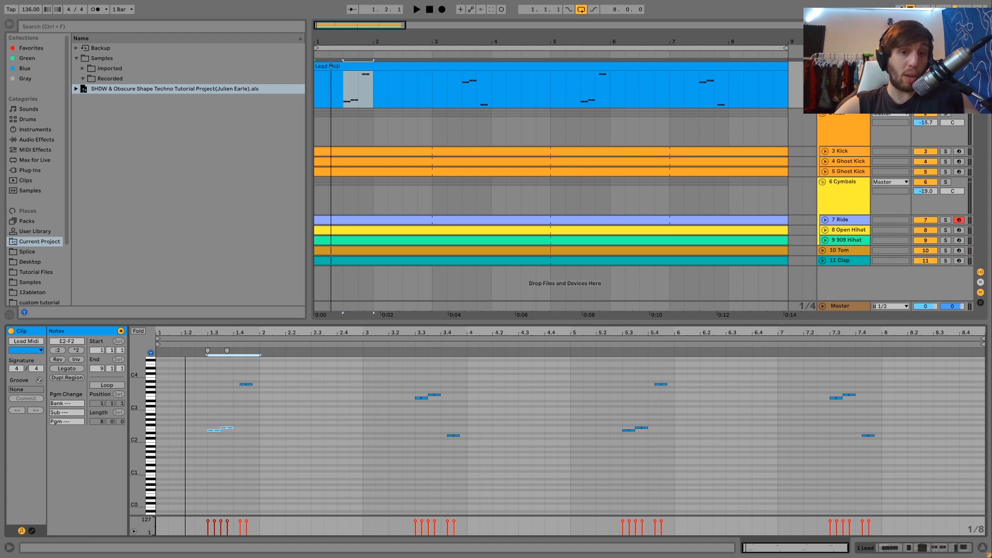
# - Show the lead track's device chain and examine the filter 1 and amp 1 envelope settings of the Analog synth
pyautogui.hotkey('shift', 'Tab')
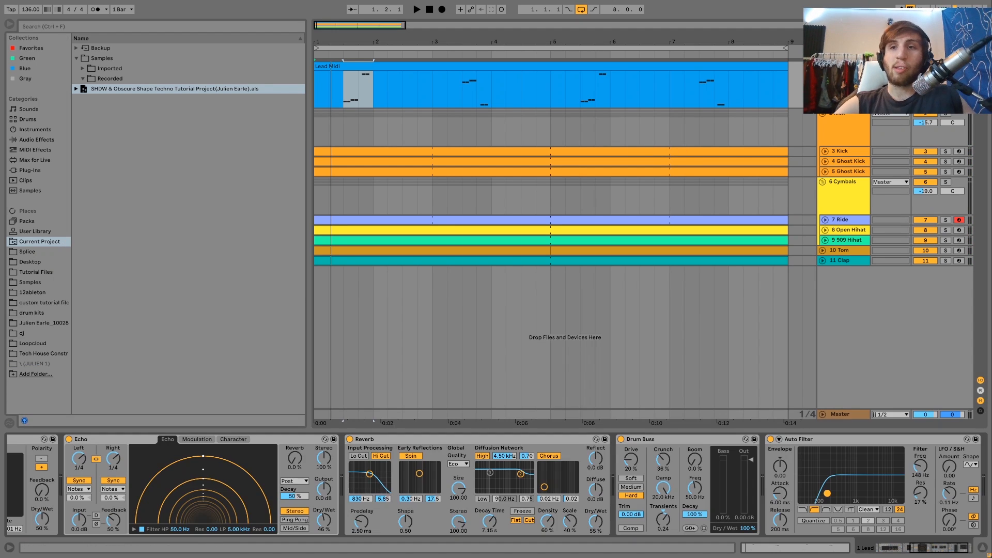
pyautogui.hscroll(-5, 193, 513)
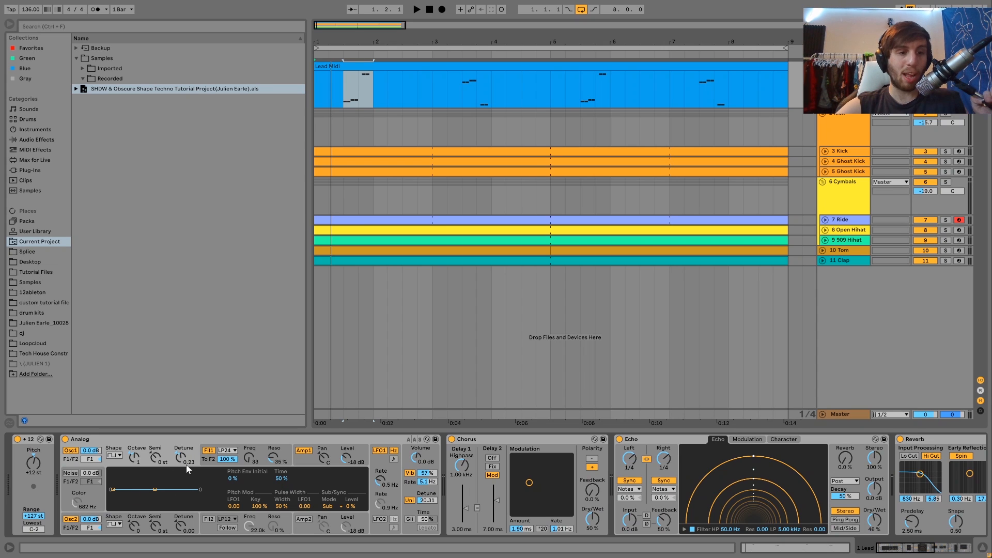
pyautogui.click(207, 460)
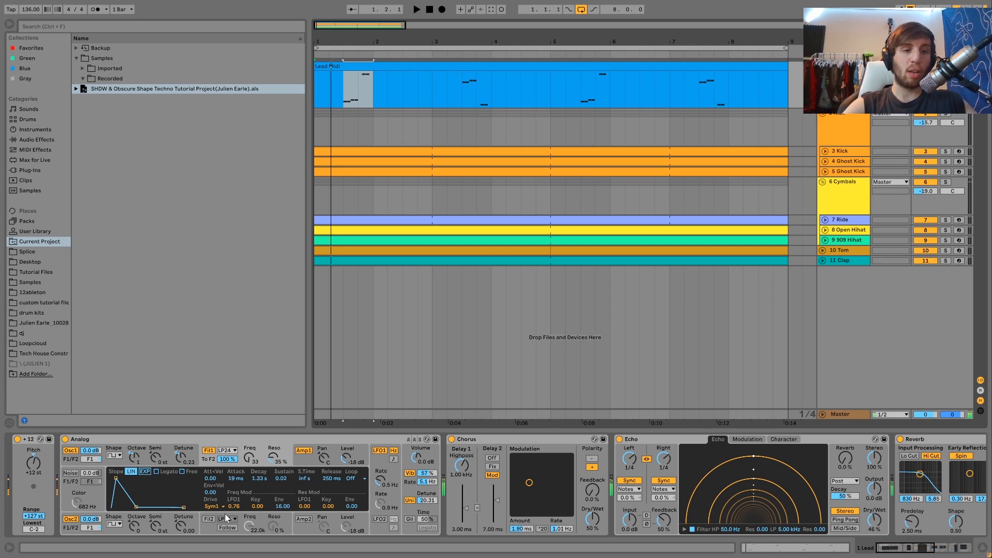
pyautogui.moveTo(224, 517); pyautogui.dragTo(219, 536)
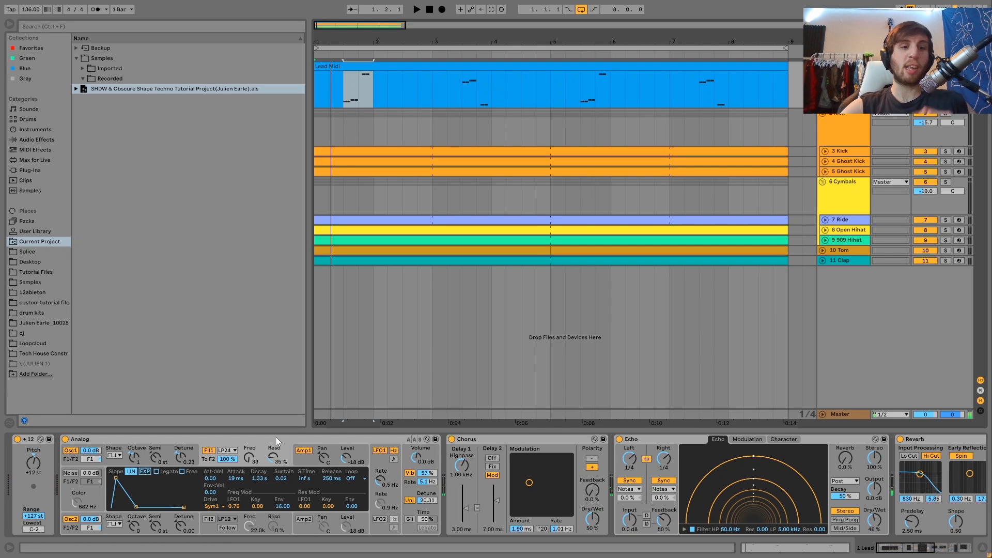
pyautogui.click(309, 461)
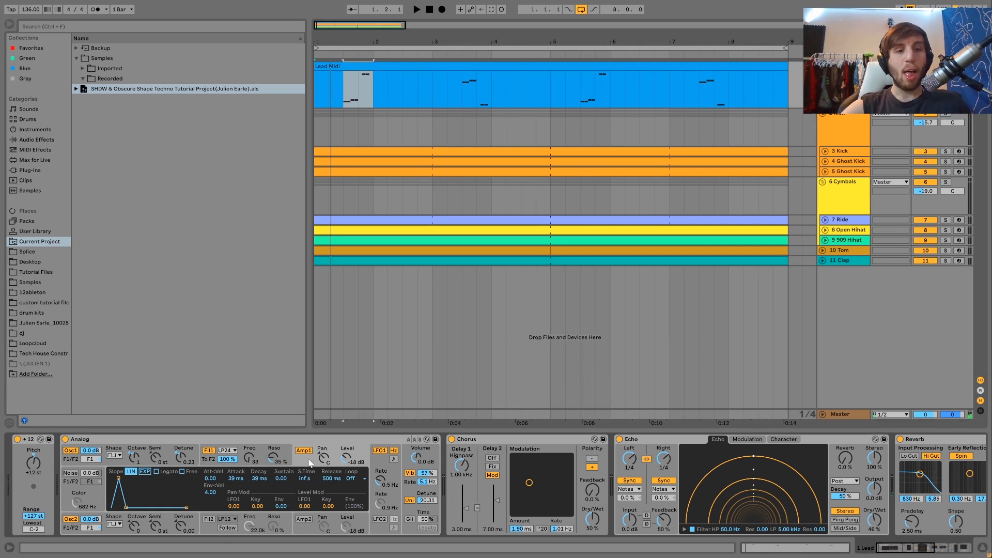
pyautogui.click(262, 445)
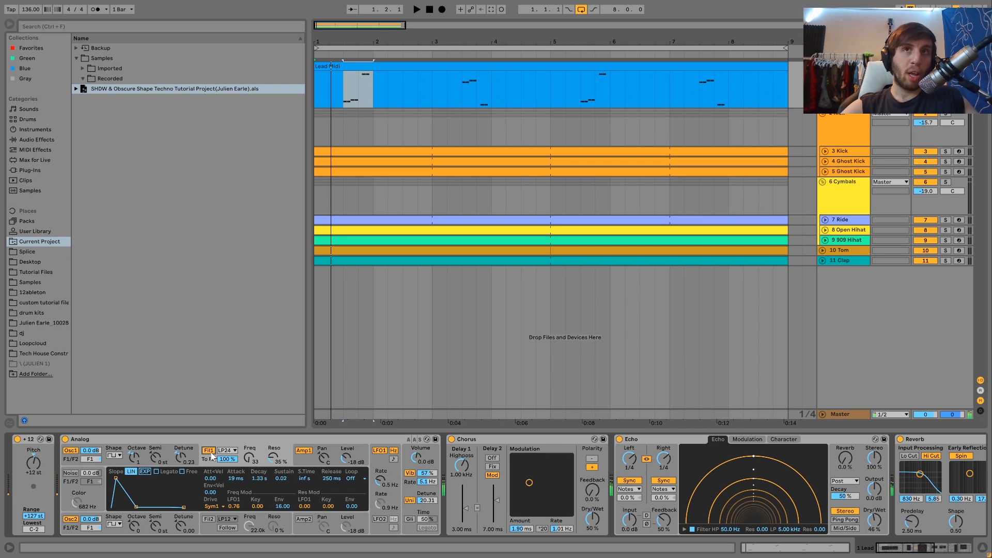
# - Switch Analog's filter 1 off and back on while inspecting the amp 1 envelope
pyautogui.click(210, 452)
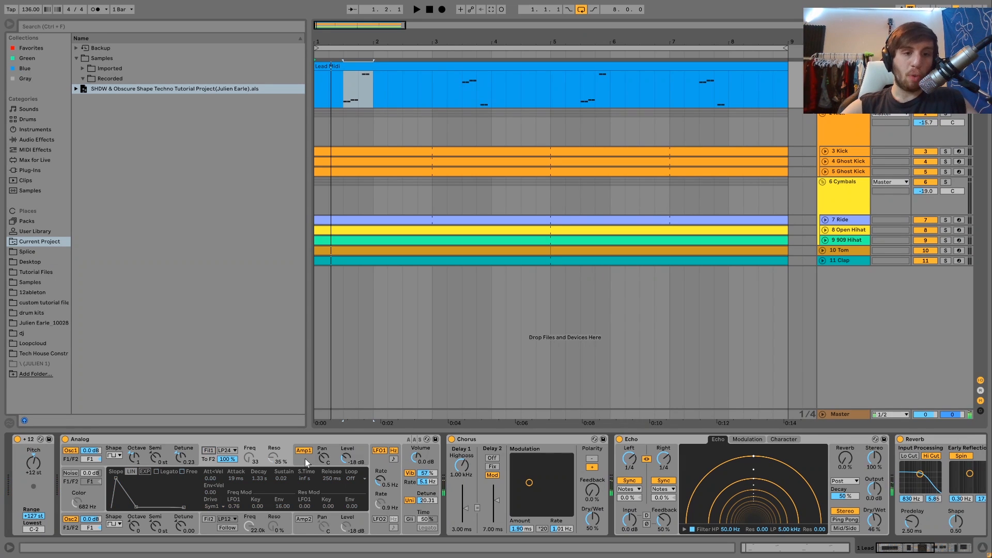
pyautogui.click(305, 456)
pyautogui.click(206, 451)
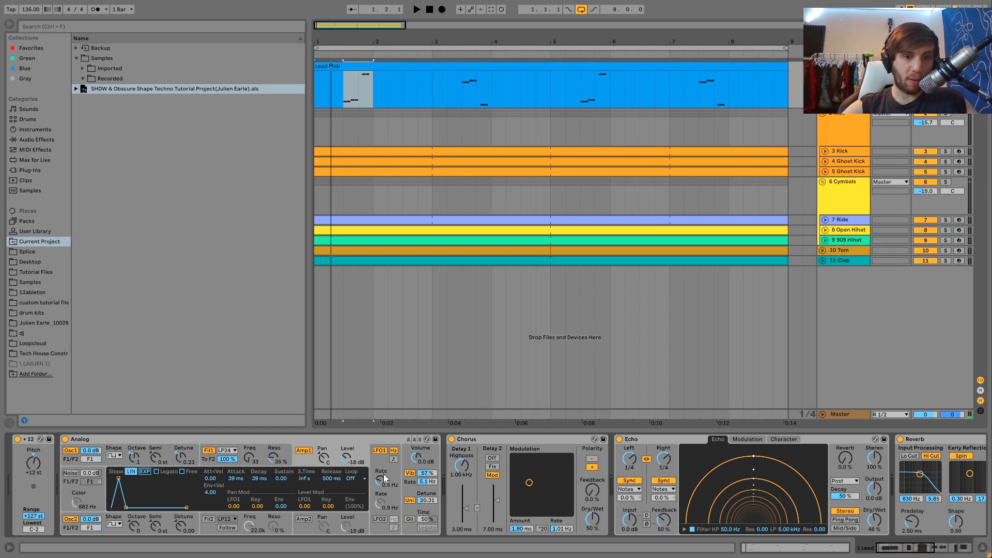
# - Display Analog's vibrato and unison settings and review the effects from Chorus through Auto Filter
pyautogui.click(410, 491)
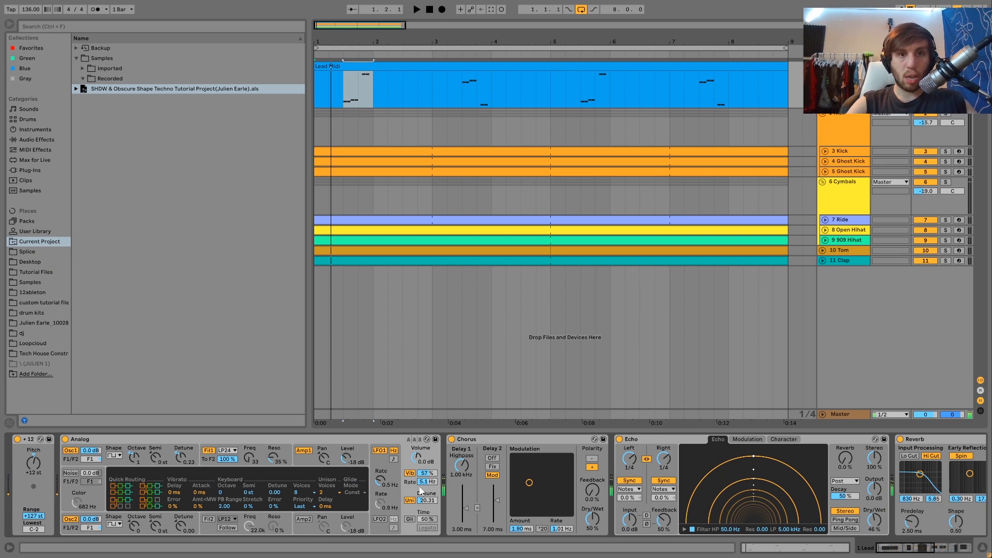
pyautogui.scroll(-8, 407, 488)
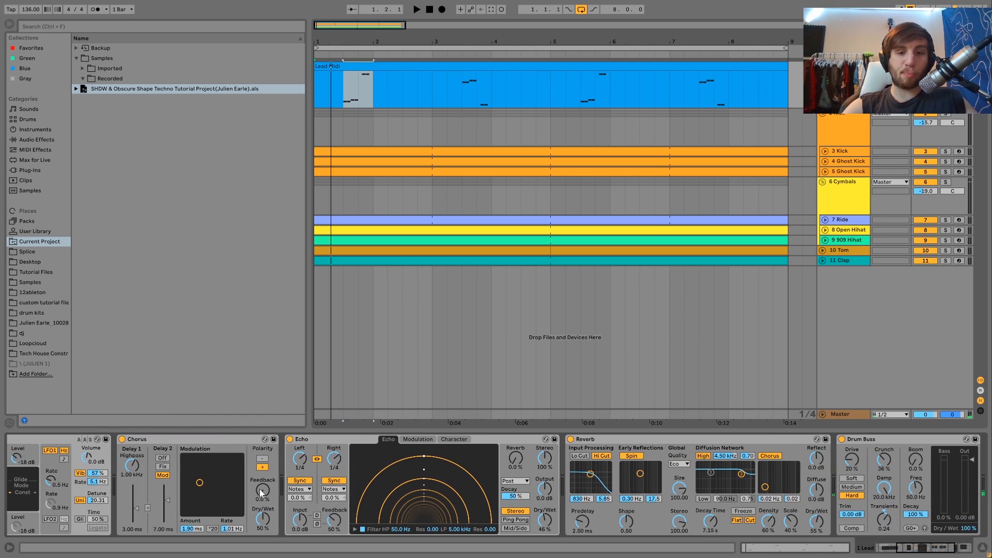
pyautogui.scroll(-3, 259, 488)
pyautogui.scroll(-2, 260, 489)
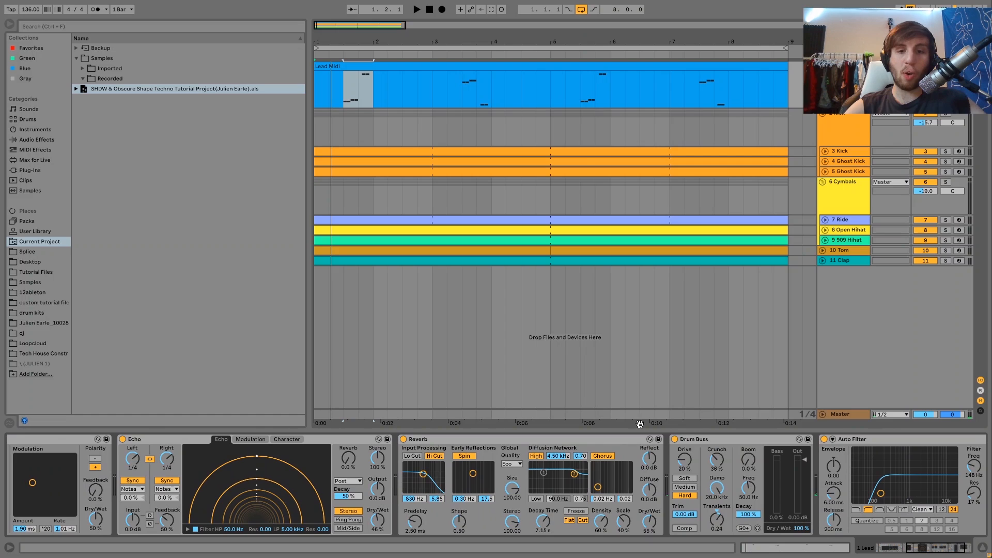
# - Solo the lead track, play the loop briefly and turn the solo off again
pyautogui.scroll(-2, 471, 477)
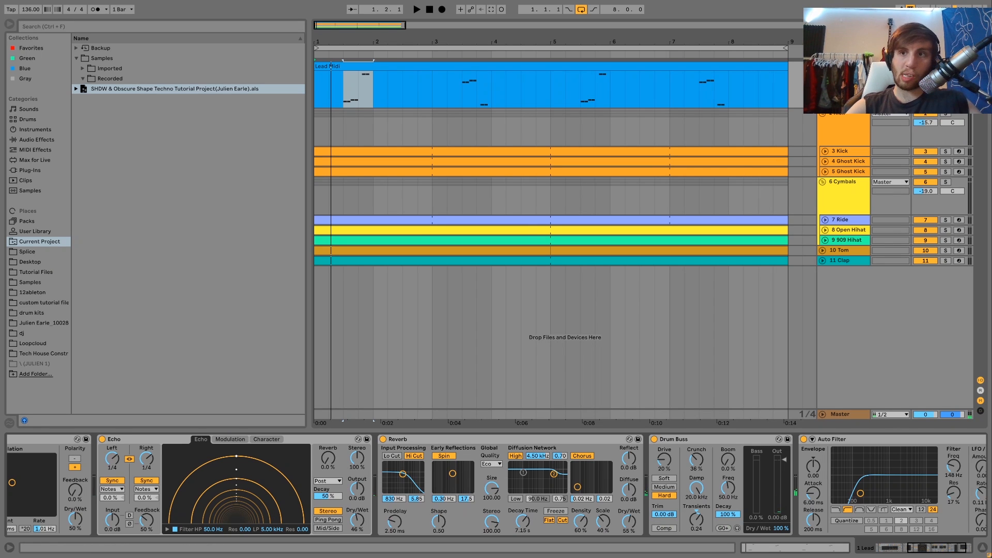
pyautogui.press('s')
pyautogui.press('space')
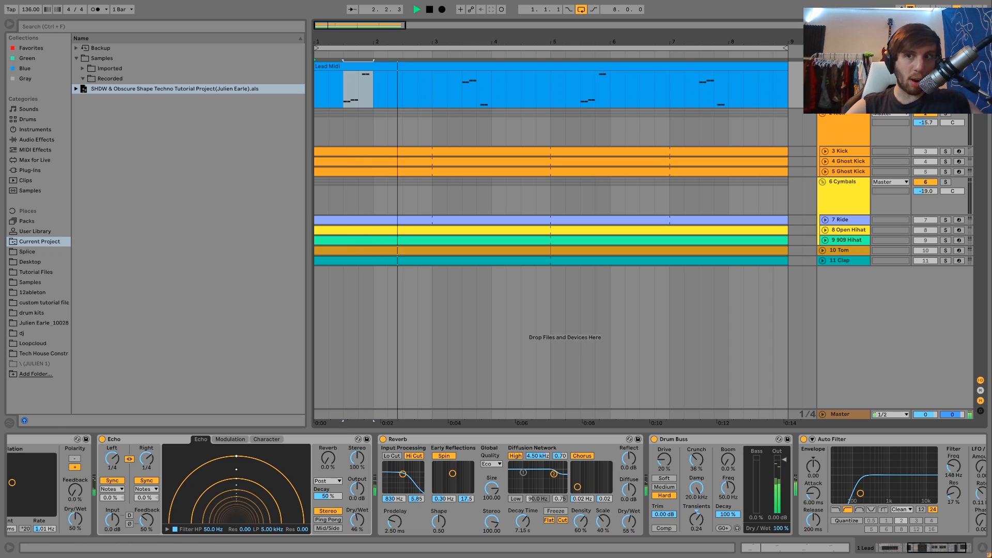
pyautogui.click(946, 67)
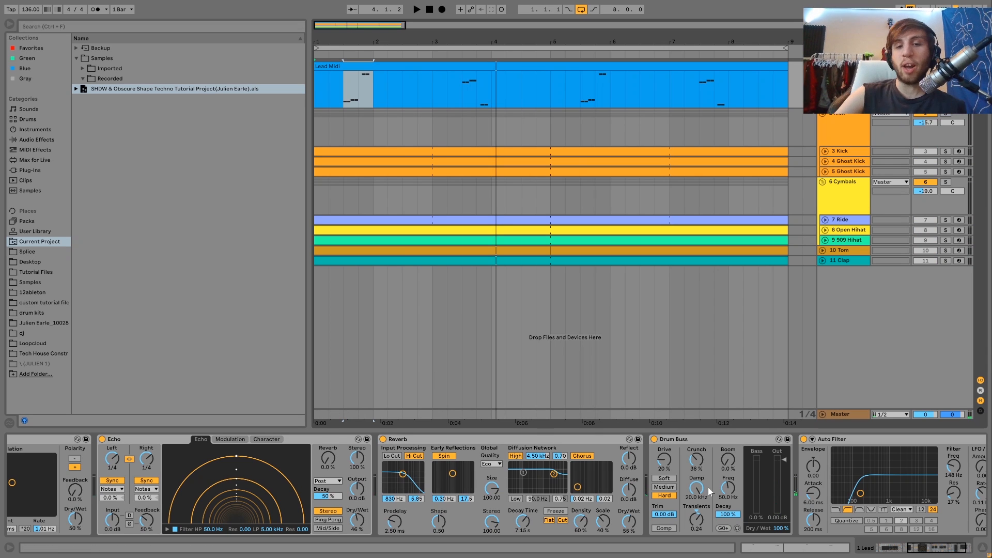
# - Examine the low paired notes and the high note in bar 1 of the Lead Midi clip and play from 1.2.2
pyautogui.click(332, 100)
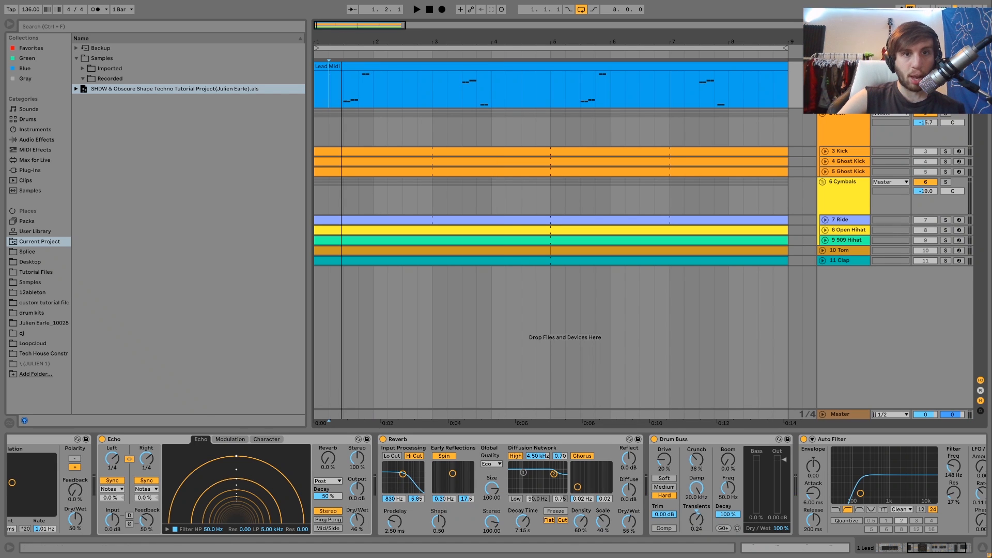
pyautogui.moveTo(341, 42); pyautogui.dragTo(341, 104)
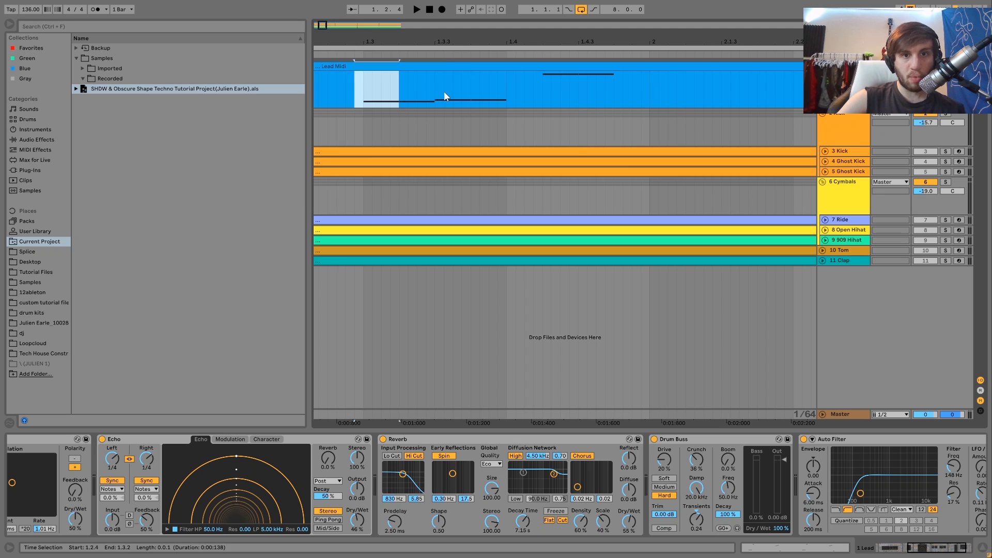
pyautogui.moveTo(444, 91); pyautogui.dragTo(477, 92)
pyautogui.click(557, 77)
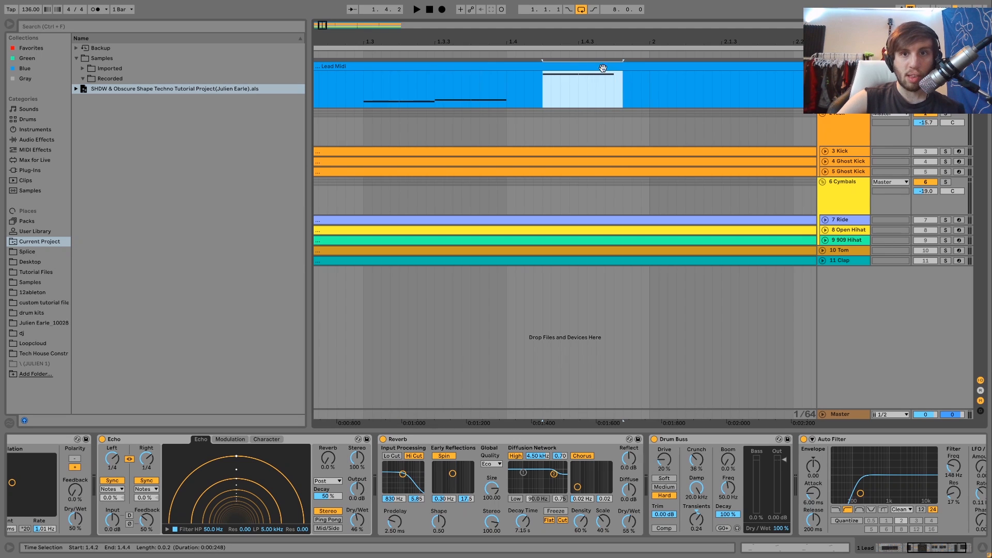
pyautogui.moveTo(563, 42); pyautogui.dragTo(432, 10)
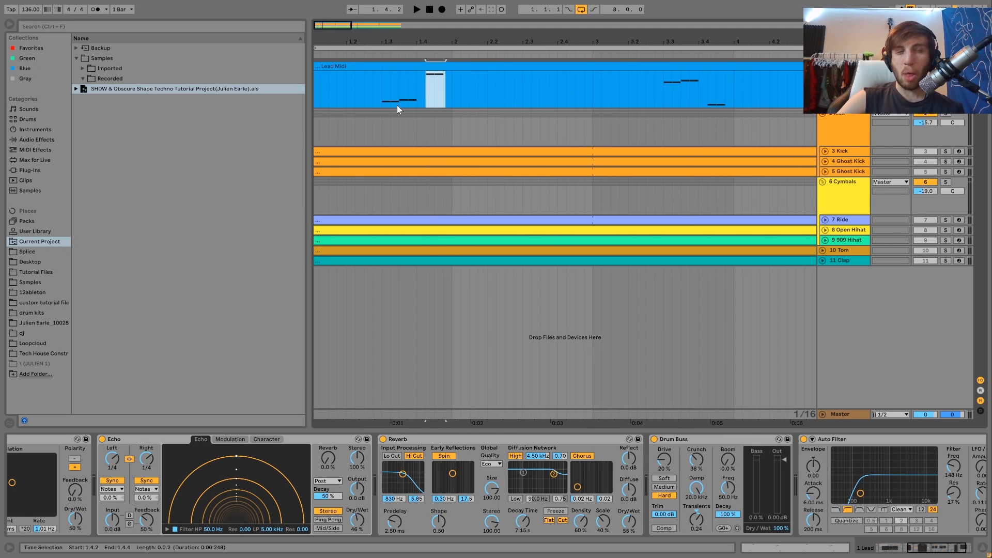
pyautogui.click(359, 93)
pyautogui.press('space')
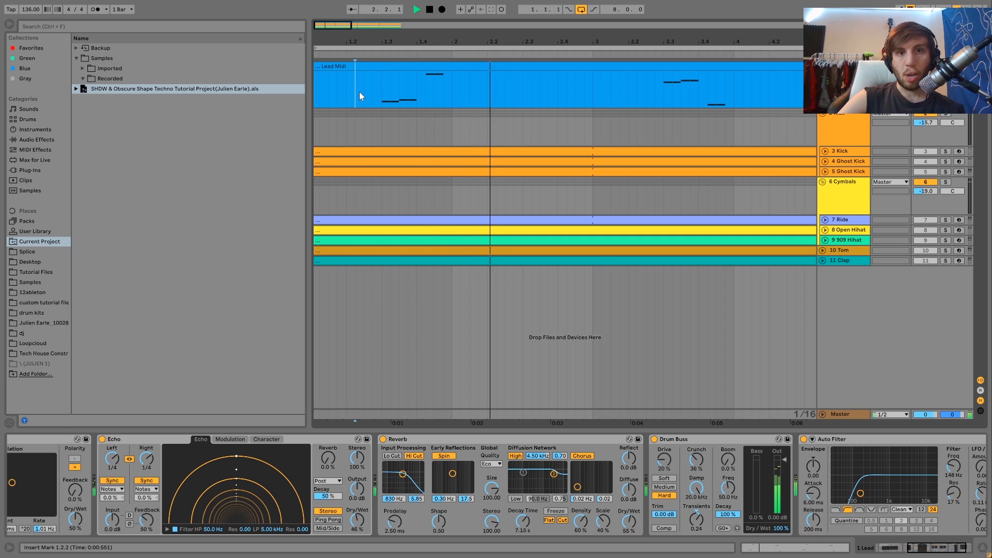
pyautogui.press('space')
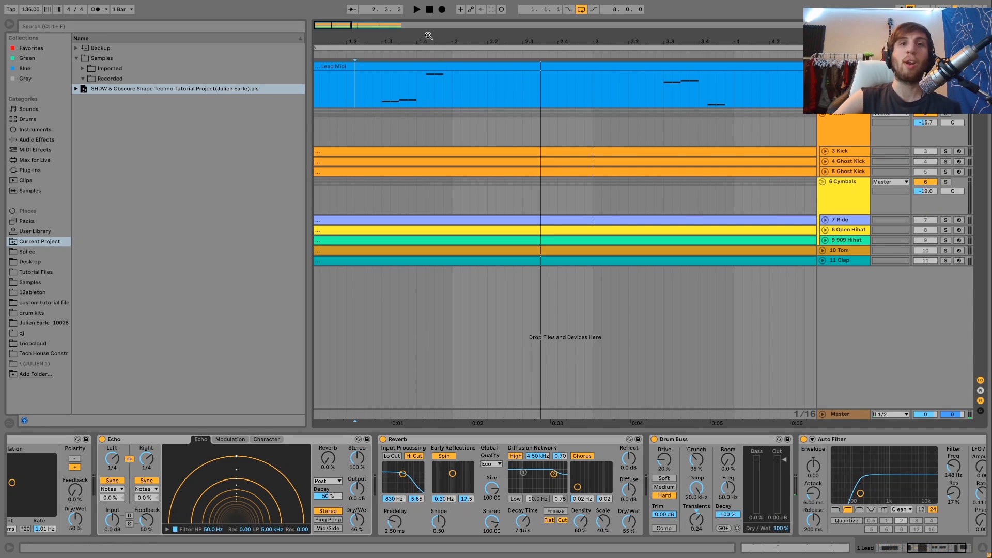
# - Show and select the whole Lead Midi clip and review the last devices of the lead chain, through Auto Filter
pyautogui.moveTo(356, 35); pyautogui.dragTo(356, 17)
pyautogui.click(388, 66)
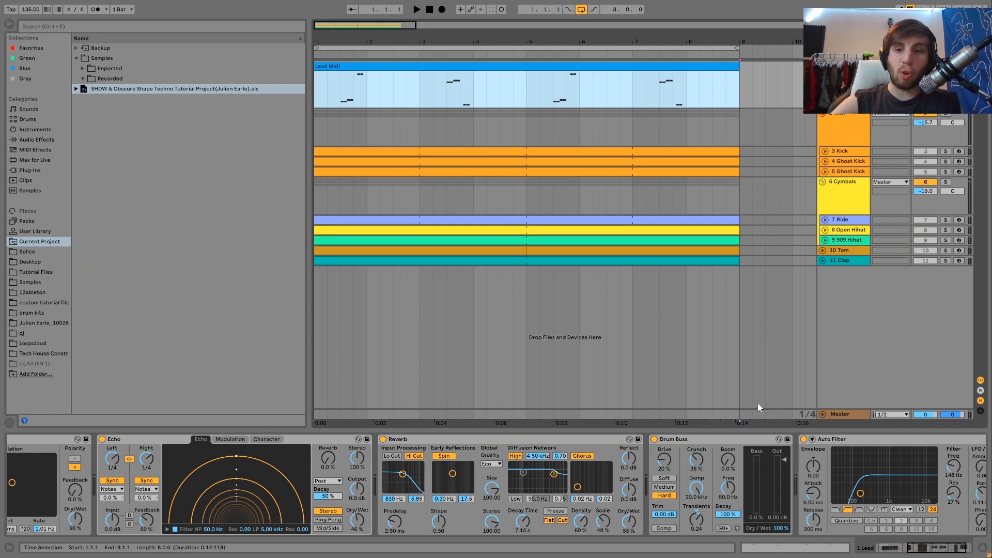
pyautogui.hscroll(3, 649, 496)
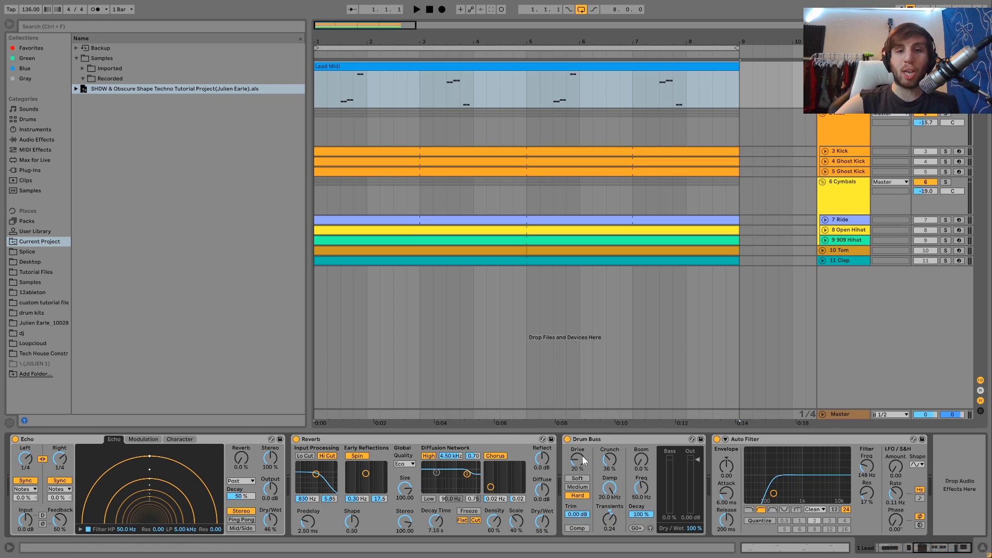
pyautogui.click(926, 454)
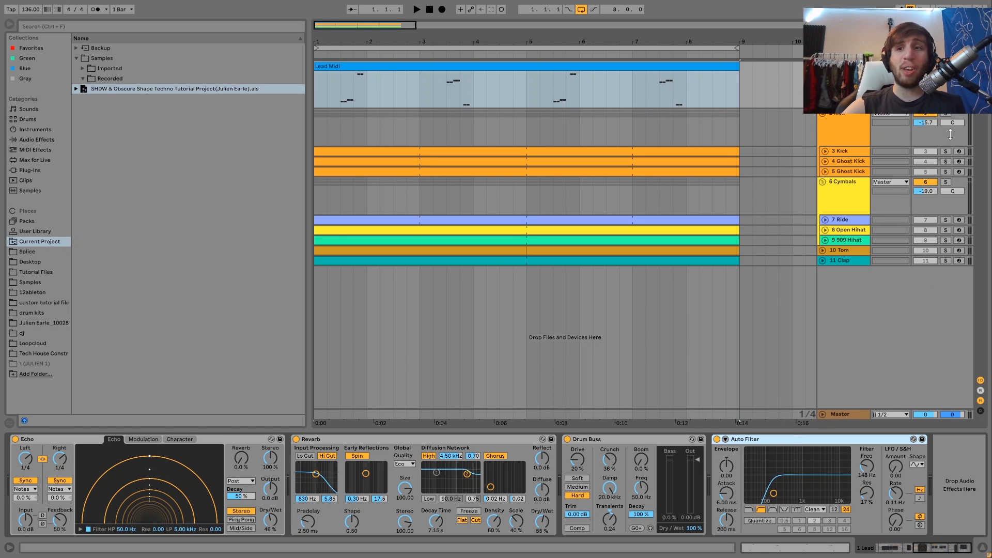
# - Solo the 2 Kick group, display its Drum Buss and EQ Eight, and play the loop from bar 1
pyautogui.click(946, 117)
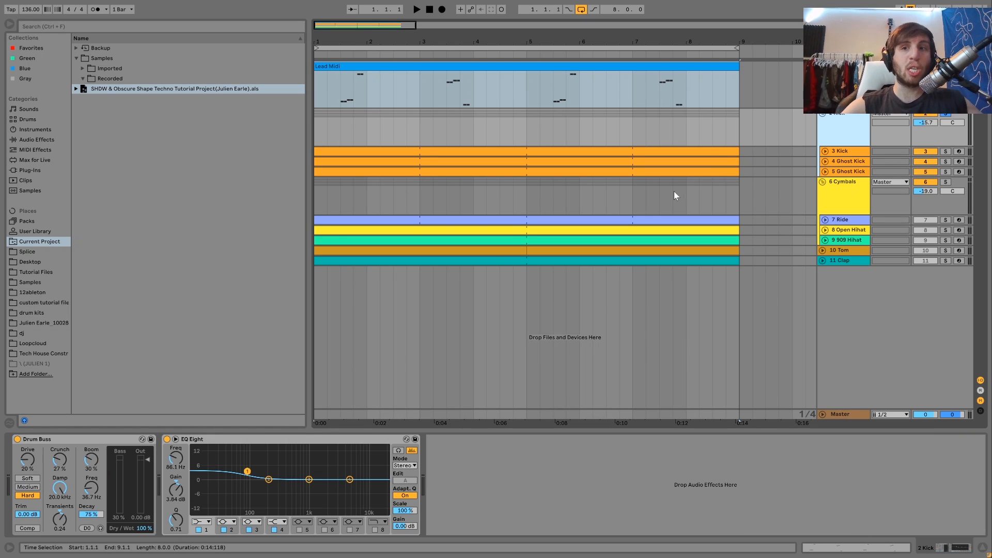
pyautogui.click(321, 138)
pyautogui.press('space')
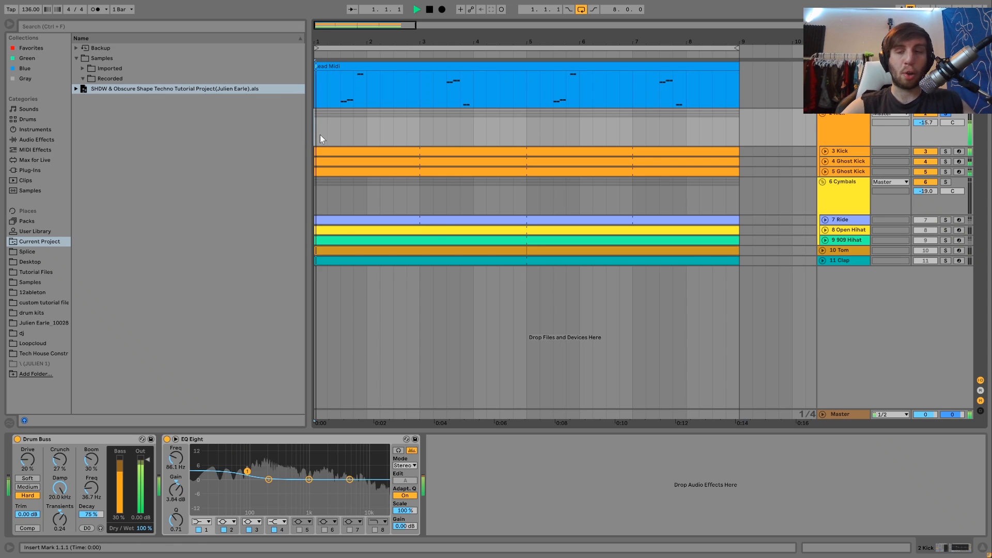
# - Unfold tracks 3 Kick, 4 Ghost Kick and 5 Ghost Kick inside the kick group
pyautogui.click(847, 154)
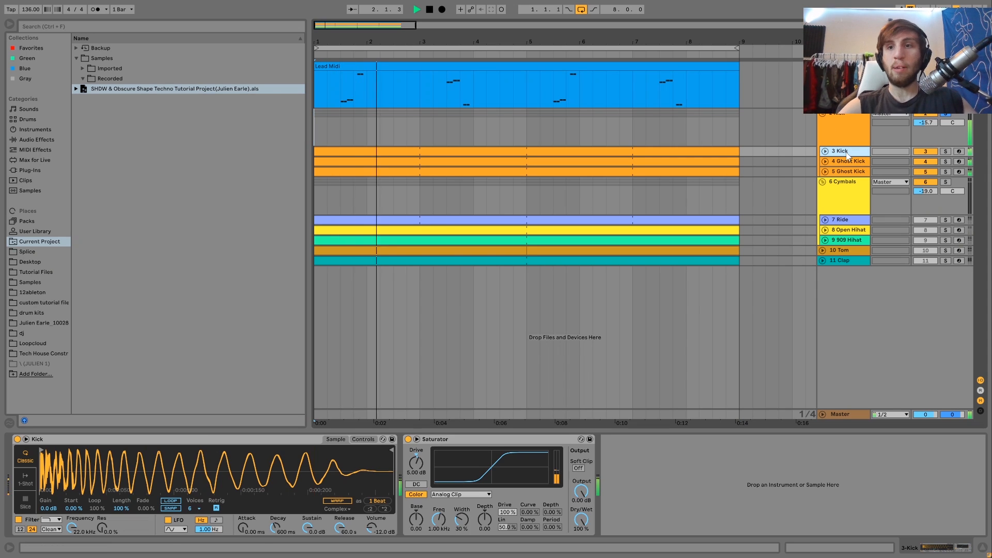
pyautogui.press('Right')
pyautogui.press('Down')
pyautogui.press('Right')
pyautogui.press('Down')
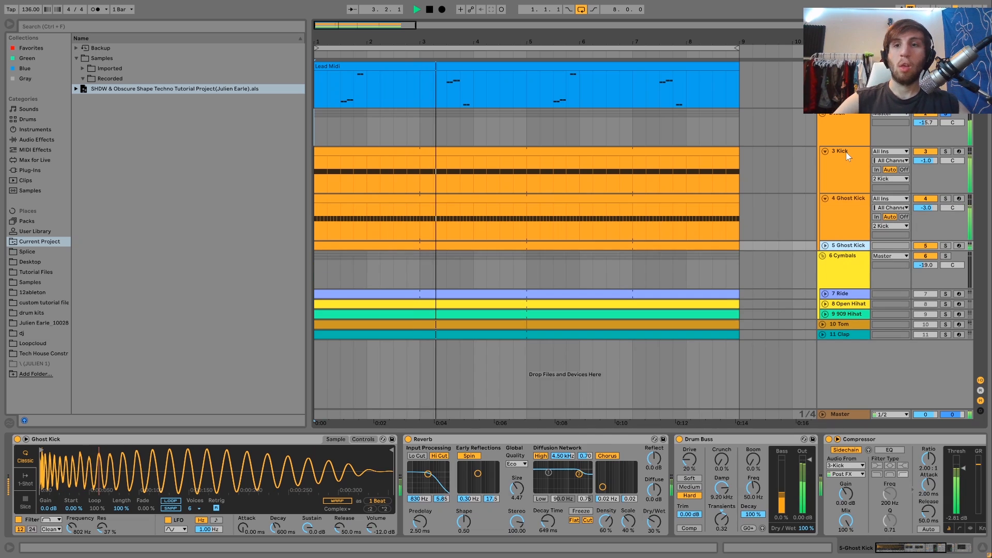
pyautogui.press('Right')
# - Solo track 3 Kick and play it while reviewing its Kick sample and Saturator settings
pyautogui.click(846, 155)
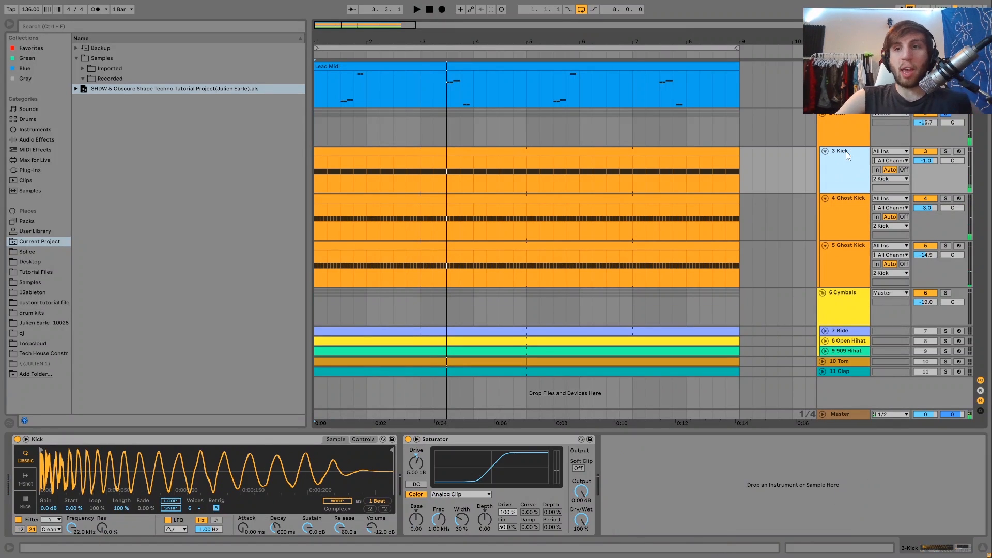
pyautogui.click(946, 151)
pyautogui.press('space')
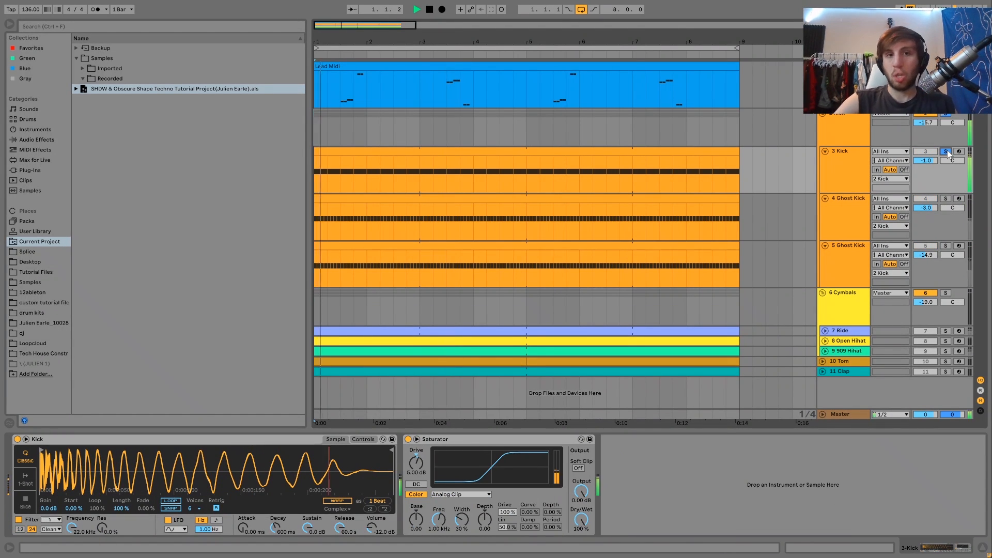
pyautogui.click(851, 157)
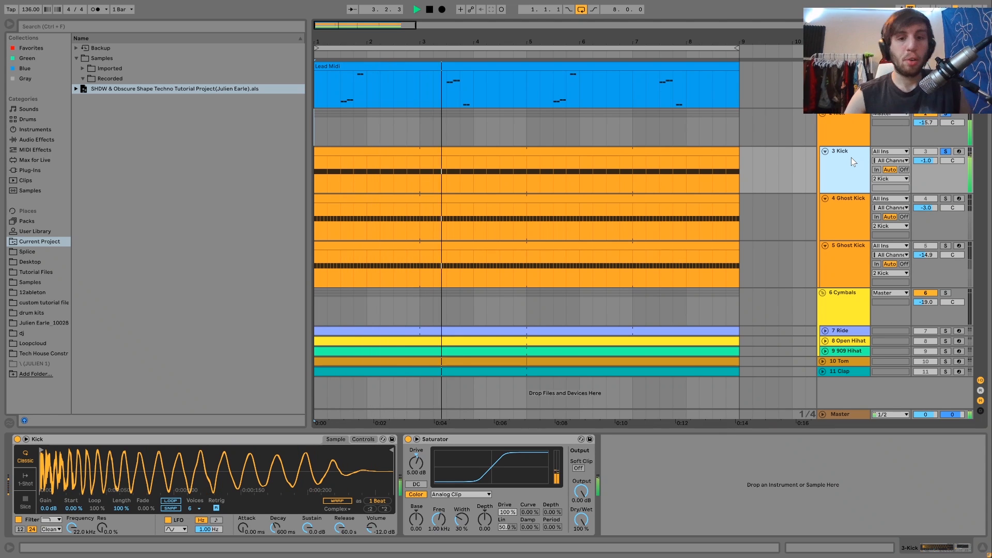
pyautogui.press('space')
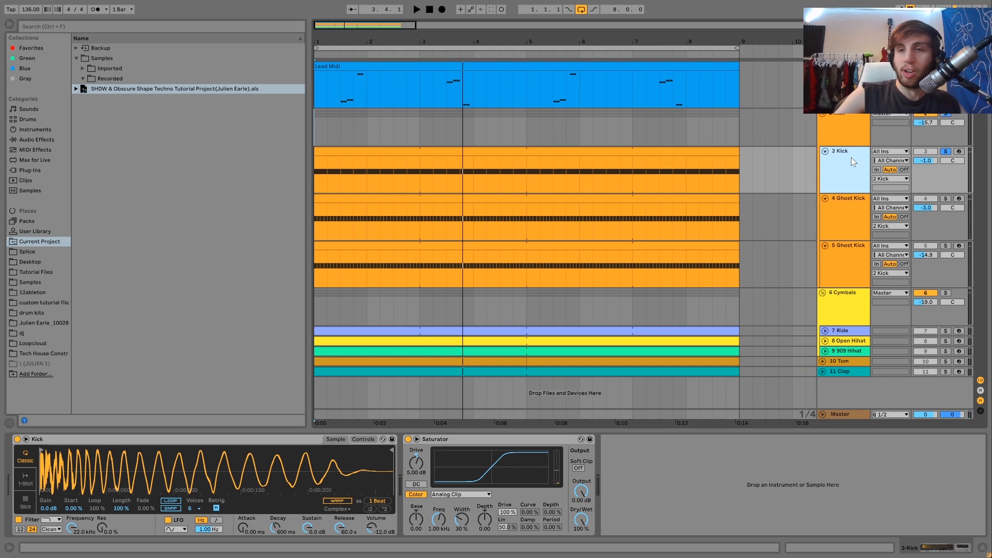
pyautogui.press('space')
pyautogui.press('space')
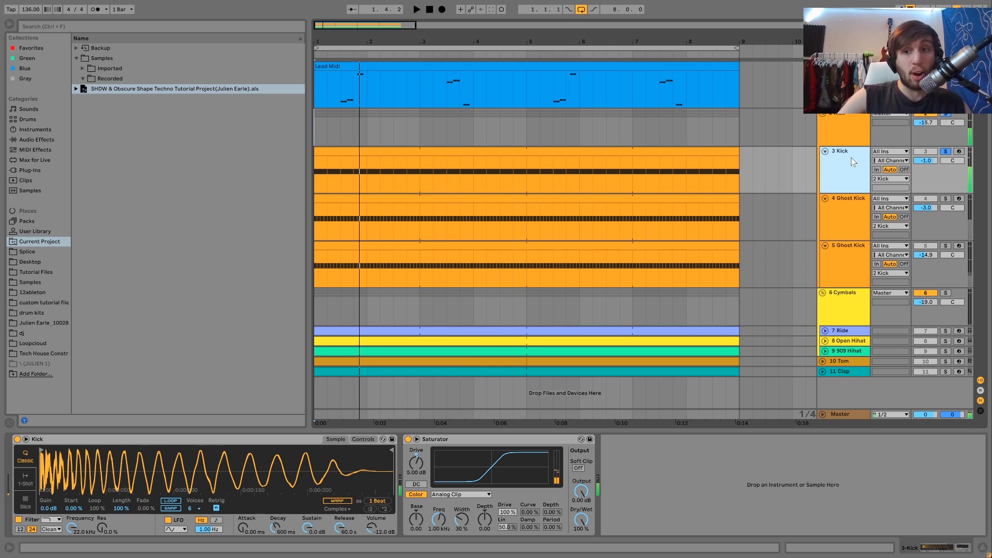
# - Solo track 4 Ghost Kick and play it while reviewing its Drum Buss and sidechained Compressor
pyautogui.click(855, 224)
pyautogui.click(946, 198)
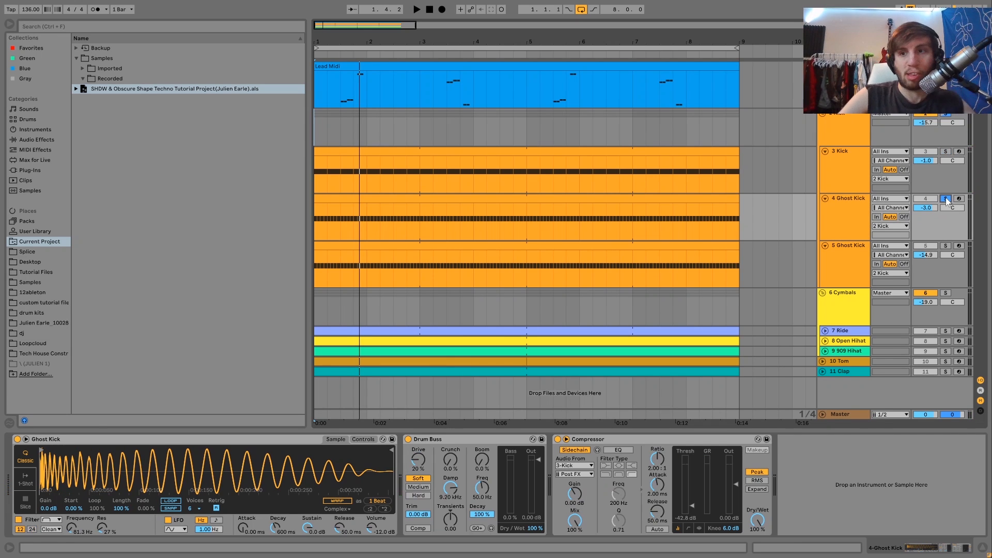
pyautogui.press('space')
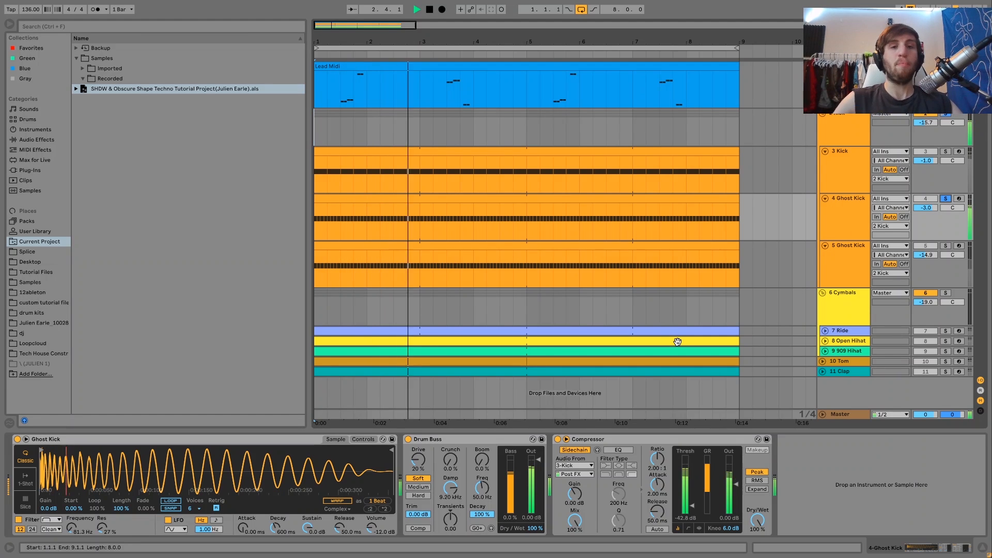
# - Play track 5 Ghost Kick soloed with its device chain shown and compare it with the whole kick group soloed
pyautogui.click(946, 246)
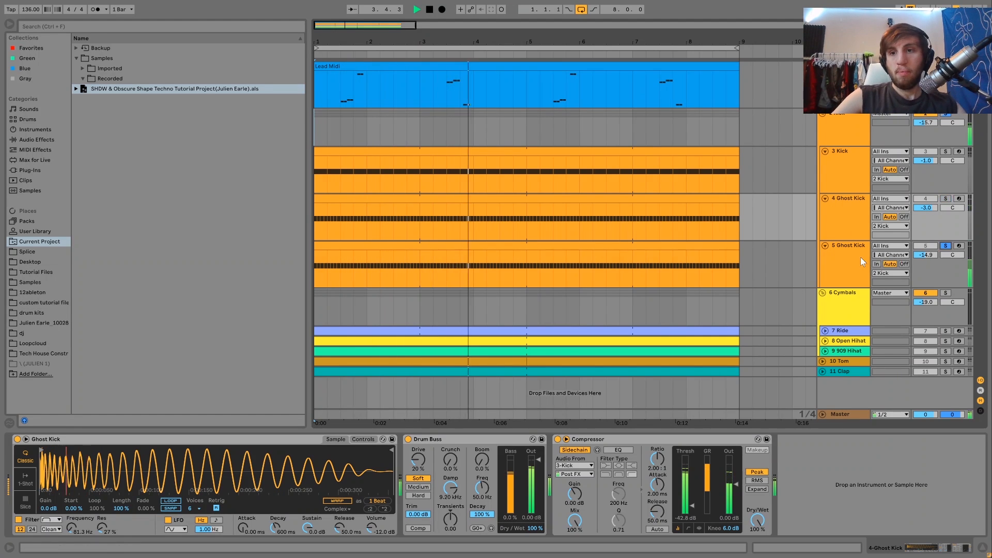
pyautogui.click(854, 256)
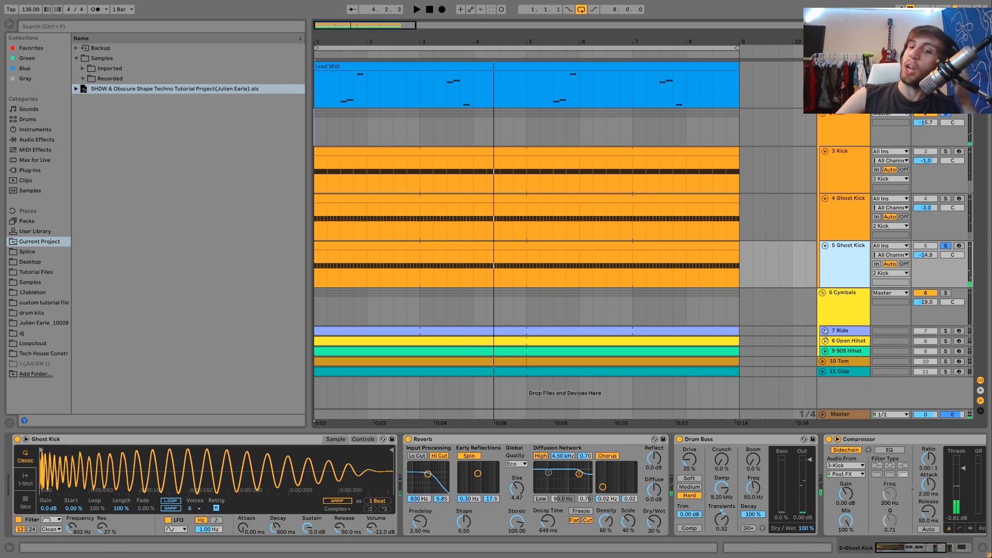
pyautogui.press('space')
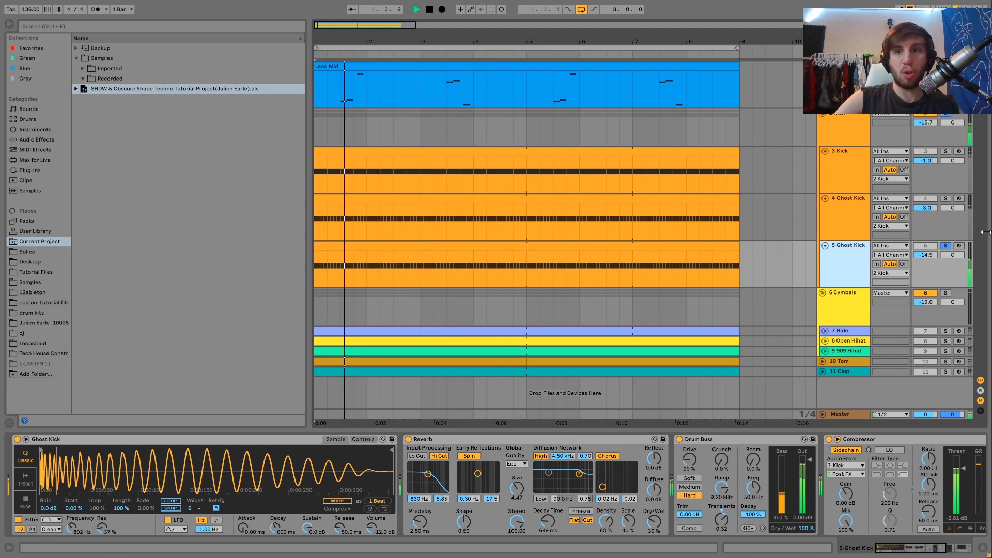
pyautogui.click(945, 113)
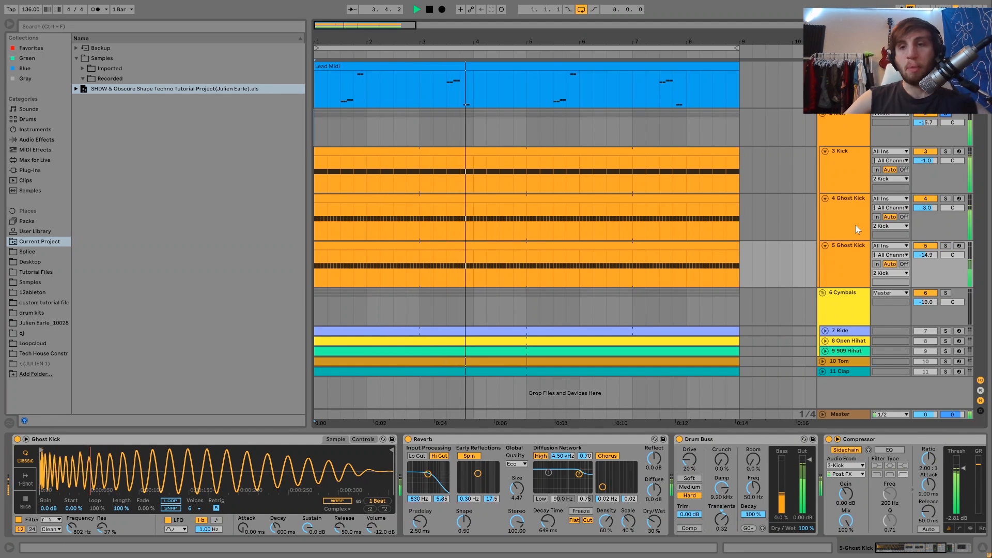
pyautogui.press('space')
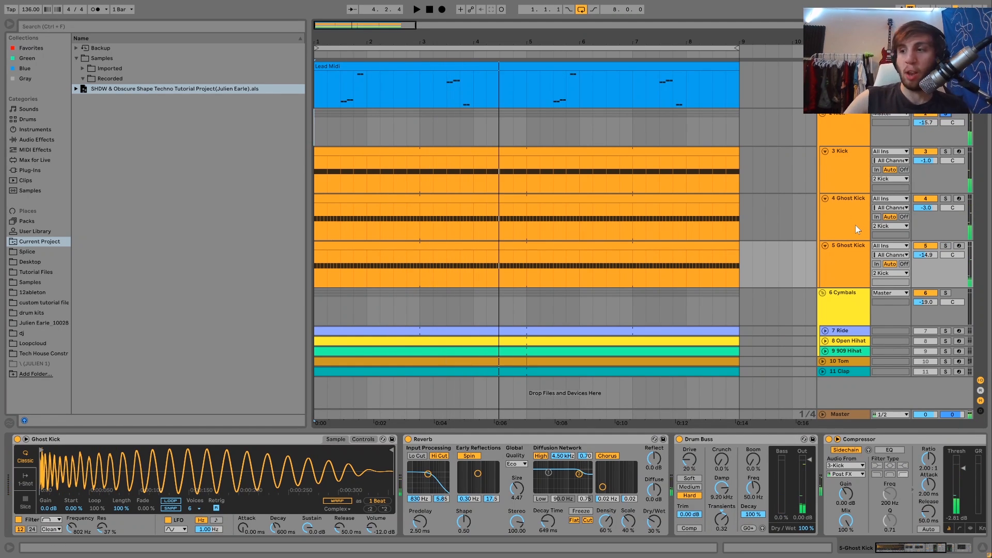
# - Solo track 4 Ghost Kick again, play it briefly and locate its Ghost Kick.wav sample in the browser
pyautogui.click(855, 221)
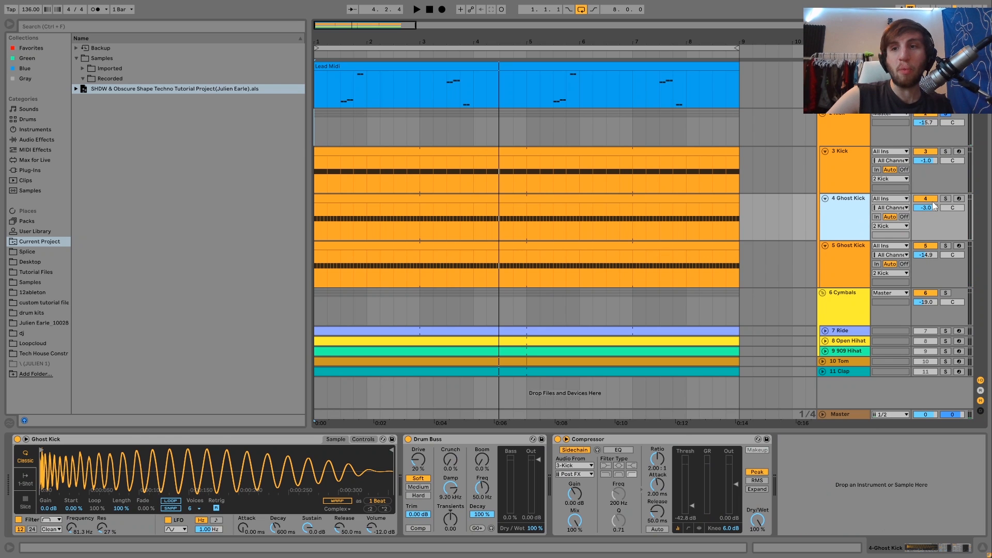
pyautogui.click(945, 199)
pyautogui.press('space')
pyautogui.press('space')
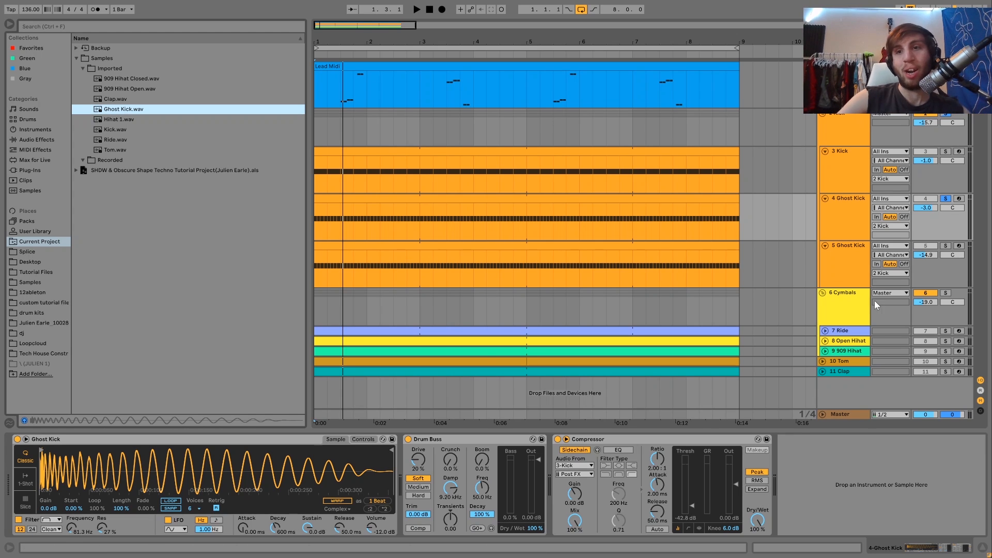
# - Display the Ghost Kick sampler's controls and compare the sound with its filter switched off and back on
pyautogui.click(362, 440)
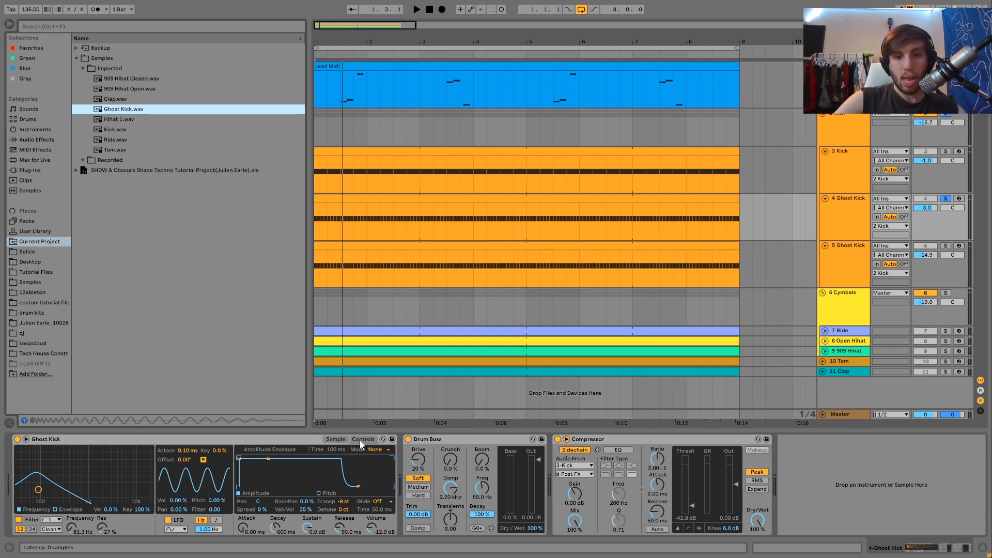
pyautogui.click(18, 521)
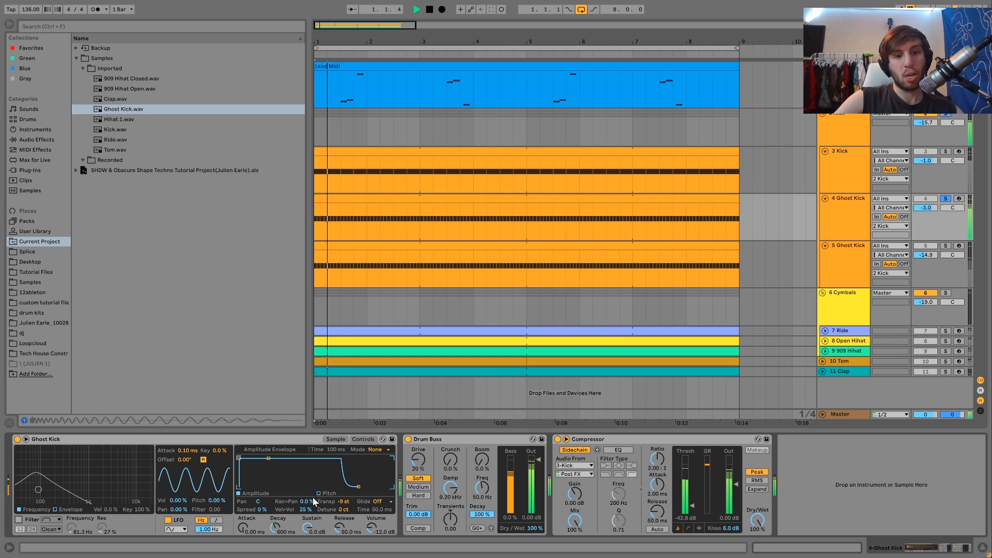
pyautogui.click(31, 520)
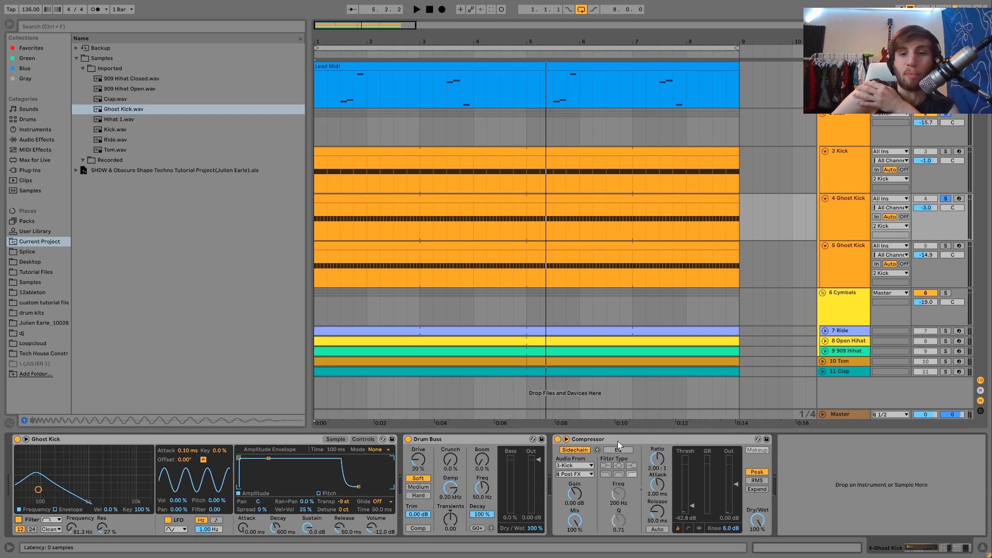
# - Play track 4 Ghost Kick and add track 3 Kick to the solo to hear them together
pyautogui.press('space')
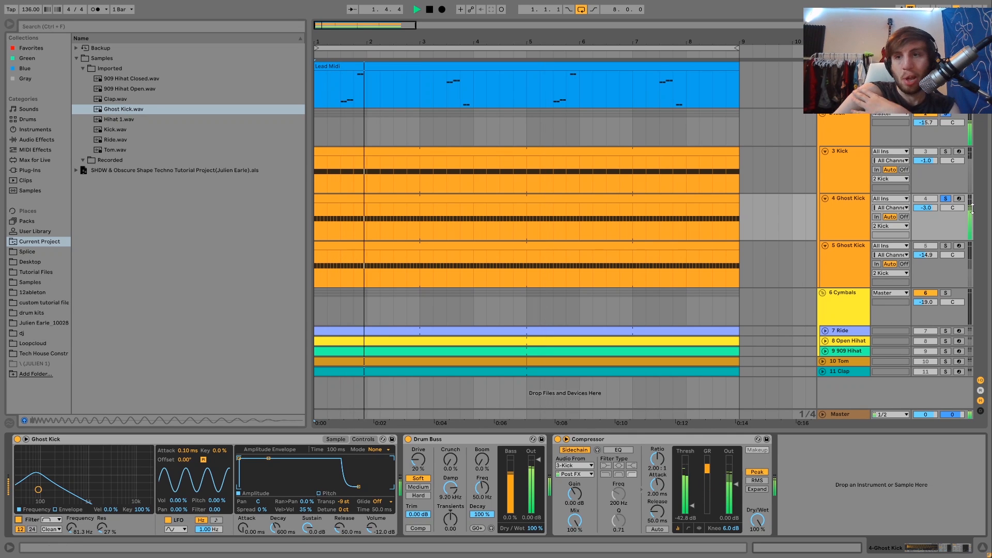
pyautogui.click(945, 151)
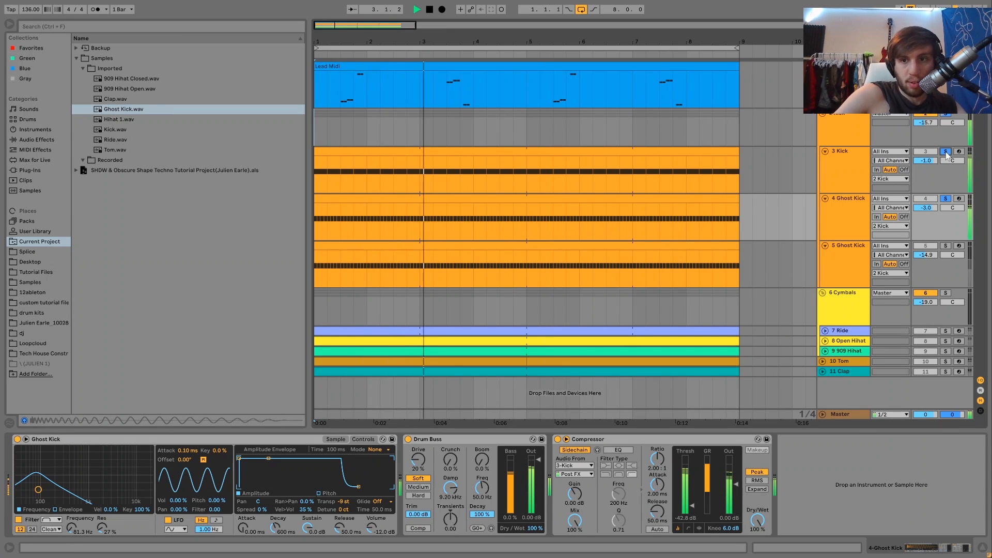
pyautogui.press('space')
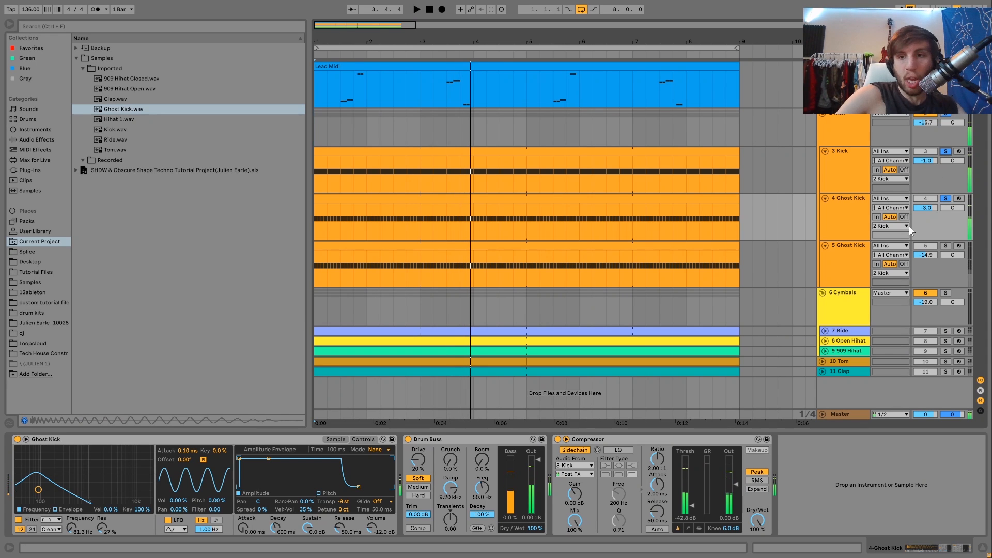
pyautogui.click(847, 252)
pyautogui.click(945, 246)
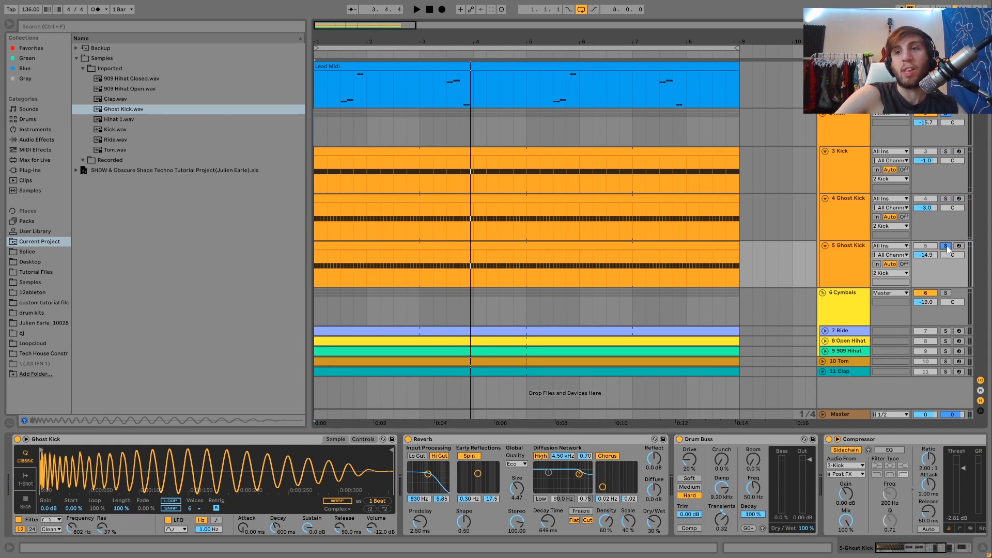
pyautogui.press('space')
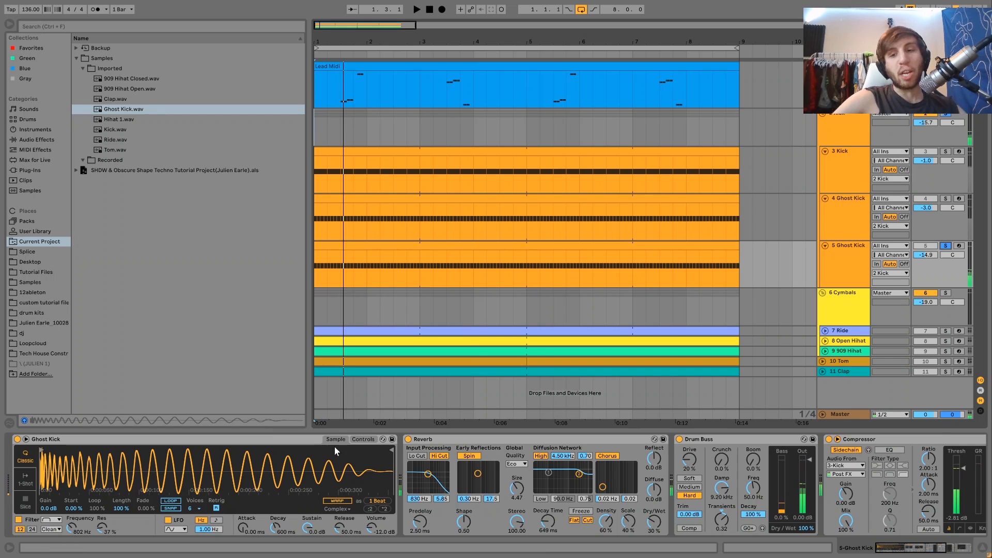
# - Display the track 5 Ghost Kick sampler's controls, check them against the sample view and play the filtered sound
pyautogui.click(361, 440)
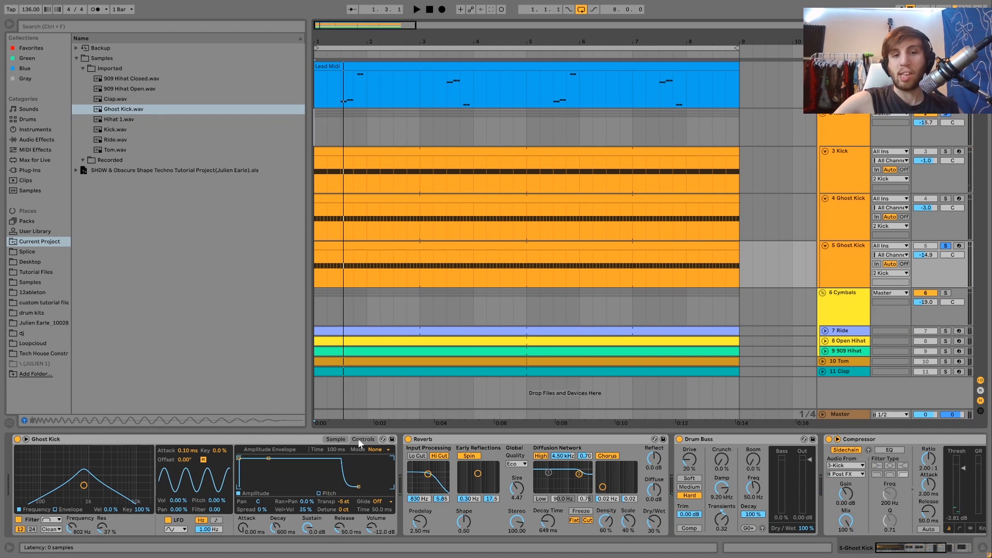
pyautogui.click(341, 440)
pyautogui.click(362, 440)
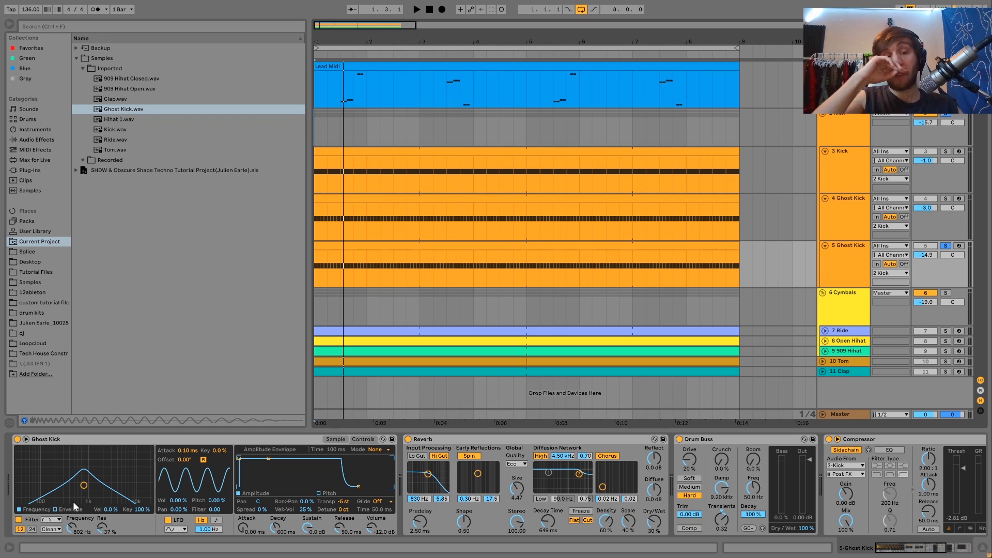
pyautogui.press('space')
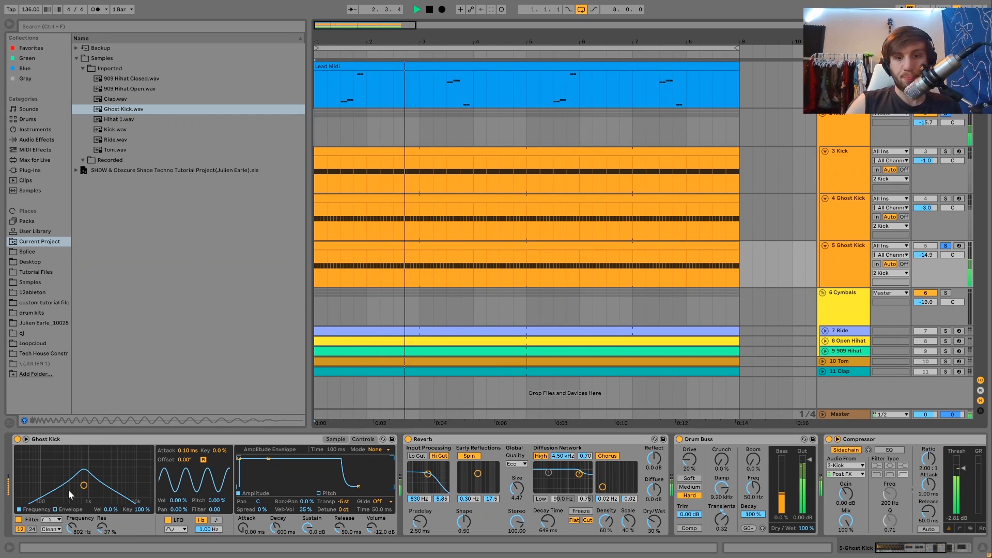
pyautogui.press('space')
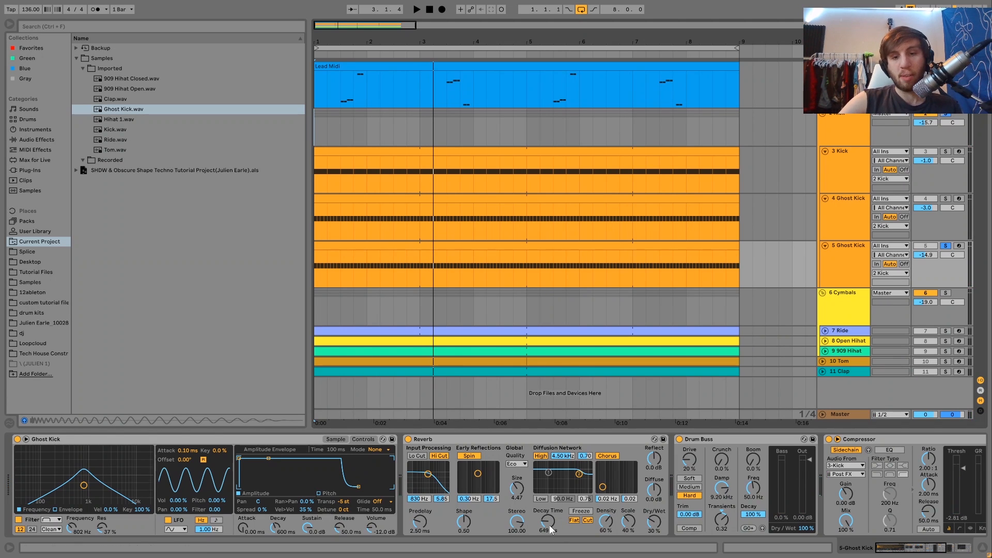
# - Play track 5 Ghost Kick with its Reverb settings shown and compare it with the whole kick group soloed
pyautogui.press('space')
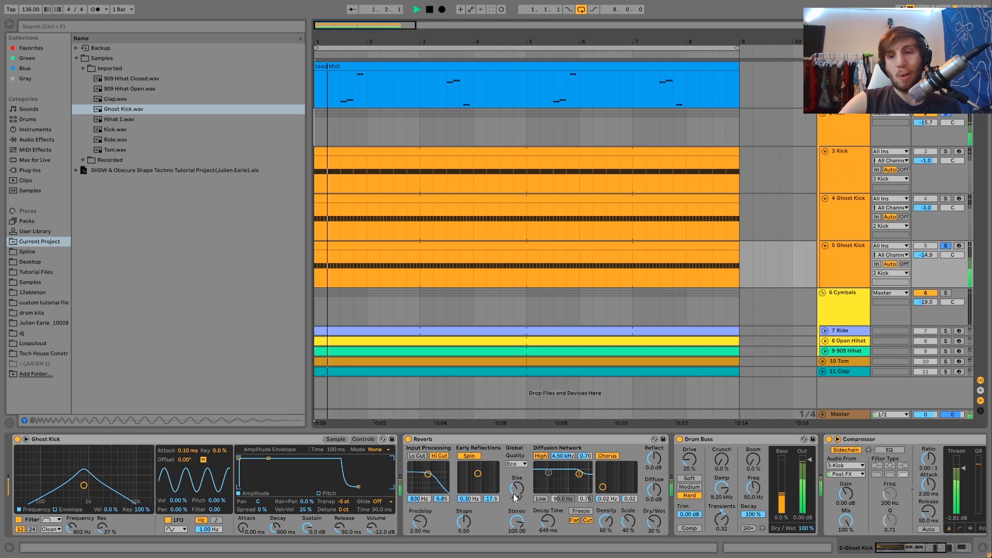
pyautogui.hscroll(3, 514, 497)
pyautogui.hscroll(1, 514, 498)
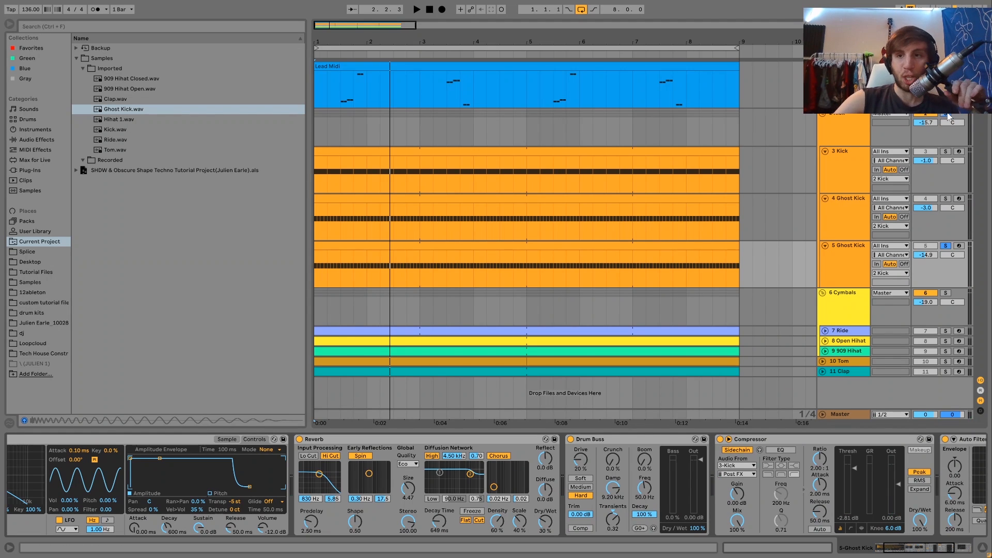
pyautogui.press('space')
pyautogui.click(946, 246)
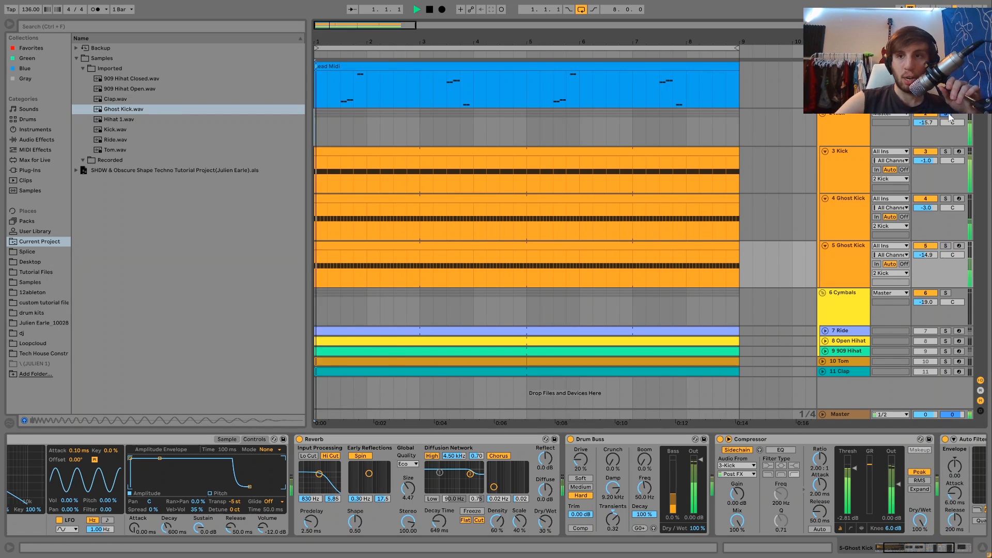
pyautogui.click(946, 247)
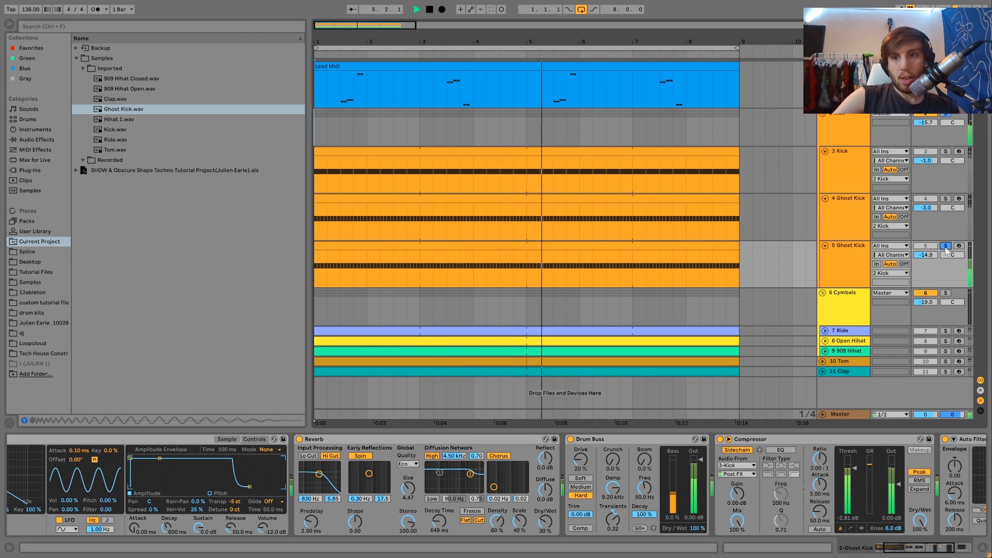
# - Examine the Drum Buss, sidechain Compressor and Auto Filter on track 5 Ghost Kick while playing it in short bursts
pyautogui.click(845, 274)
pyautogui.press('space')
pyautogui.press('space')
pyautogui.hscroll(5, 448, 492)
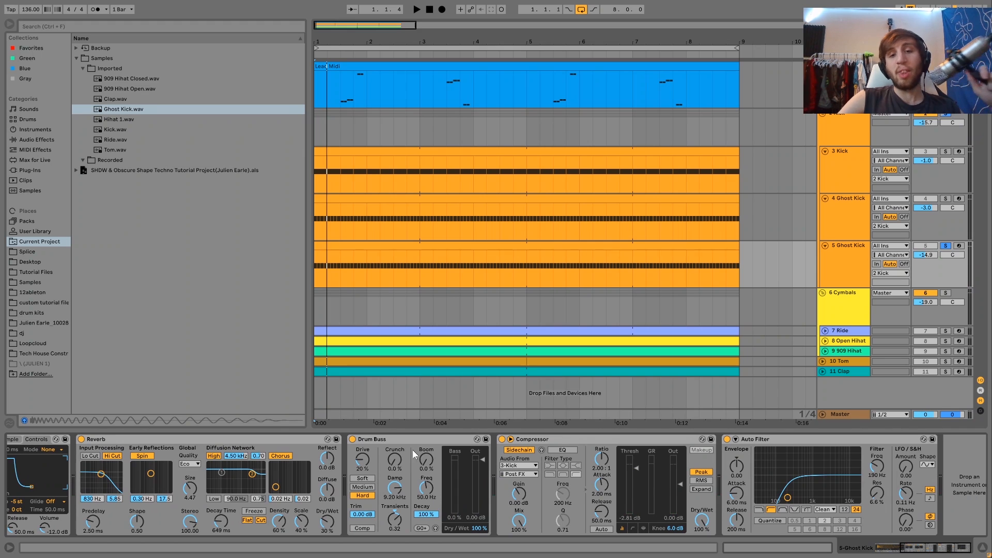
pyautogui.press('space')
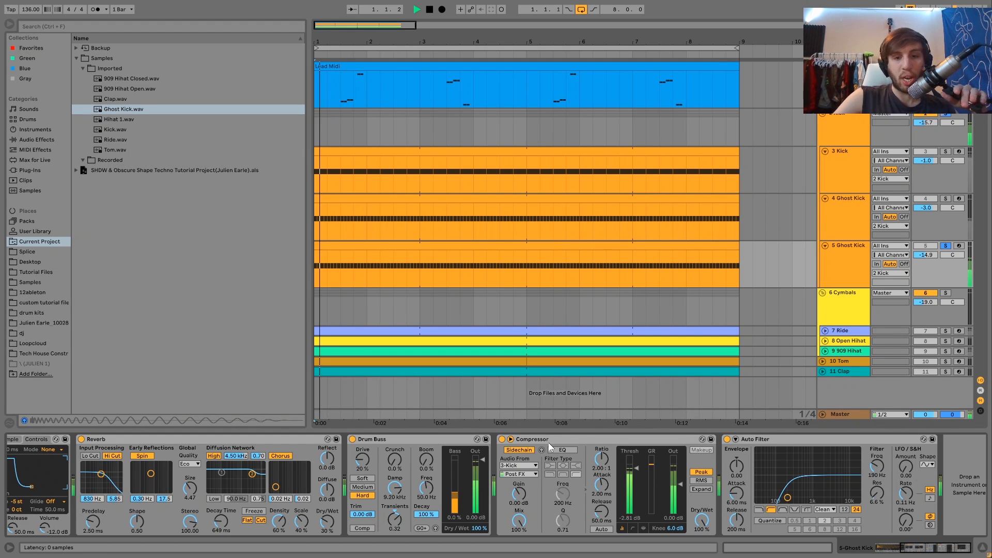
pyautogui.press('space')
pyautogui.press('space')
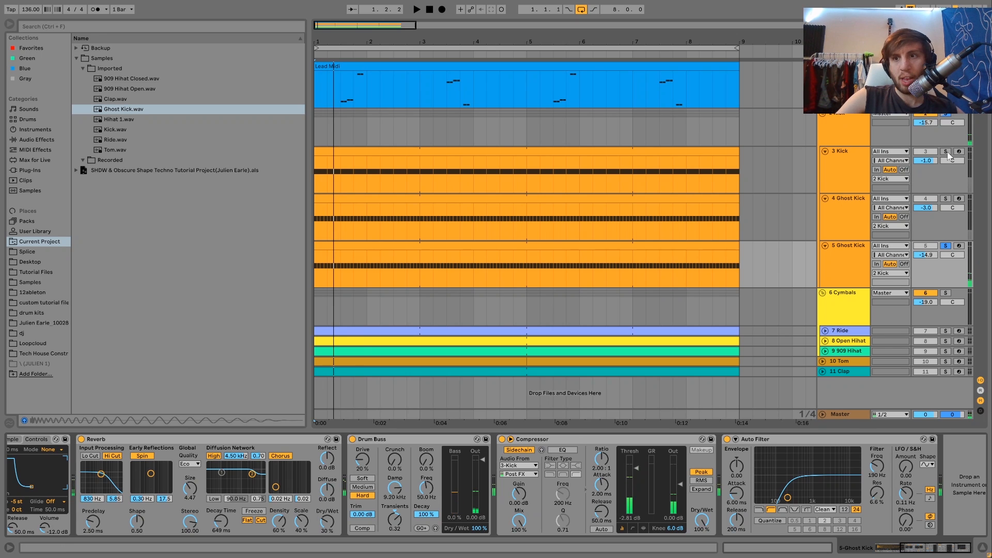
# - Play track 3 Kick and track 5 Ghost Kick soloed together, and play track 5 alone to hear its Auto Filter
pyautogui.click(948, 153)
pyautogui.keyDown('ctrl'); pyautogui.click(945, 246); pyautogui.keyUp('ctrl')
pyautogui.press('space')
pyautogui.press('space')
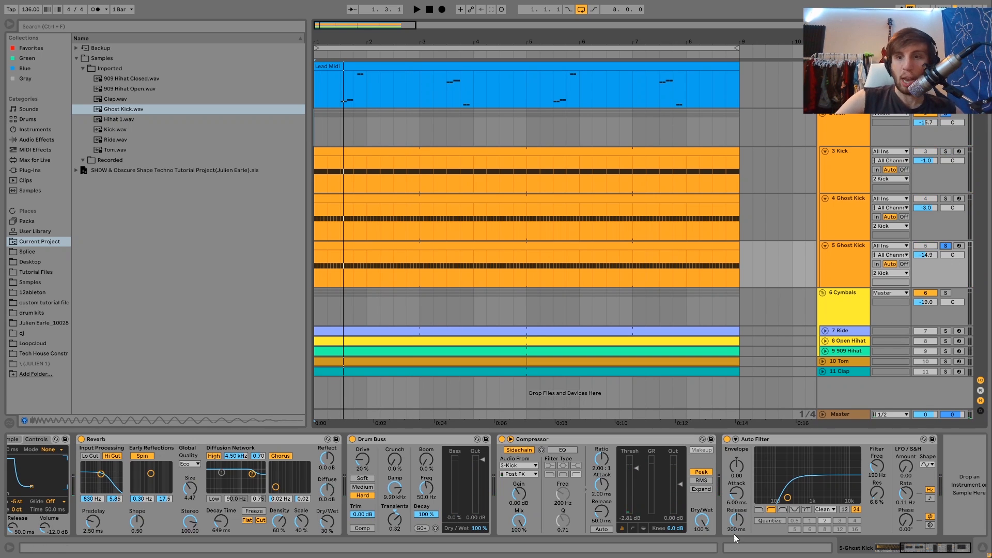
pyautogui.press('space')
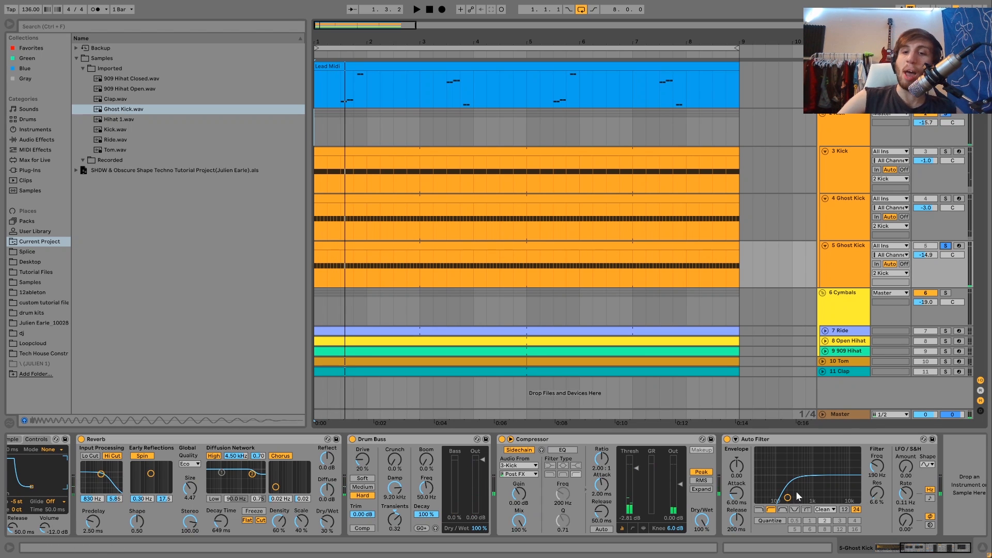
pyautogui.press('space')
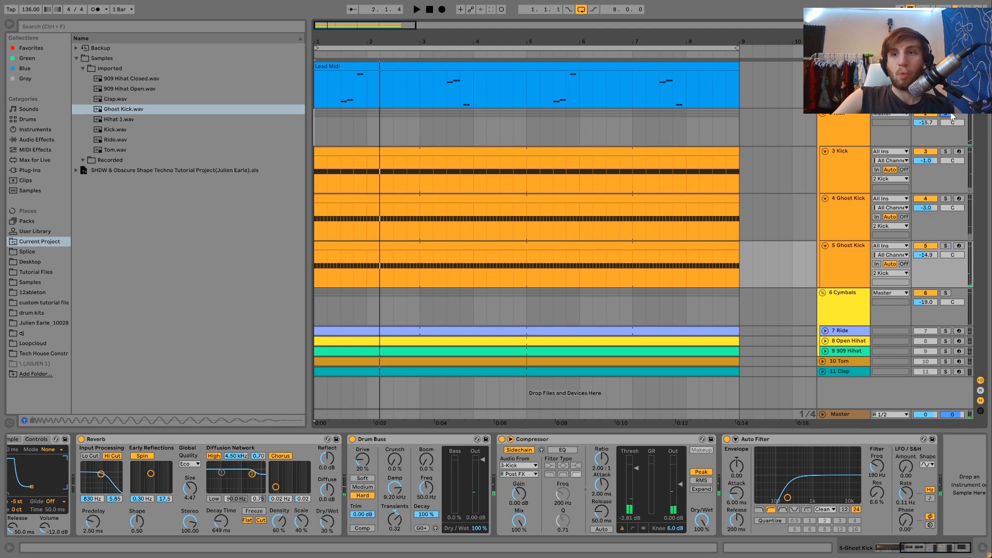
# - Show the soloed kick group's device chain and compare its sound with Drum Buss and EQ Eight switched off and back on
pyautogui.click(868, 128)
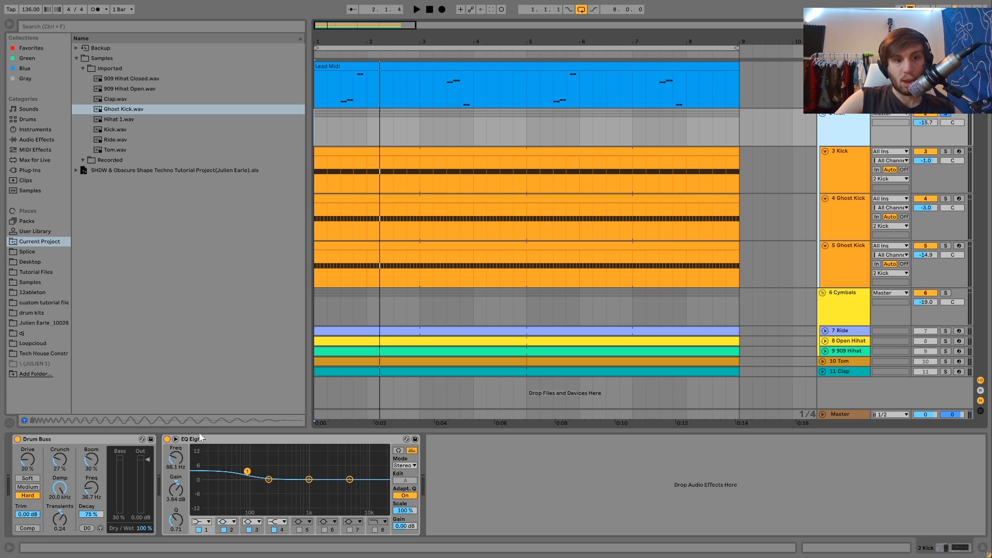
pyautogui.click(168, 439)
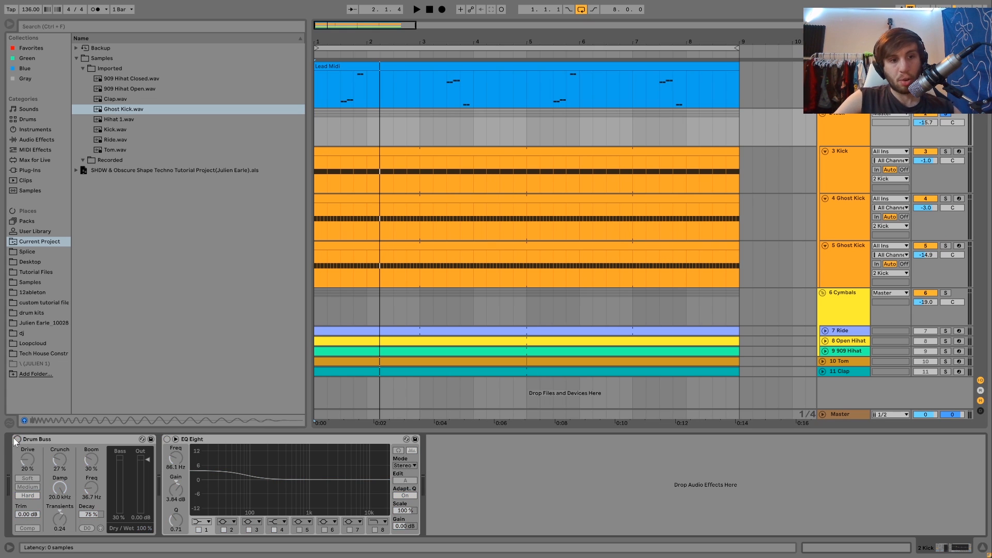
pyautogui.press('space')
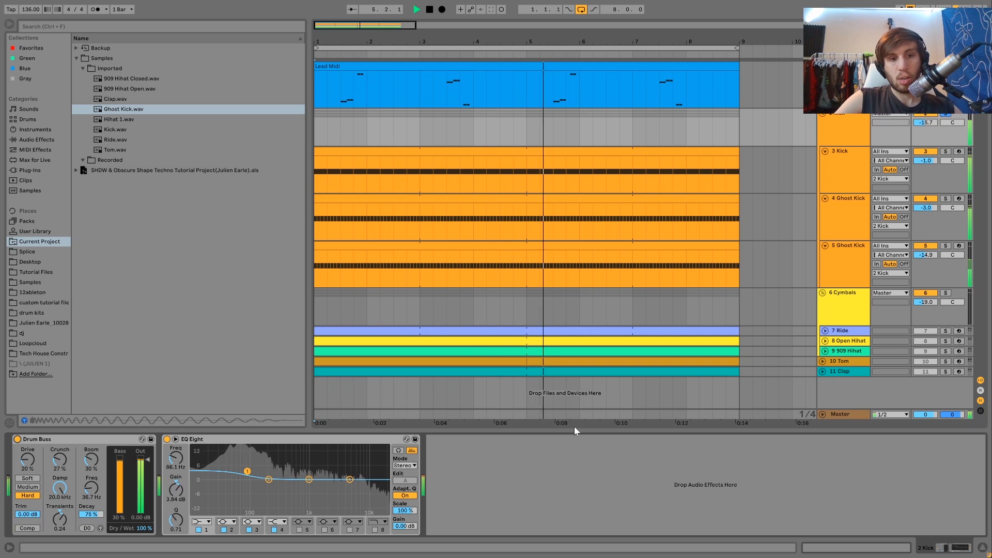
pyautogui.press('space')
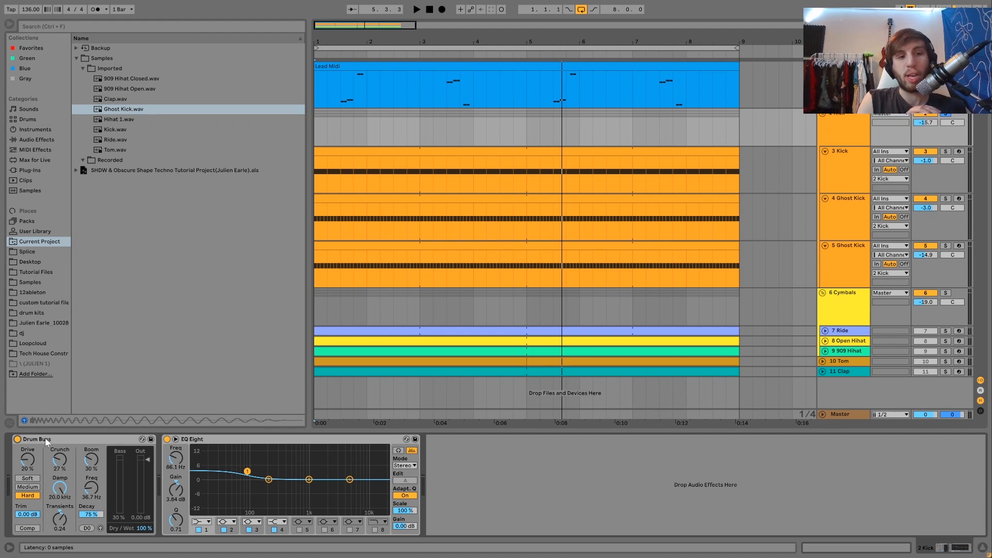
# - Play the kick group several times with its Drum Buss and EQ Eight on while examining their settings
pyautogui.press('space')
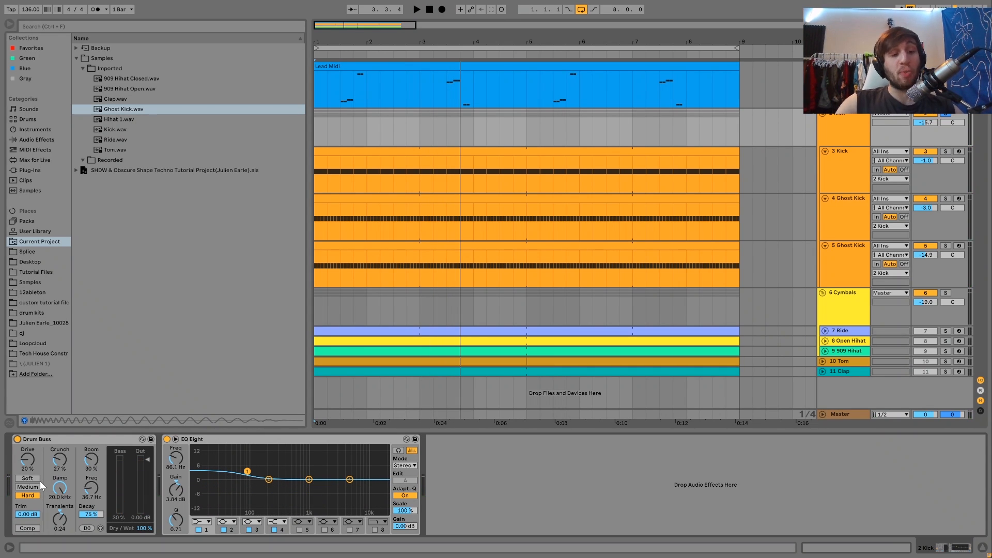
pyautogui.press('space')
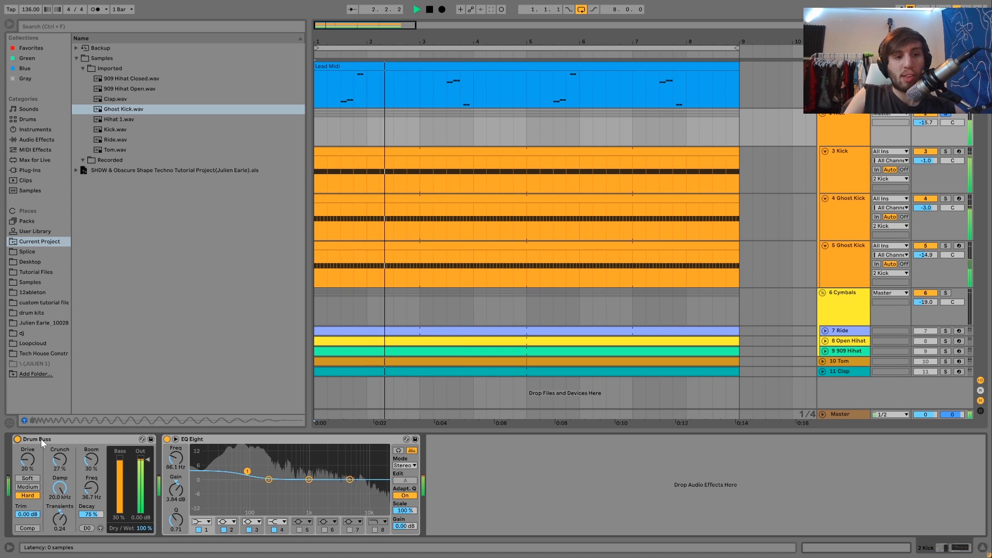
pyautogui.press('space')
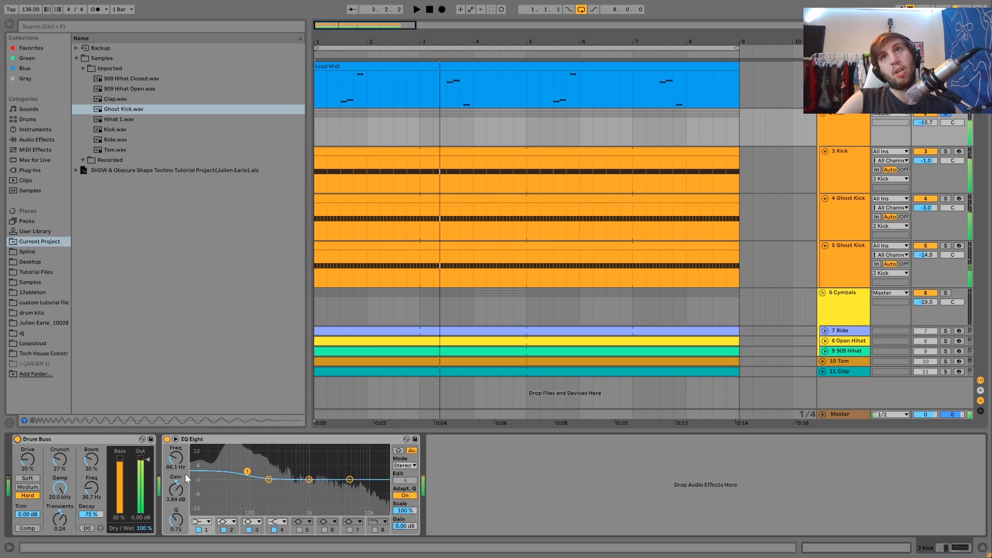
pyautogui.press('space')
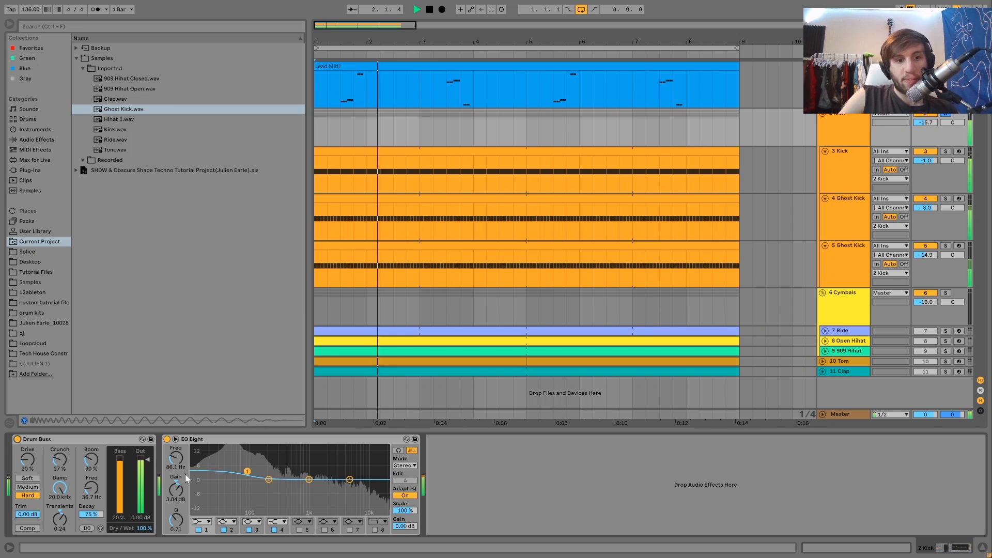
pyautogui.press('space')
# - Compare the kick group's Drum Buss drive on Soft and back on Hard during playback, and examine its Boom frequency settings
pyautogui.press('space')
pyautogui.press('space')
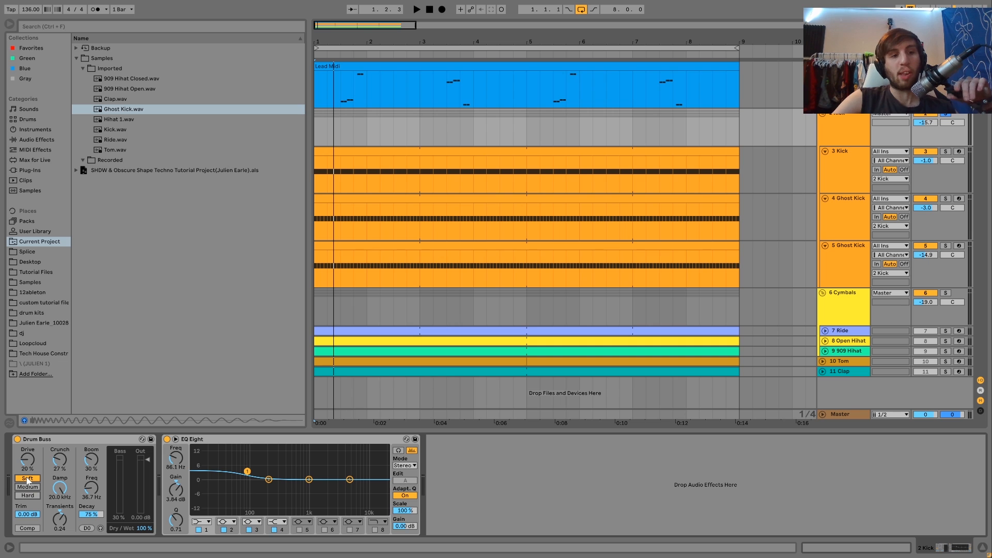
pyautogui.press('space')
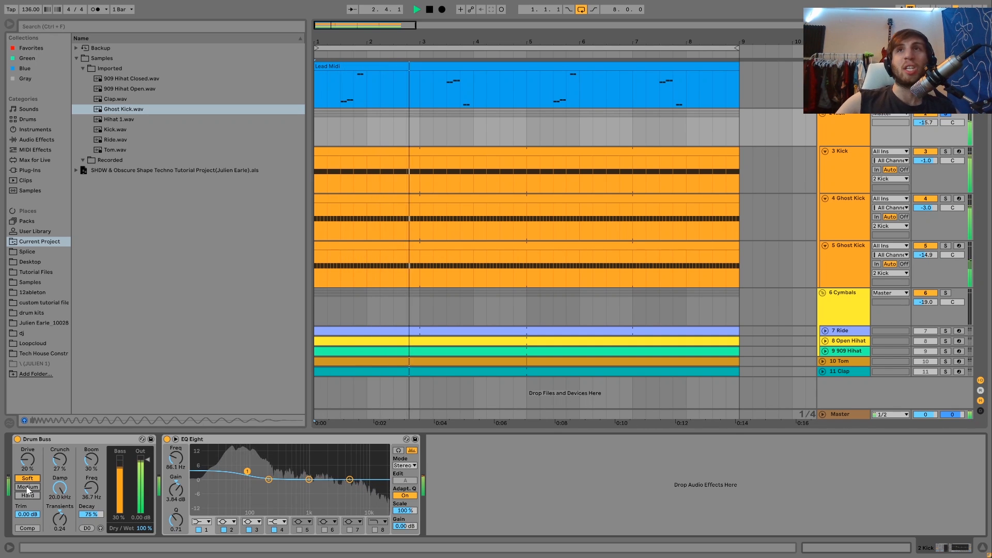
pyautogui.click(27, 495)
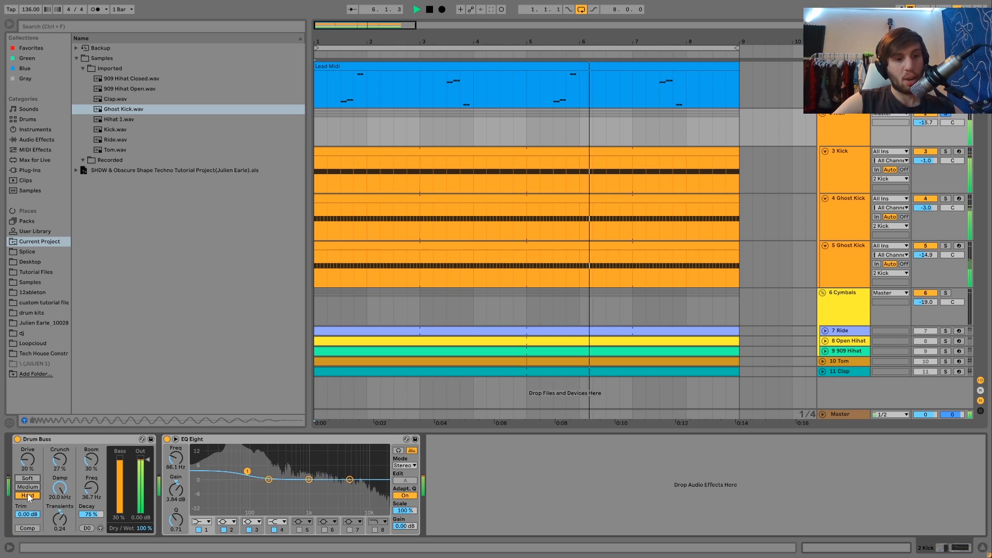
pyautogui.press('space')
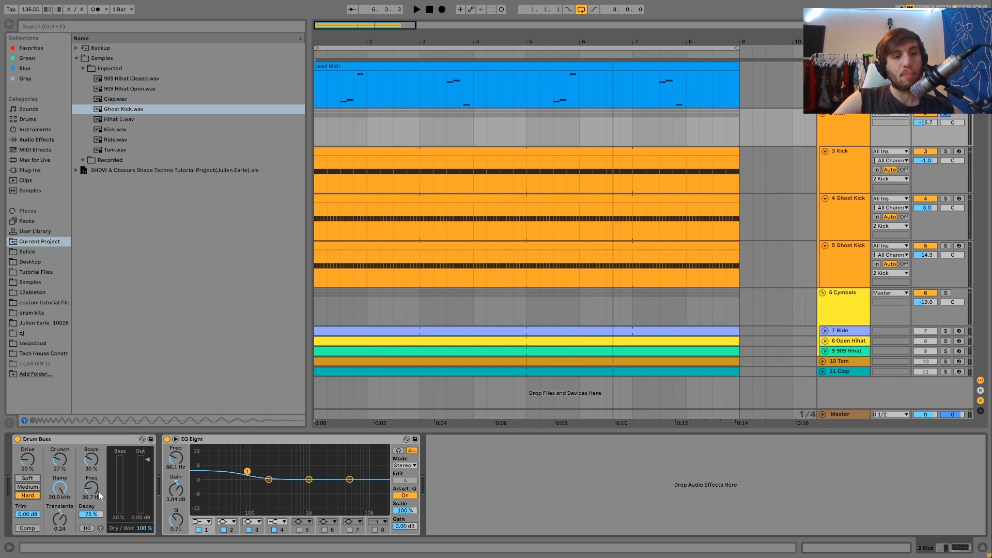
pyautogui.click(83, 525)
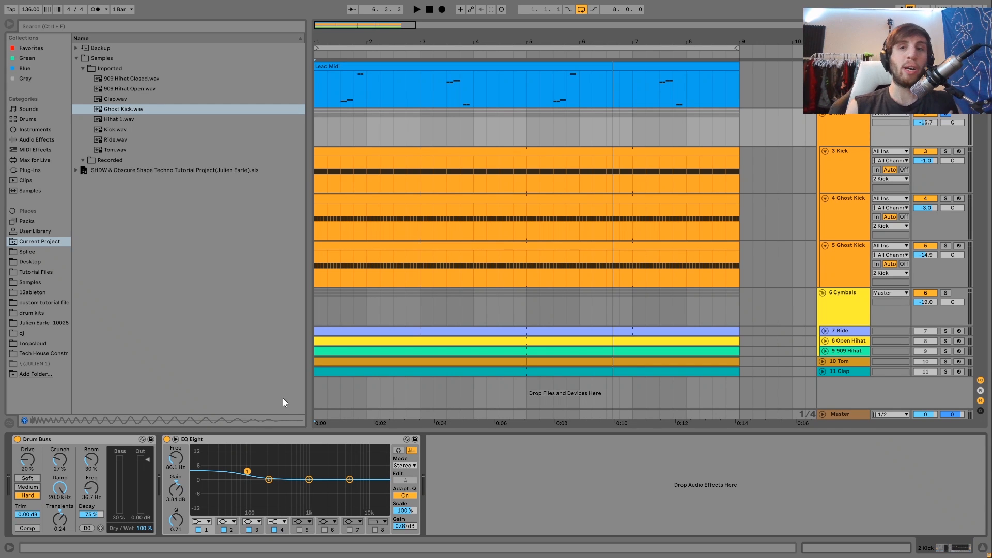
# - Play the kick group and compare its sound with only EQ Eight switched off and back on
pyautogui.press('space')
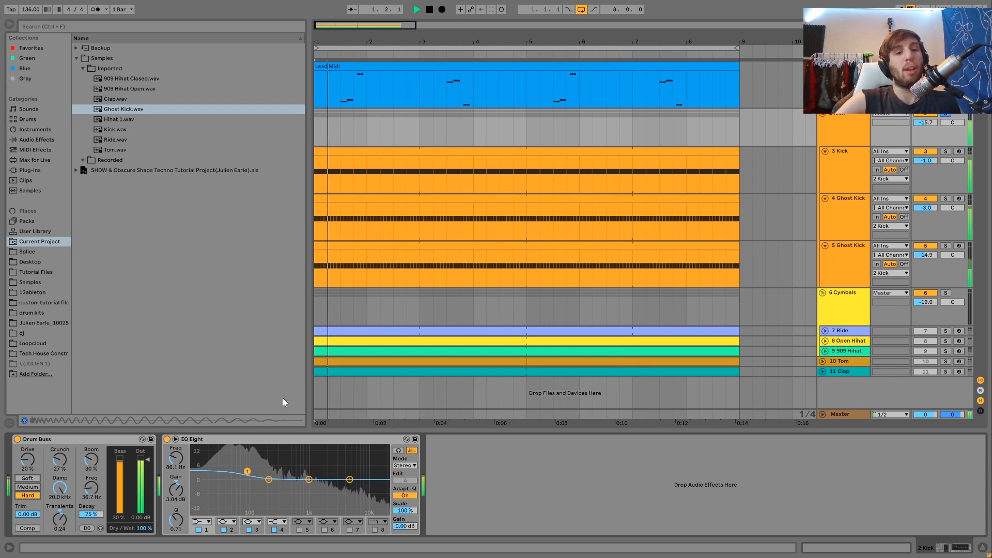
pyautogui.press('space')
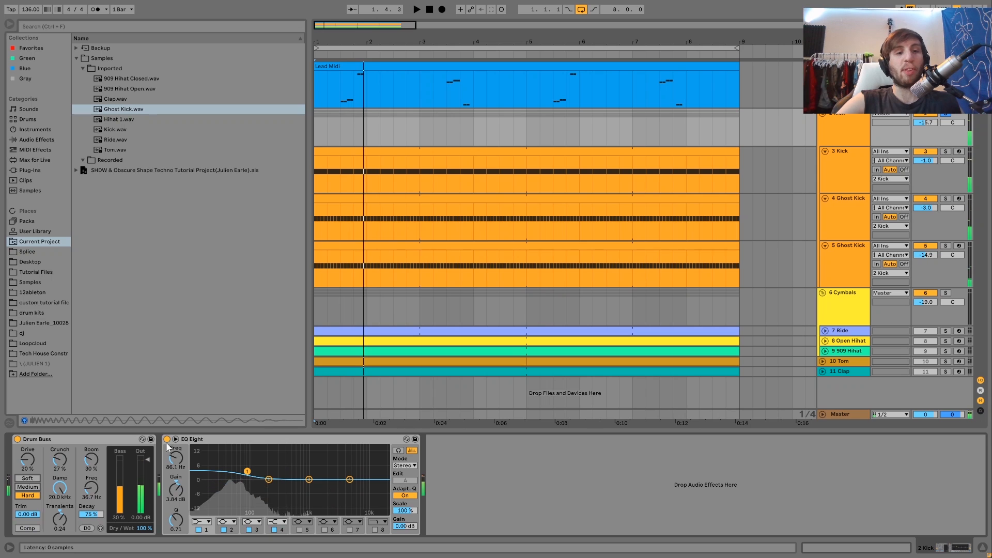
pyautogui.click(167, 439)
pyautogui.press('space')
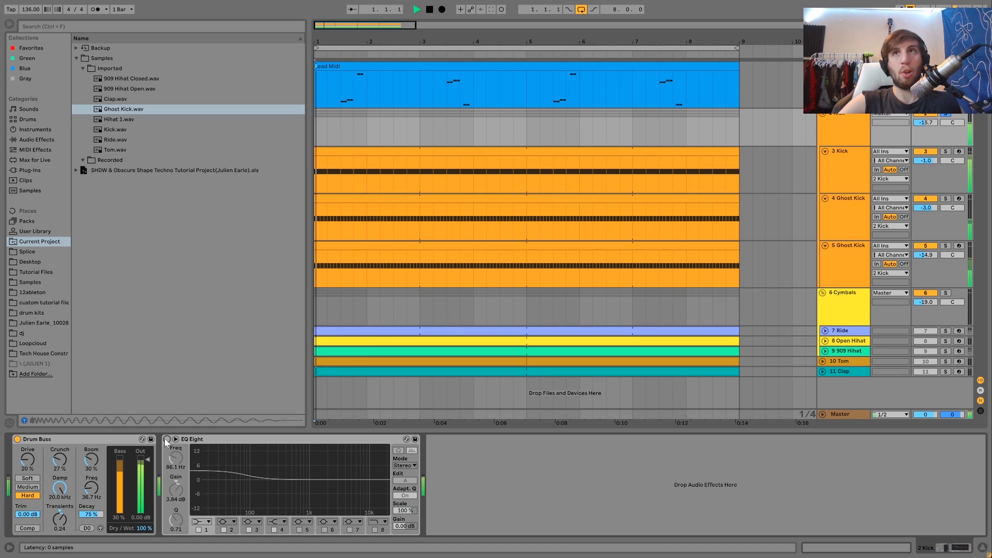
pyautogui.click(166, 440)
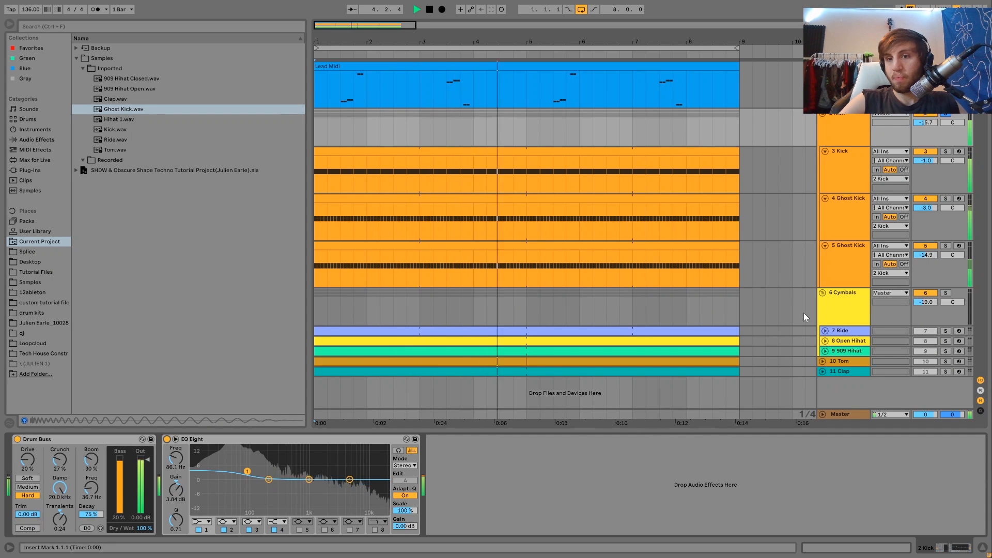
# - Stop playback, solo the Cymbals group and display its device chain
pyautogui.press('space')
pyautogui.click(856, 312)
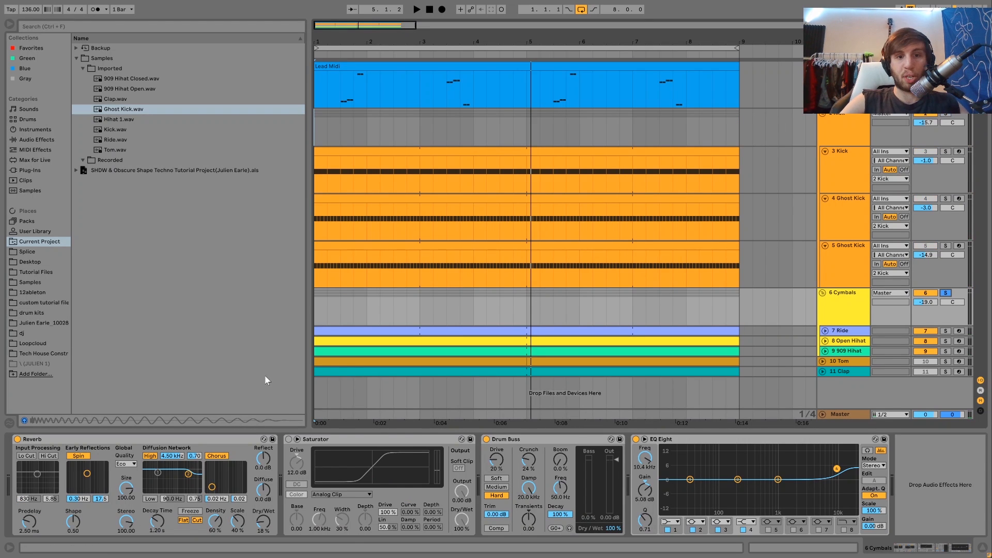
# - Play the soloed Cymbals group and delete the Saturator from its device chain
pyautogui.press('space')
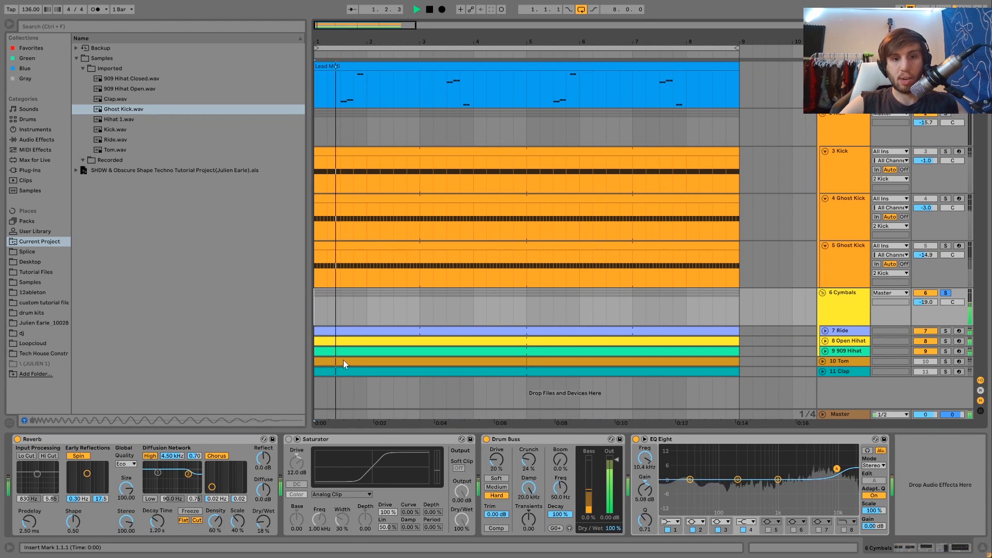
pyautogui.click(373, 441)
pyautogui.press('Delete')
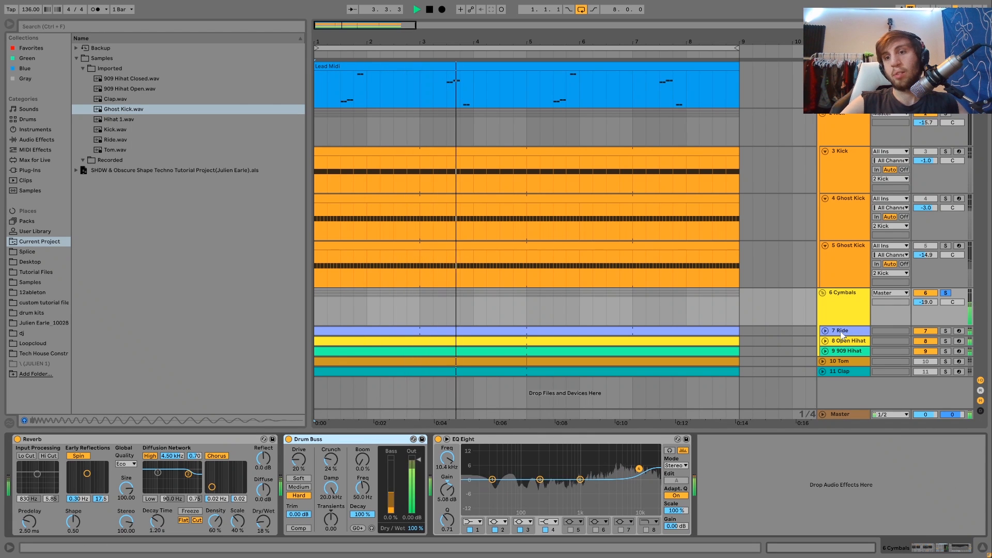
pyautogui.press('space')
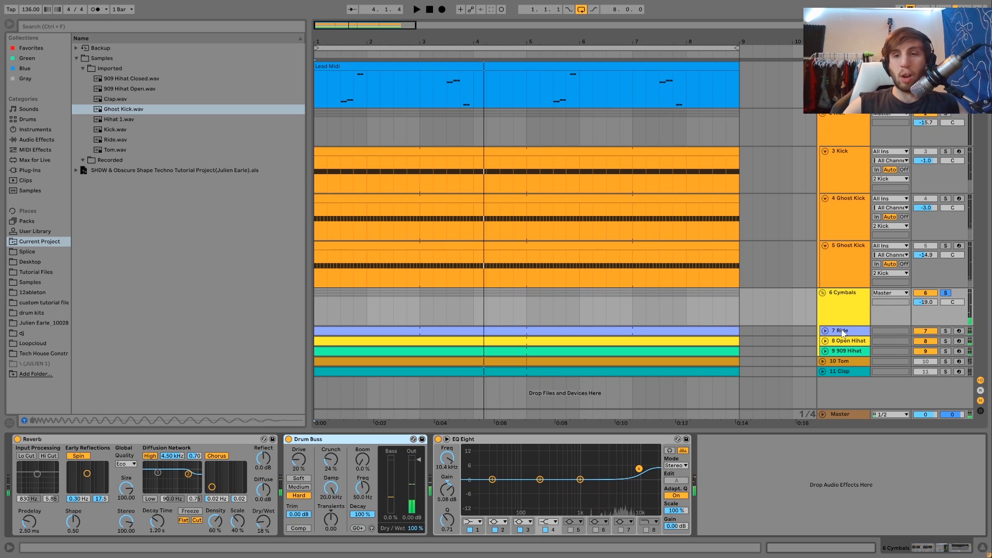
# - Unfold and solo the Ride track, play it and select its MIDI clip
pyautogui.click(842, 333)
pyautogui.click(825, 332)
pyautogui.click(945, 331)
pyautogui.press('space')
pyautogui.scroll(-2, 947, 329)
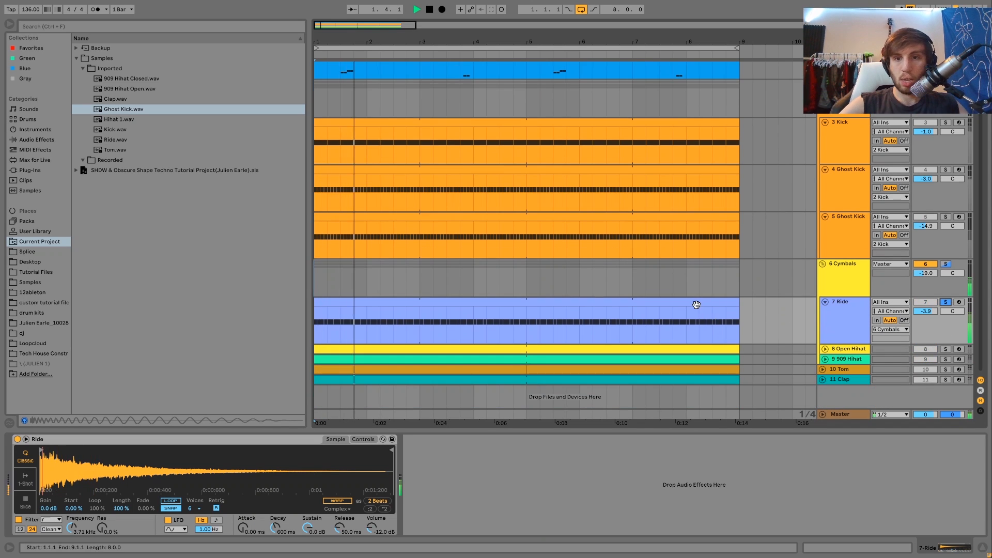
pyautogui.click(671, 315)
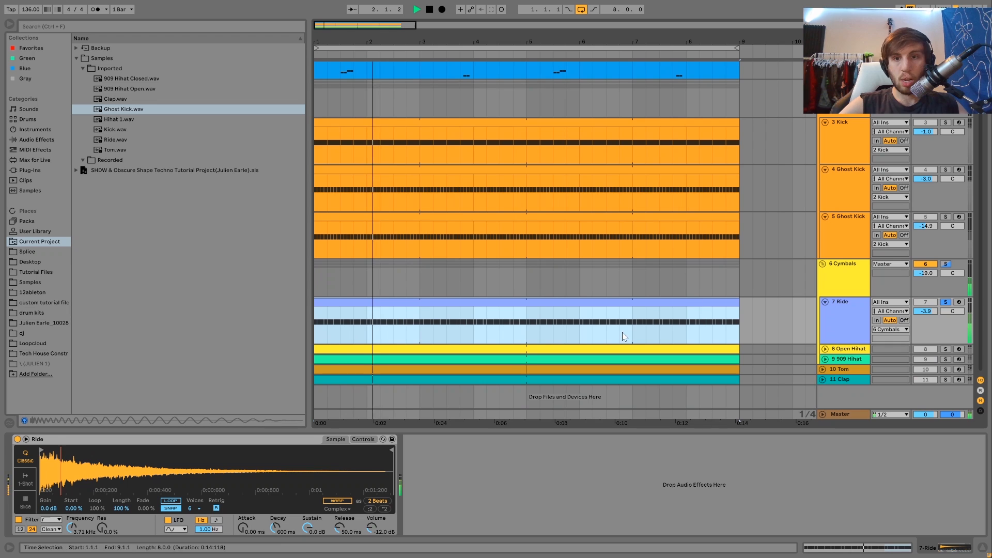
# - Show the Ride sampler's filter and envelope controls and listen to the soloed track
pyautogui.click(366, 439)
pyautogui.press('space')
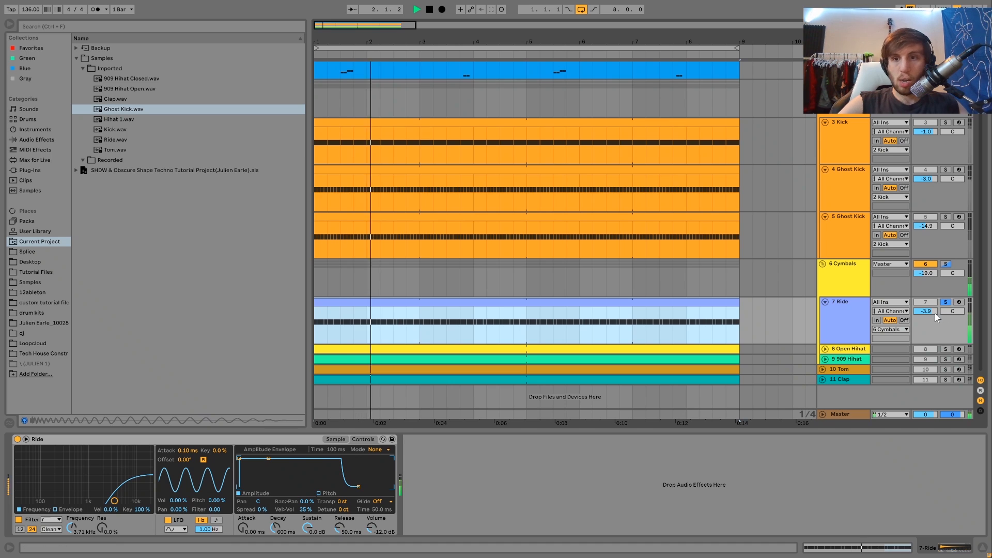
pyautogui.press('space')
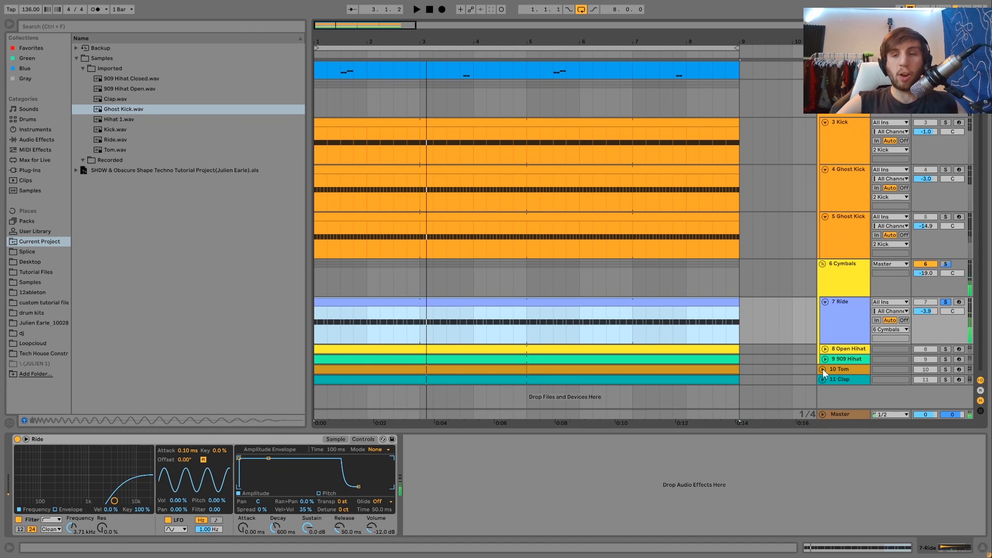
# - Play the Ride within the full mix and compare it with the Ride soloed
pyautogui.click(946, 303)
pyautogui.press('space')
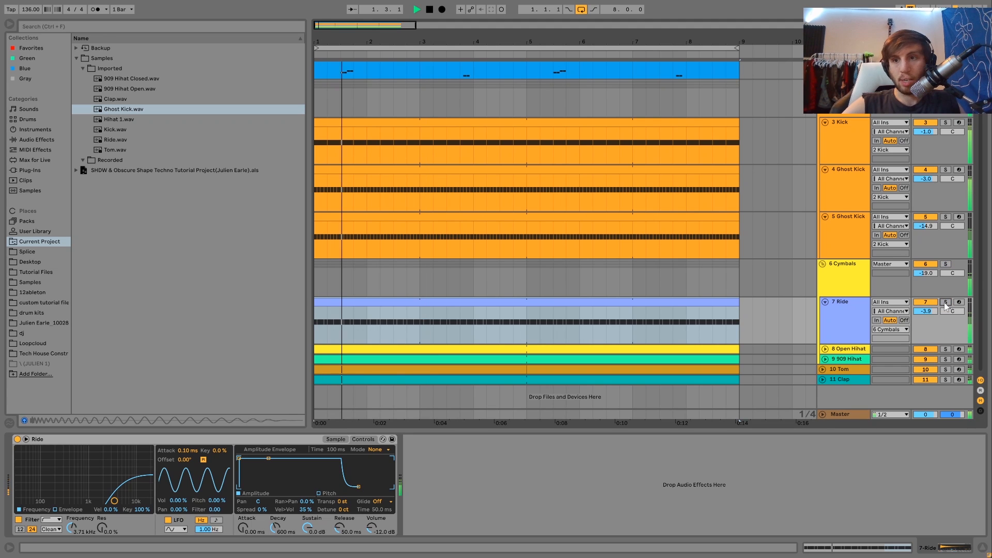
pyautogui.click(945, 302)
pyautogui.press('space')
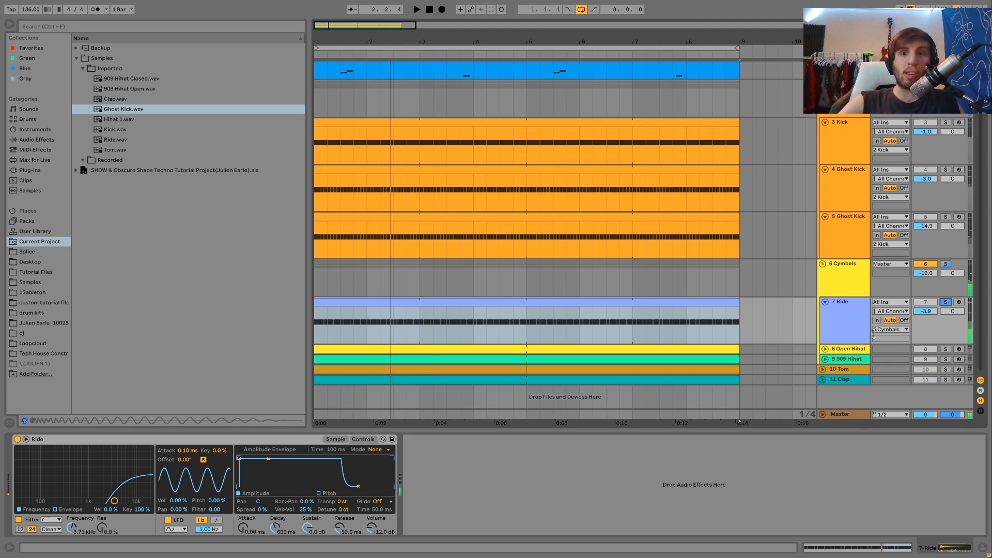
pyautogui.press('space')
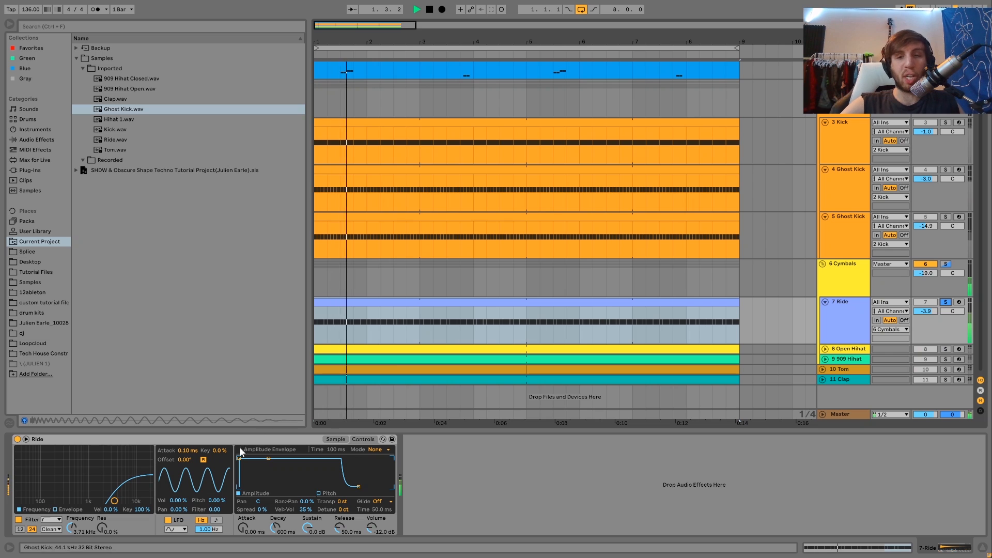
pyautogui.press('space')
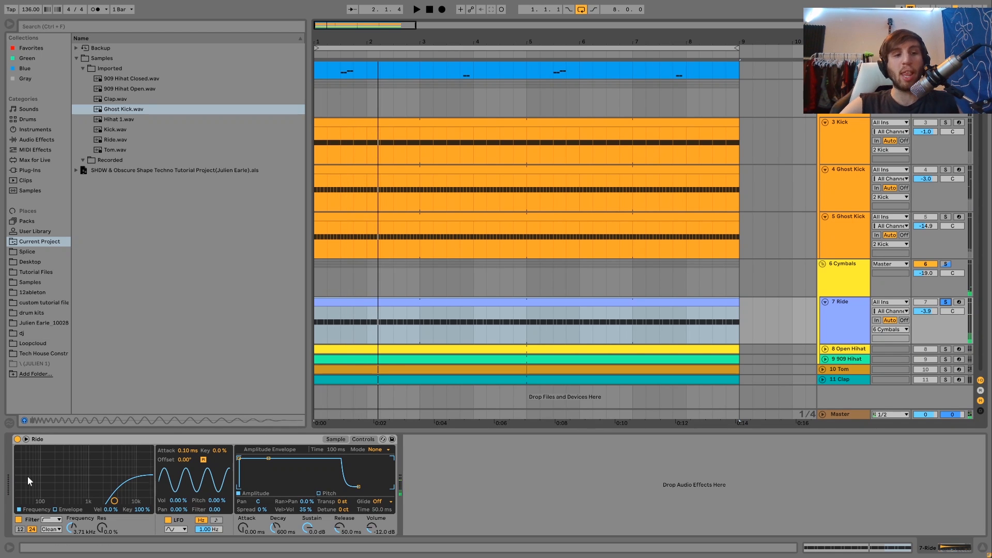
# - Try the soloed Ride's high-pass filter at 1.14 kHz with 19% resonance during playback, and undo the change
pyautogui.press('space')
pyautogui.moveTo(115, 501); pyautogui.dragTo(92, 496)
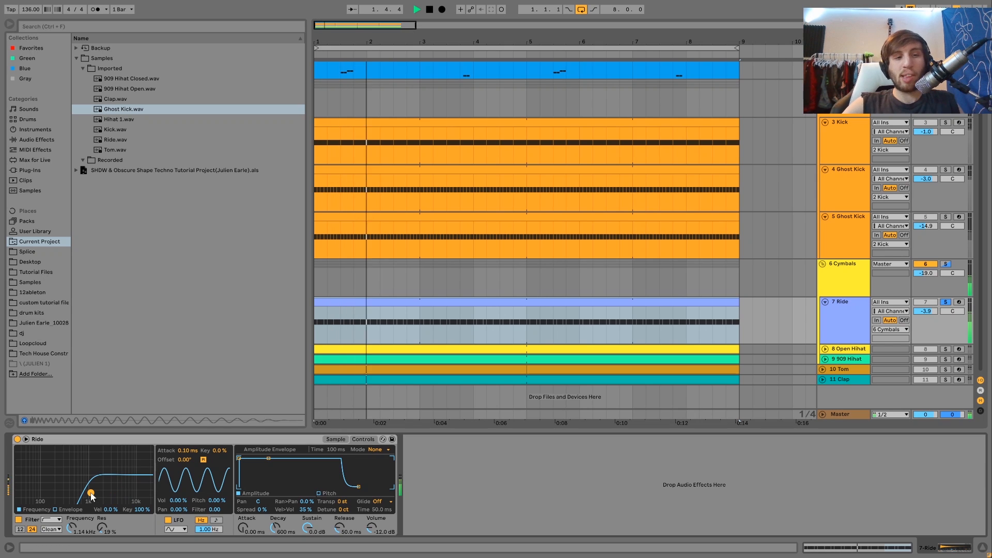
pyautogui.hotkey('ctrl', 'z')
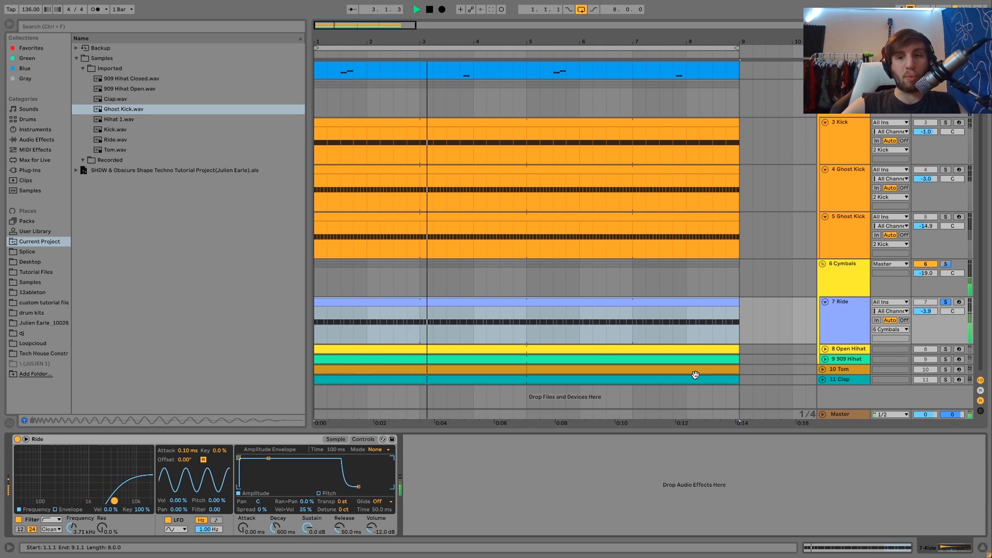
# - Try the Ride's high-pass filter at 682 Hz with 23% resonance in the full mix, undo it and replay the mix
pyautogui.press('space')
pyautogui.press('space')
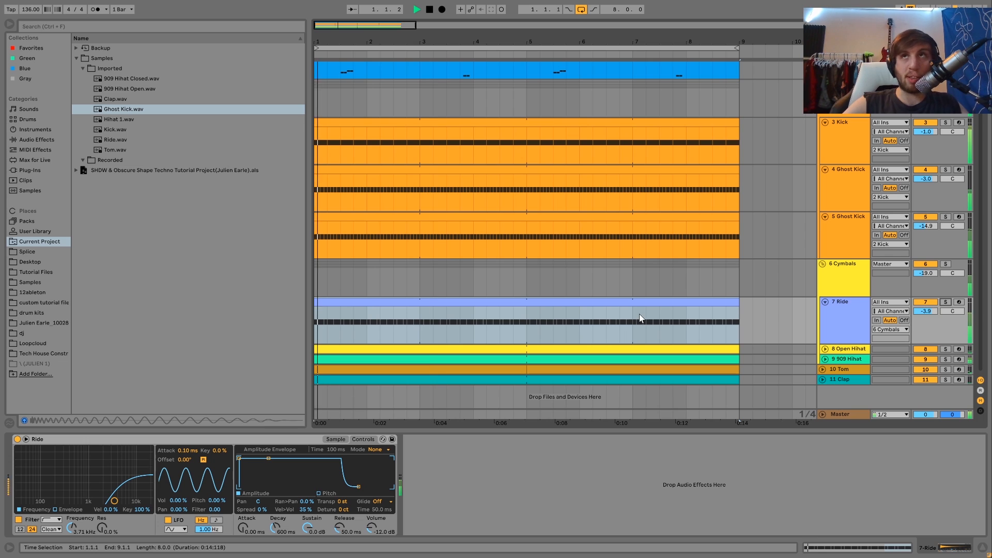
pyautogui.moveTo(78, 504); pyautogui.dragTo(81, 491)
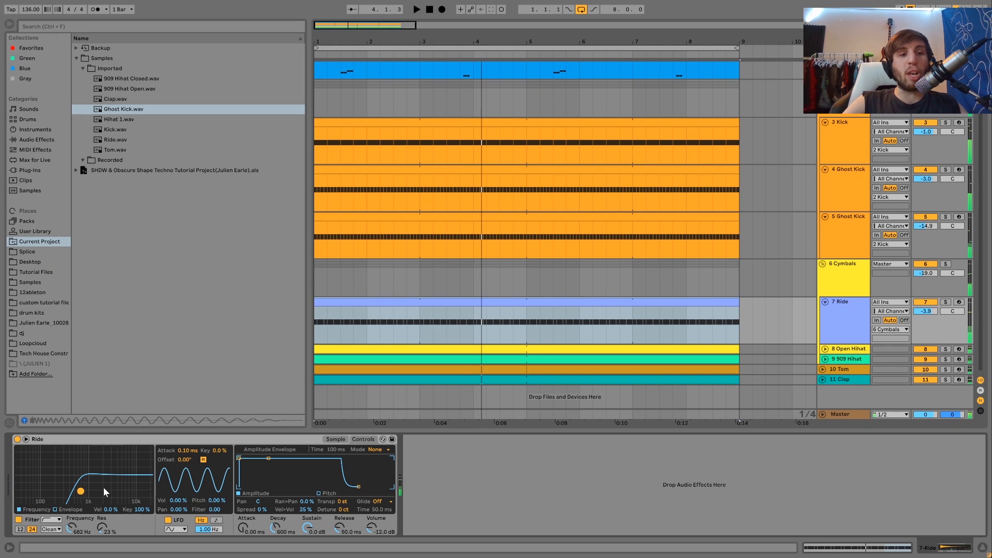
pyautogui.hotkey('ctrl', 'z')
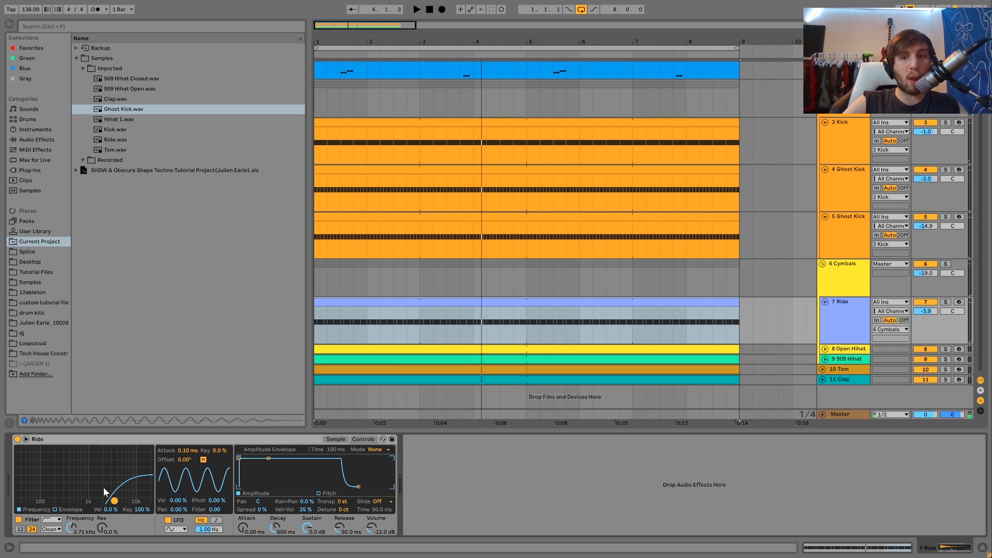
pyautogui.press('space')
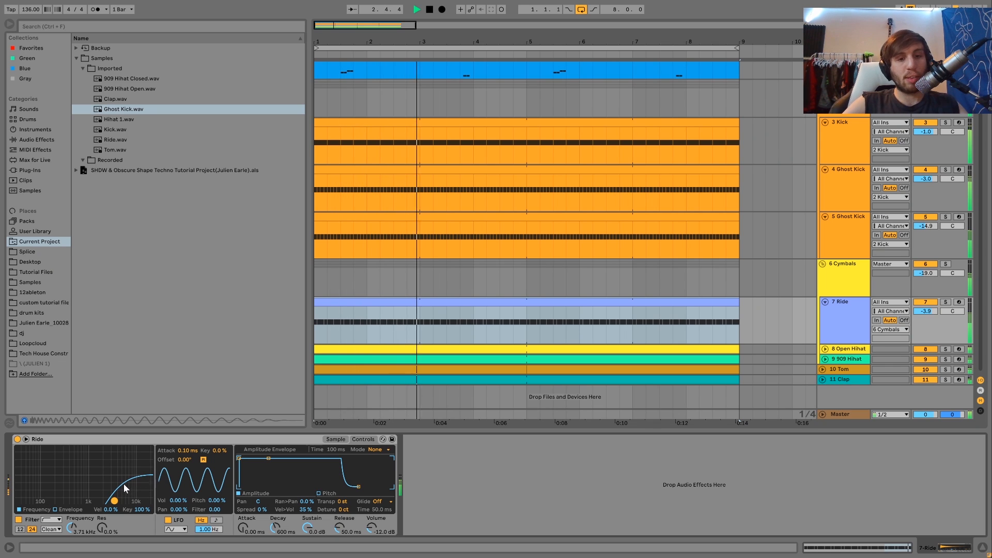
pyautogui.press('space')
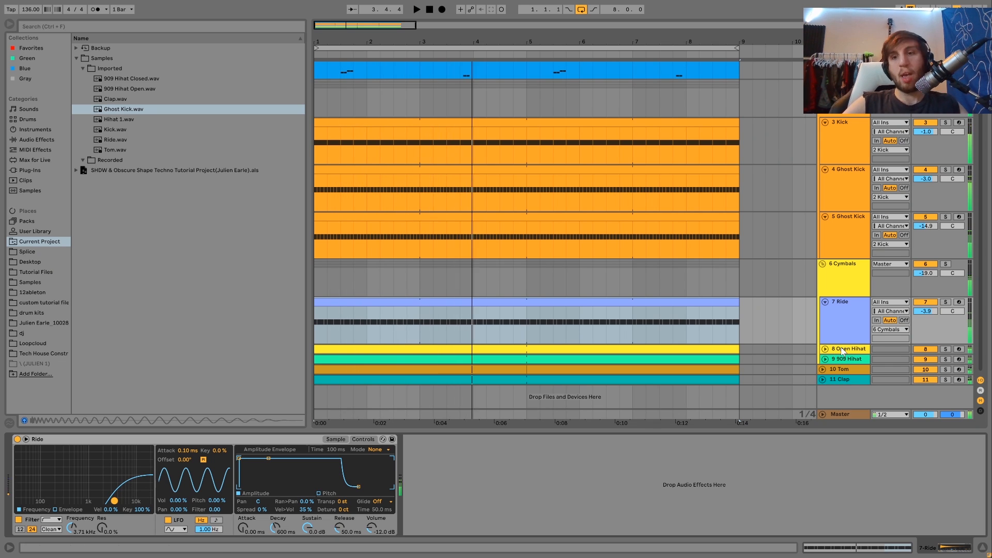
# - Unfold and solo the Open Hihat track and play its layered sound
pyautogui.click(834, 351)
pyautogui.click(825, 350)
pyautogui.click(946, 349)
pyautogui.press('space')
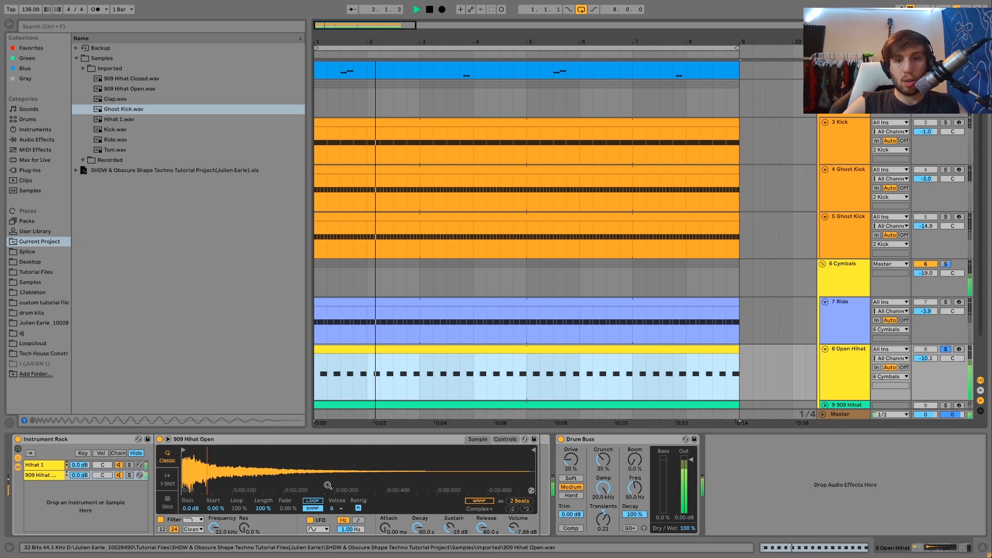
pyautogui.press('space')
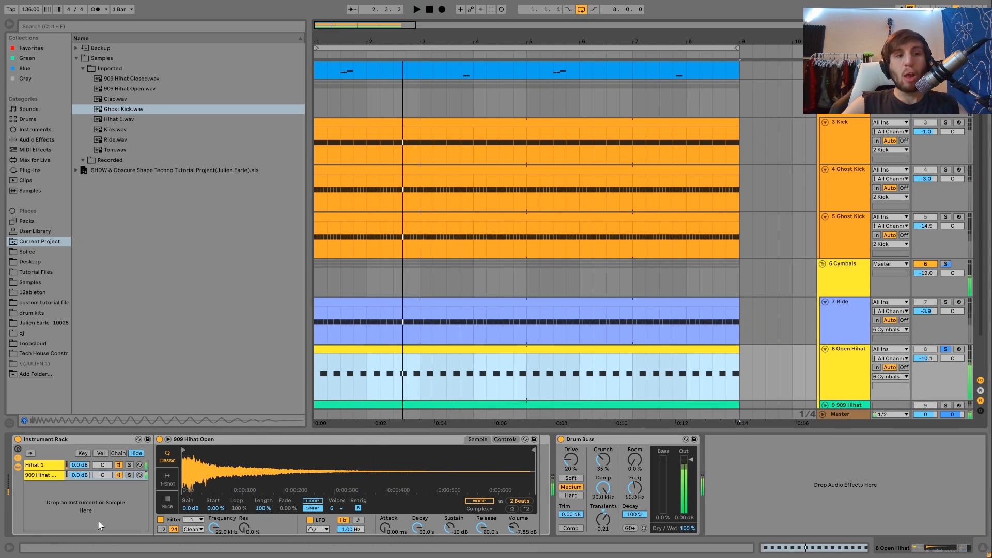
# - Play the Open Hihat rack with only the Hihat 1 chain soloed, followed by only the 909 Hihat Open chain
pyautogui.click(130, 465)
pyautogui.press('space')
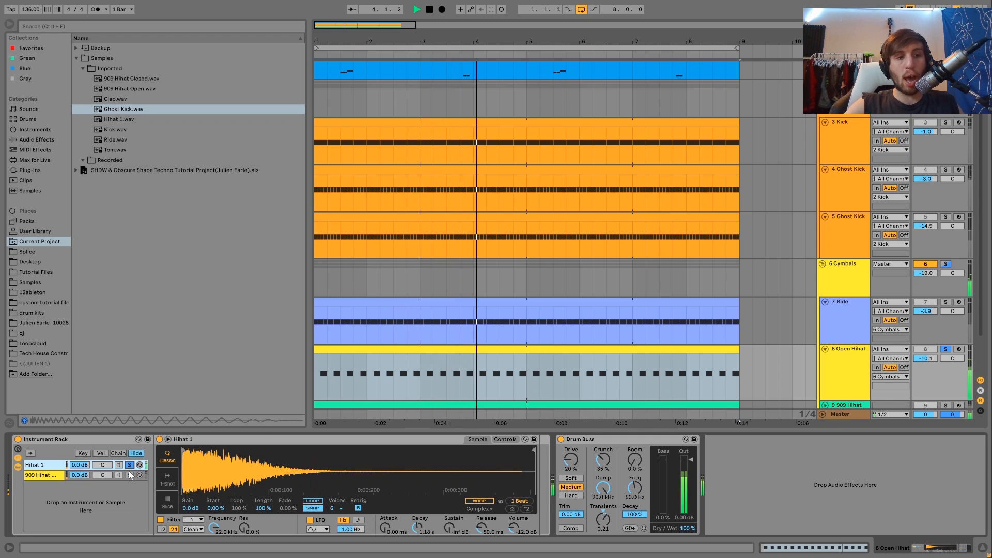
pyautogui.click(129, 475)
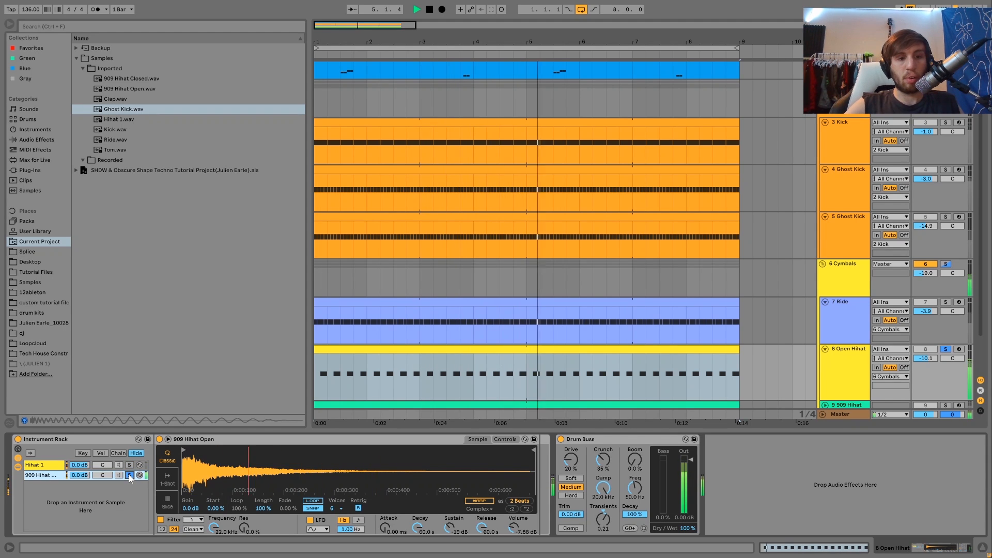
pyautogui.press('space')
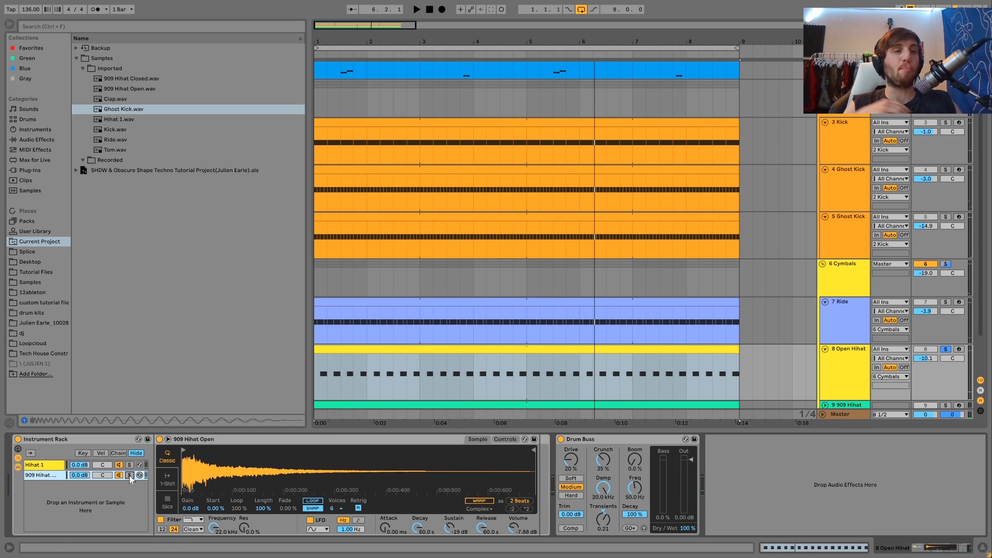
# - Play both Open Hihat layers together and compare them again with each chain soloed in turn
pyautogui.press('space')
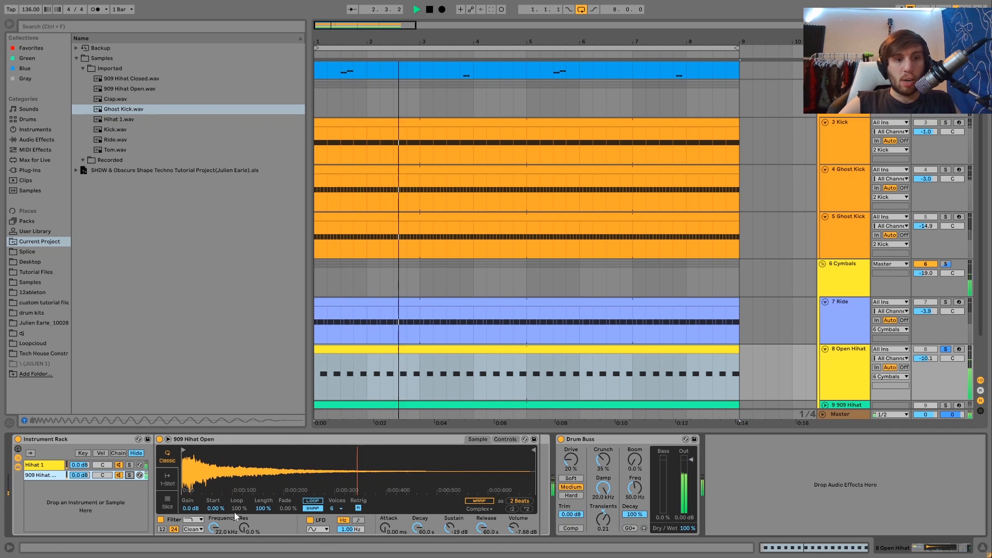
pyautogui.press('space')
pyautogui.click(130, 464)
pyautogui.press('space')
pyautogui.click(129, 474)
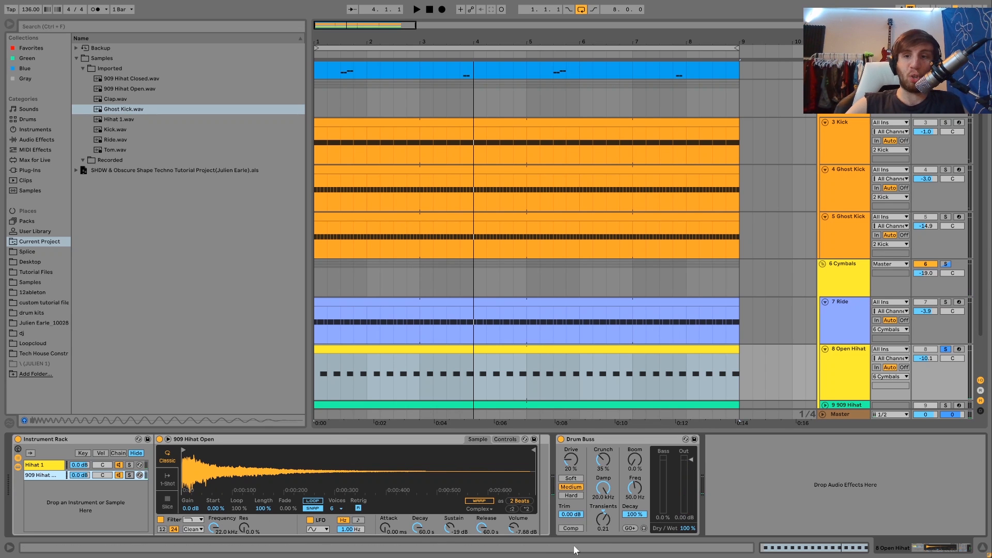
# - Compare the Open Hihat during playback with its Drum Buss off and on, and stop playback
pyautogui.click(561, 439)
pyautogui.press('space')
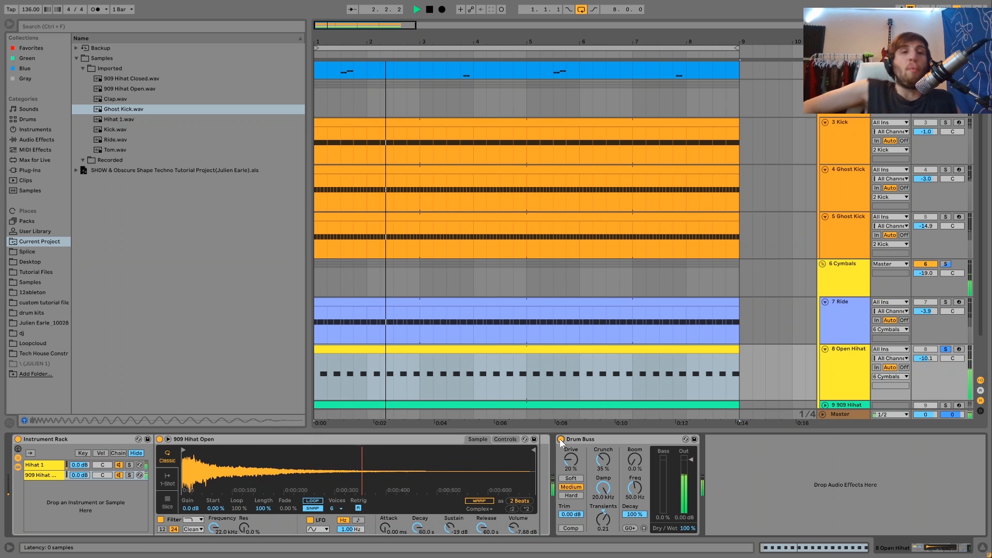
pyautogui.click(561, 439)
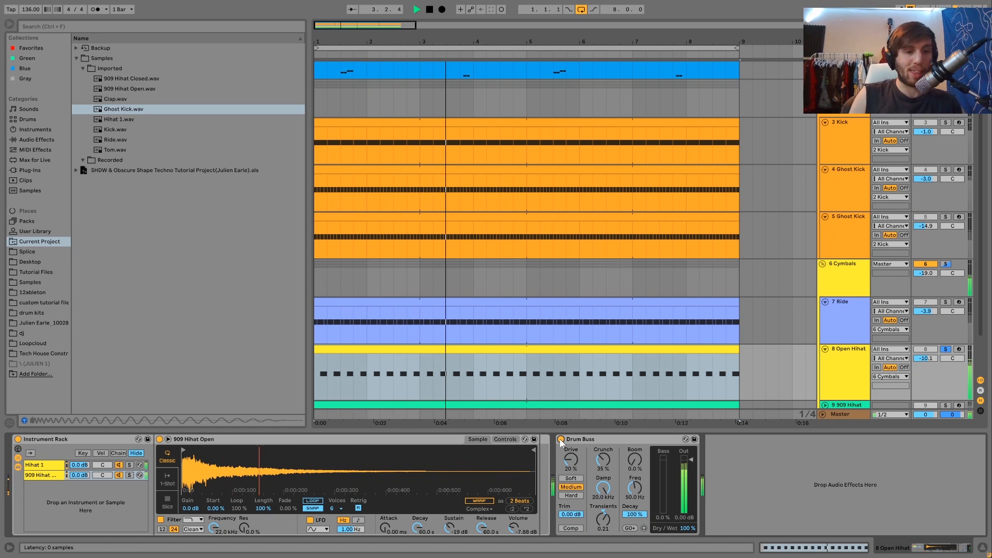
pyautogui.scroll(-3, 774, 325)
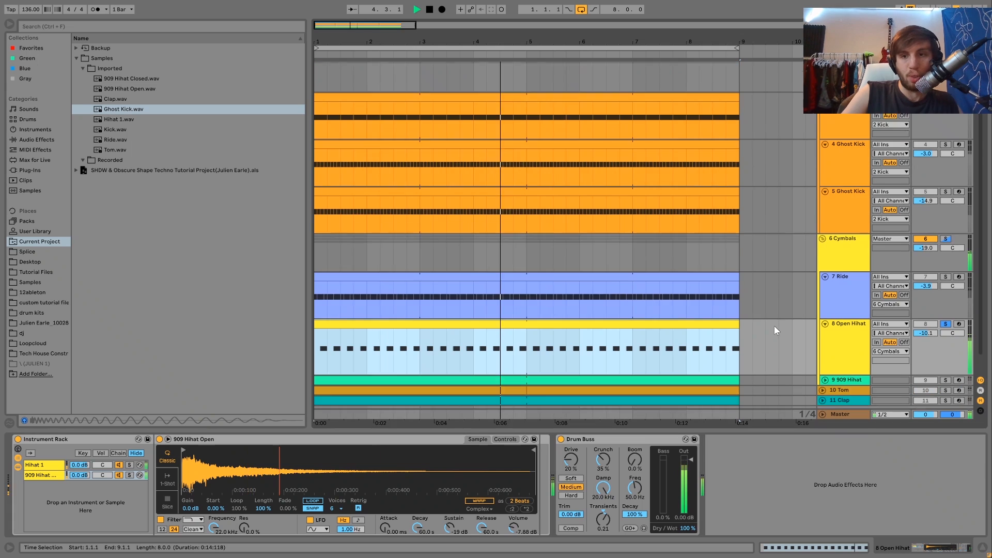
pyautogui.press('space')
# - Solo and unfold the 909 Hihat track, display its sampler and play it
pyautogui.click(945, 359)
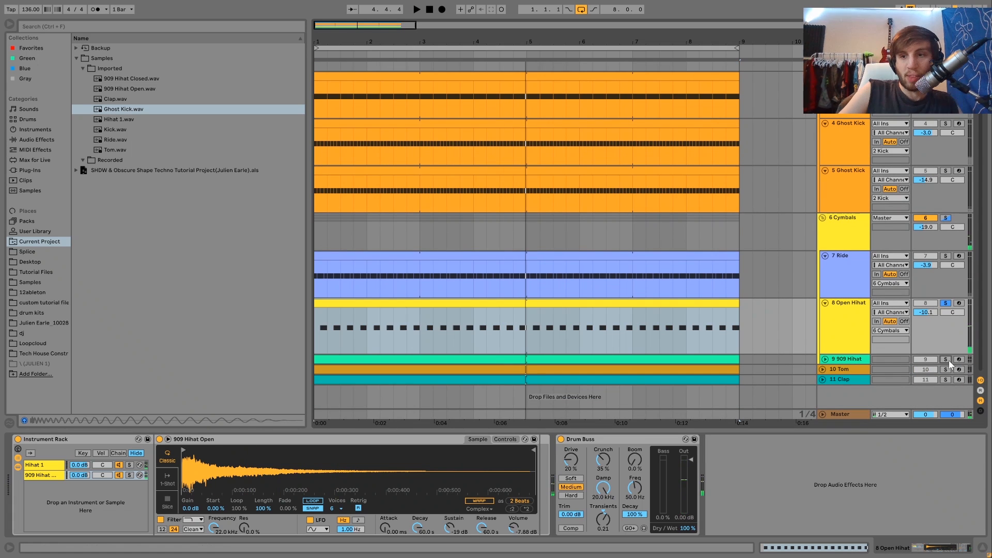
pyautogui.click(846, 359)
pyautogui.doubleClick(846, 359)
pyautogui.press('space')
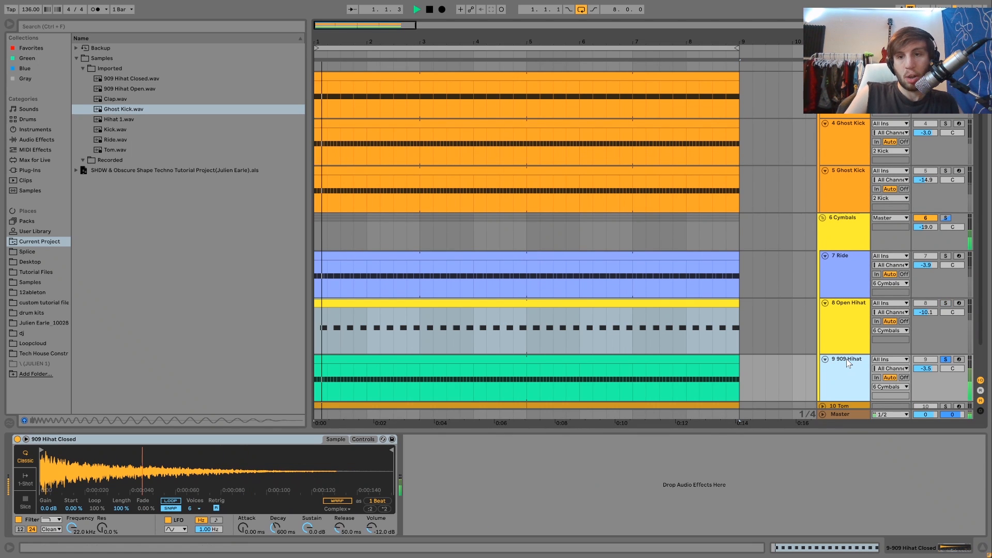
pyautogui.press('space')
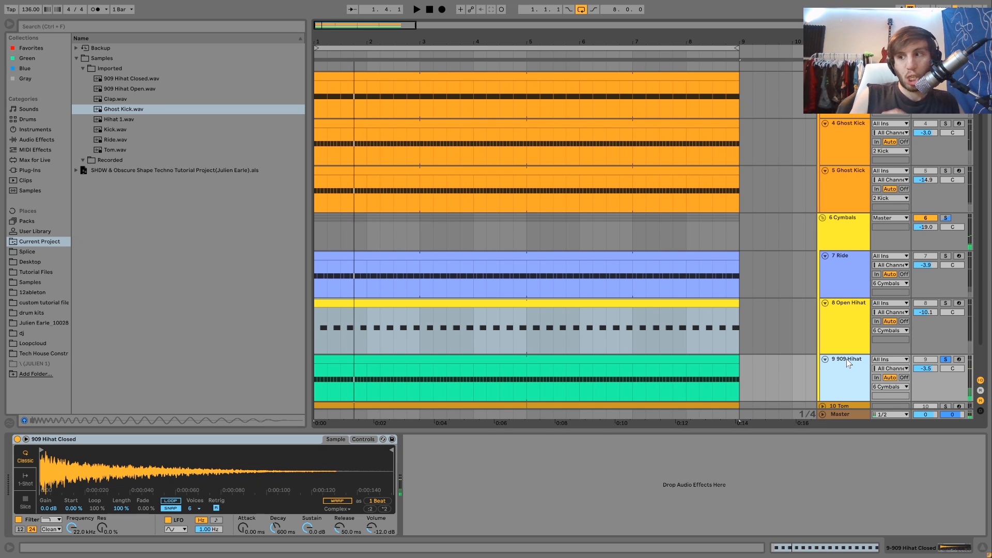
pyautogui.press('space')
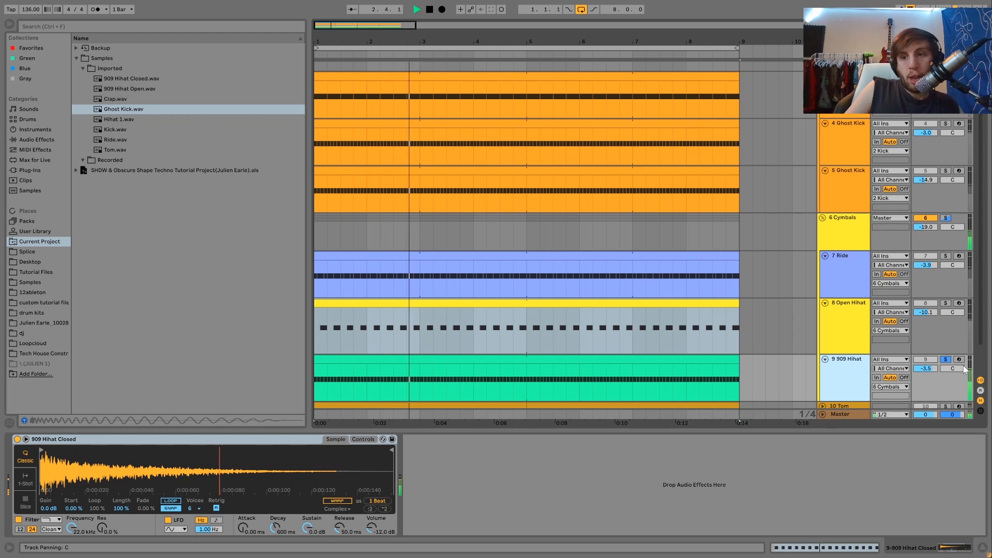
# - Unsolo the 909 Hihat and compare the full mix with that track muted and unmuted
pyautogui.click(944, 360)
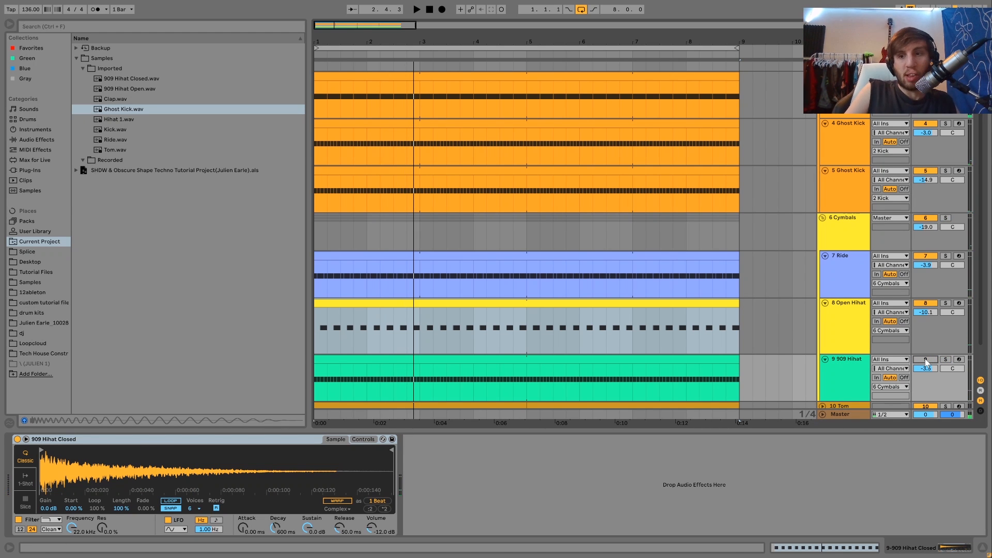
pyautogui.press('space')
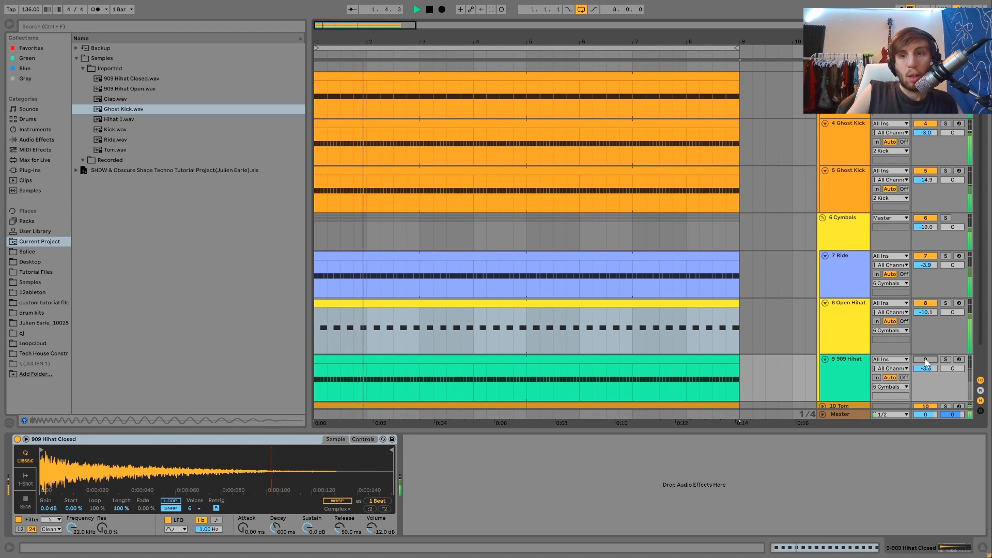
pyautogui.click(925, 361)
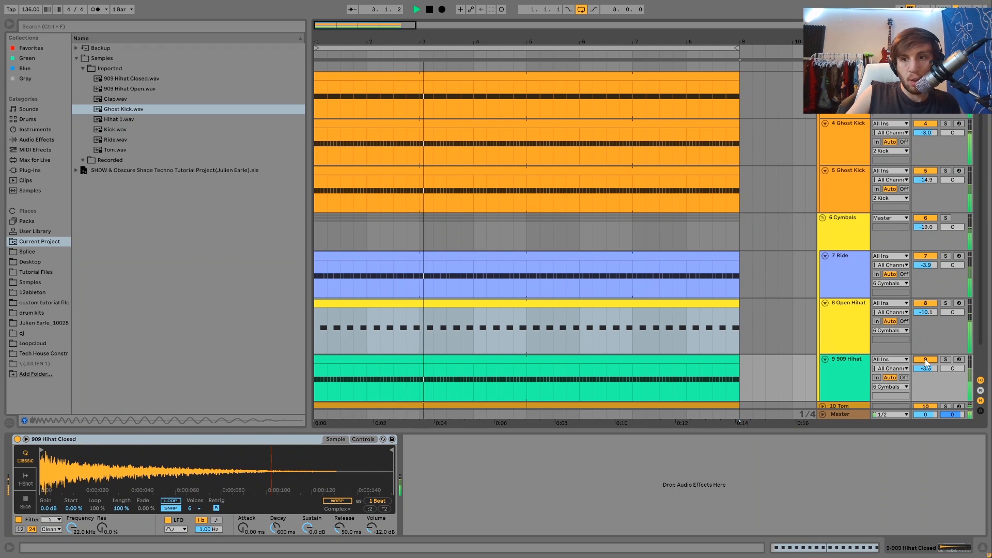
# - Stop playback, display the Cymbals group's effect chain, and play the group soloed
pyautogui.click(924, 368)
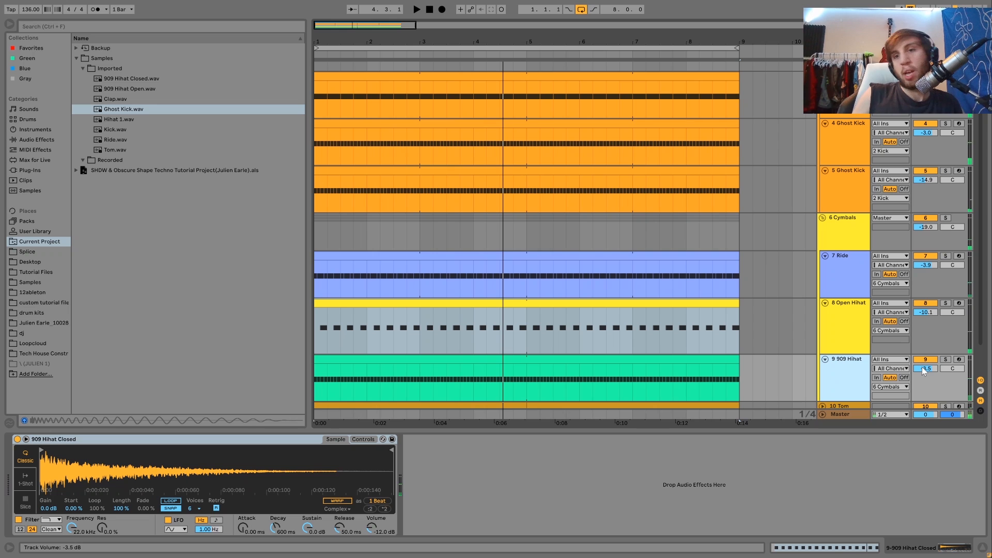
pyautogui.scroll(1, 879, 310)
pyautogui.click(846, 249)
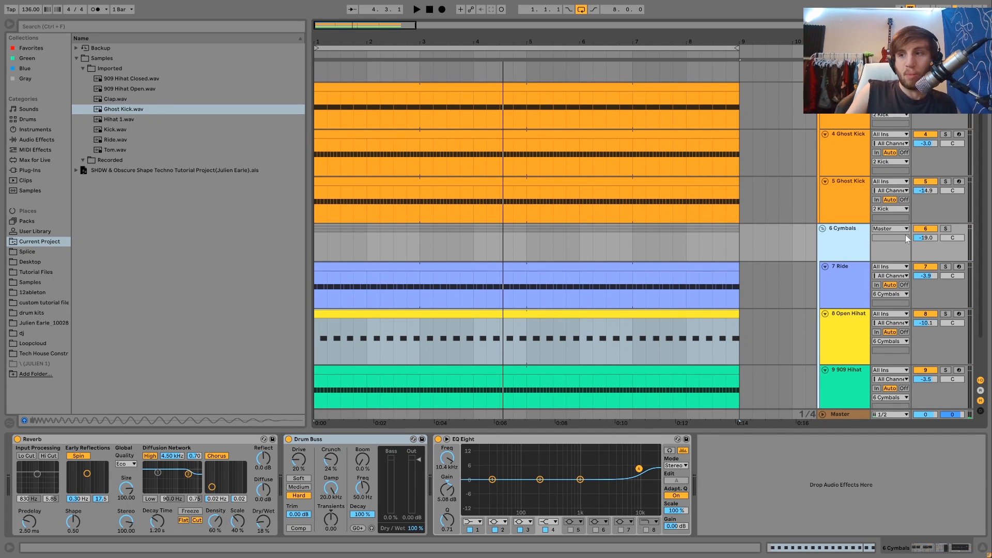
pyautogui.click(944, 229)
pyautogui.press('space')
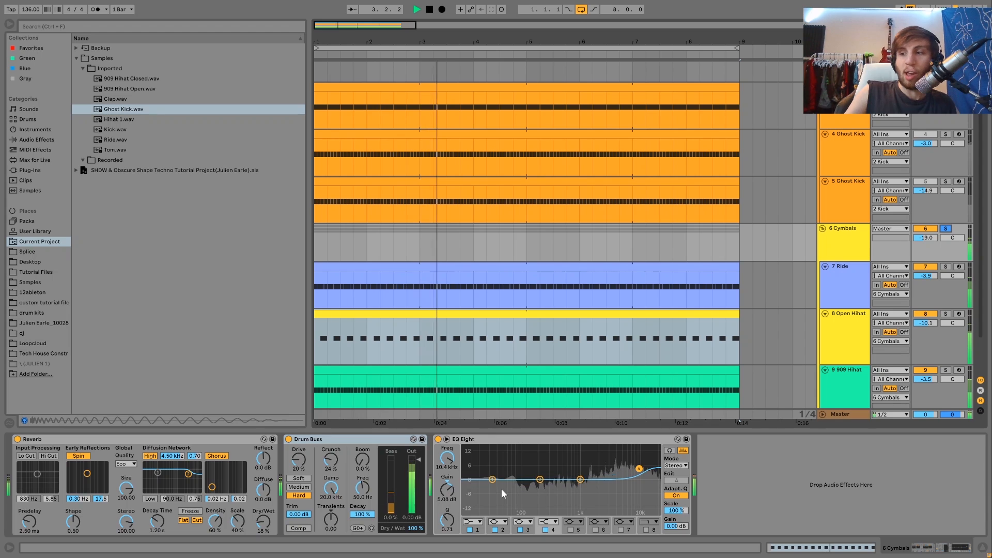
# - Compare the soloed Cymbals group with its Reverb, Drum Buss and EQ Eight all off and all on, and stop playback
pyautogui.click(435, 441)
pyautogui.click(439, 439)
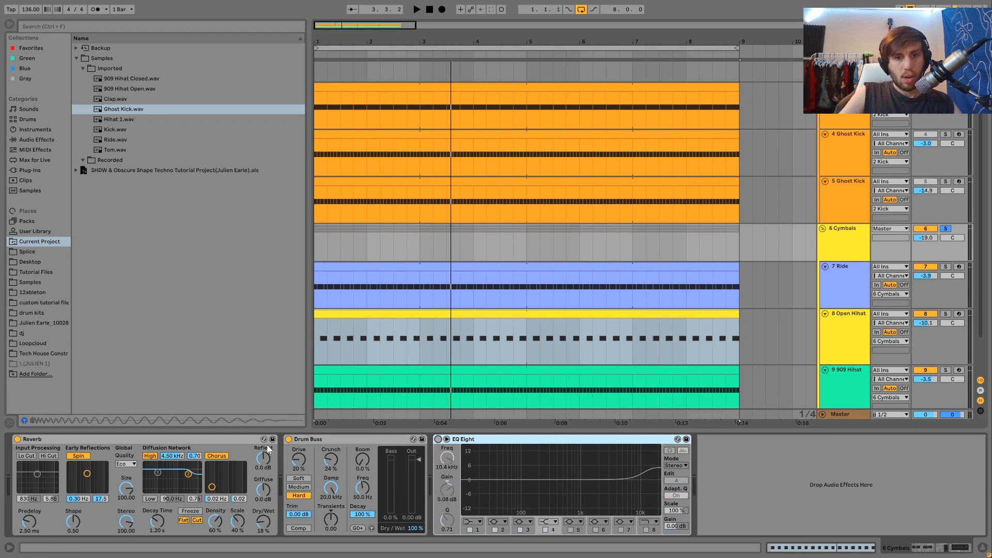
pyautogui.click(17, 440)
pyautogui.press('space')
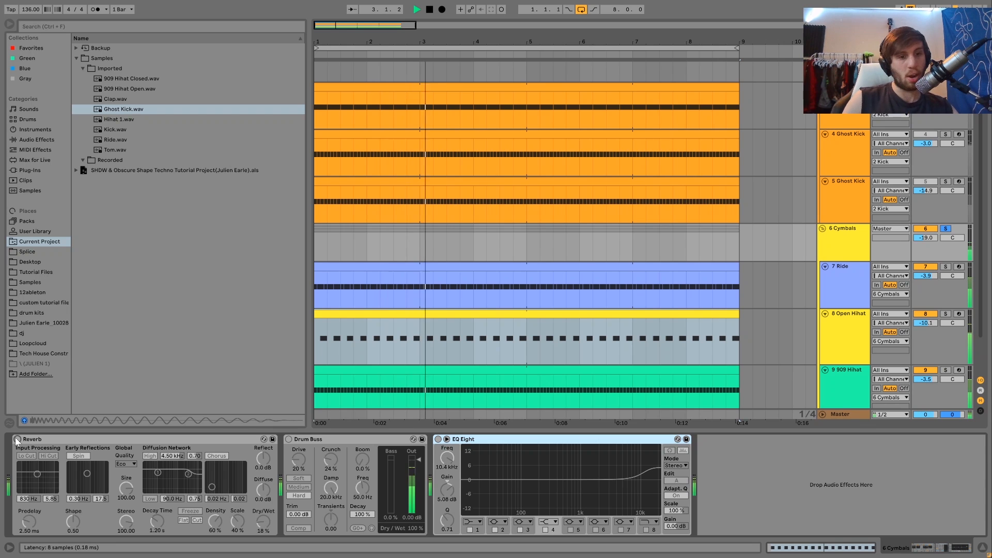
pyautogui.click(17, 440)
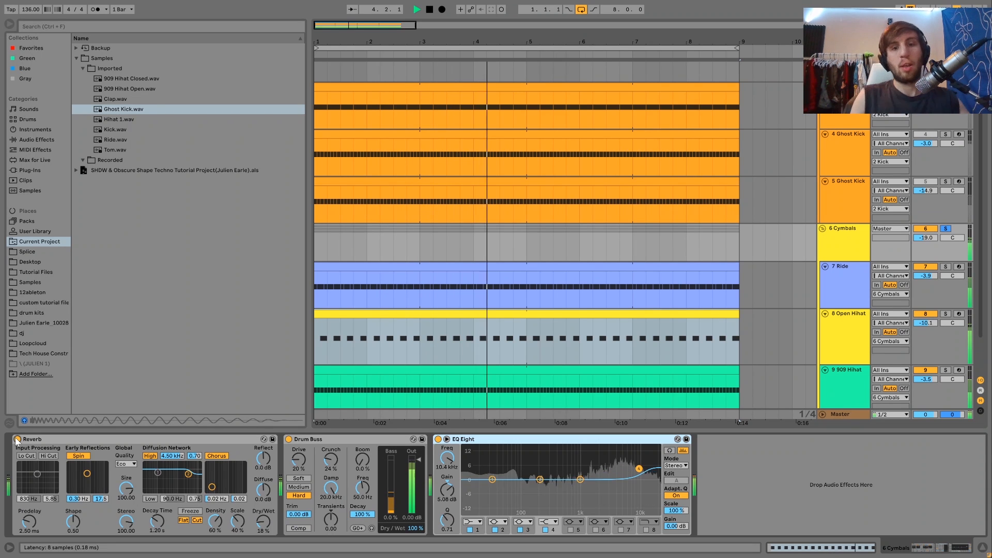
pyautogui.press('space')
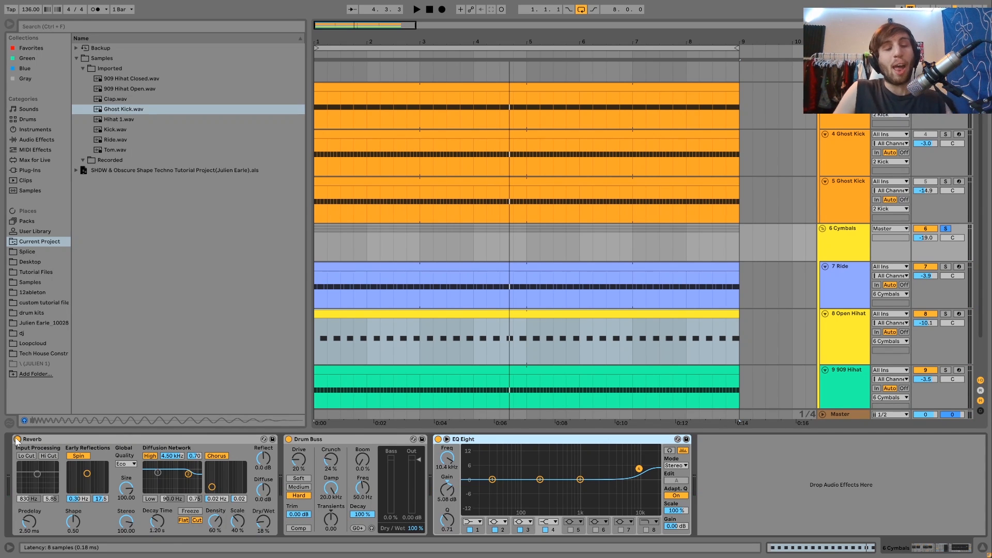
pyautogui.press('space')
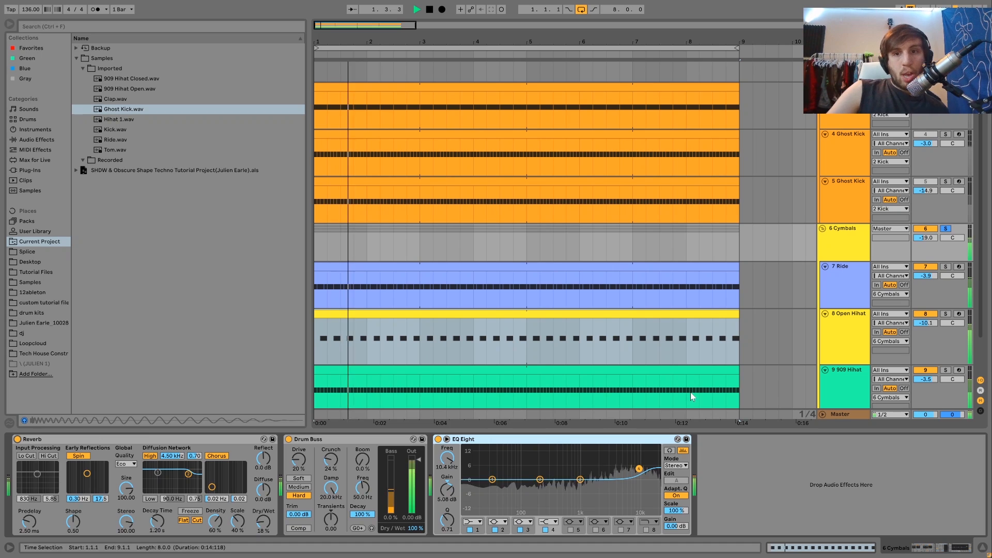
pyautogui.press('space')
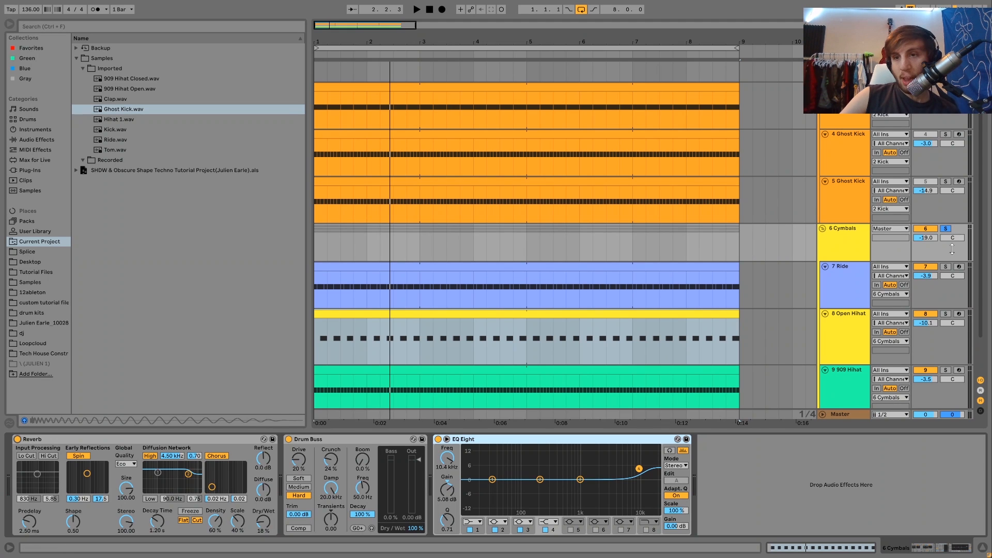
# - Play the full mix with the Cymbals group unsoloed, solo the group again to compare, and stop playback
pyautogui.click(947, 221)
pyautogui.click(946, 229)
pyautogui.press('space')
pyautogui.click(837, 242)
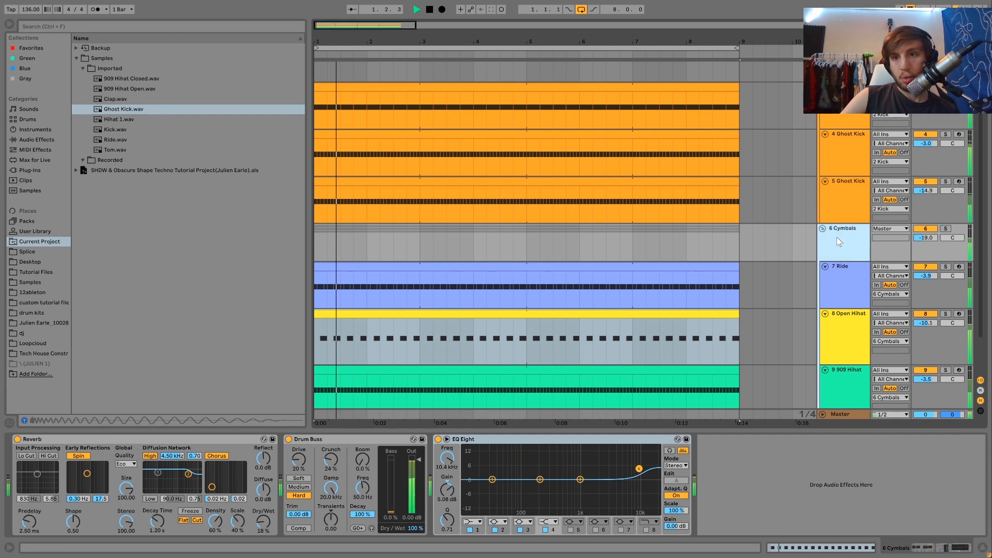
pyautogui.click(945, 229)
pyautogui.press('space')
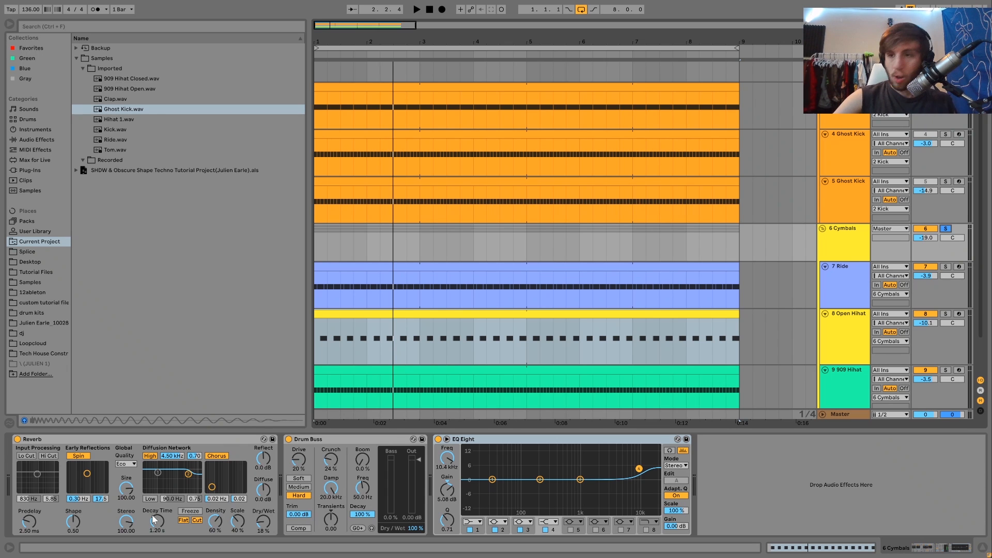
# - Play short passages of the soloed Cymbals group to hear how its Reverb sounds
pyautogui.press('space')
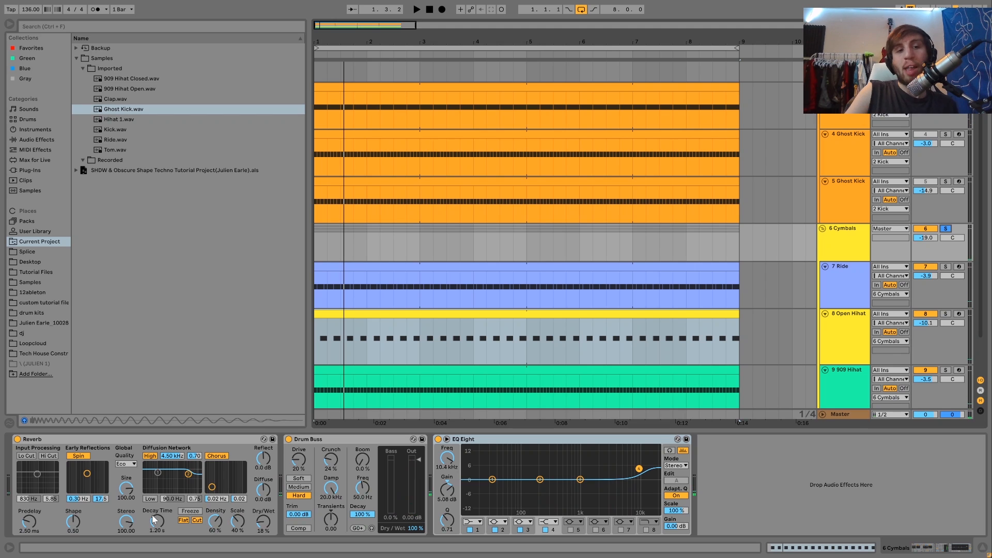
pyautogui.press('space')
pyautogui.press('space')
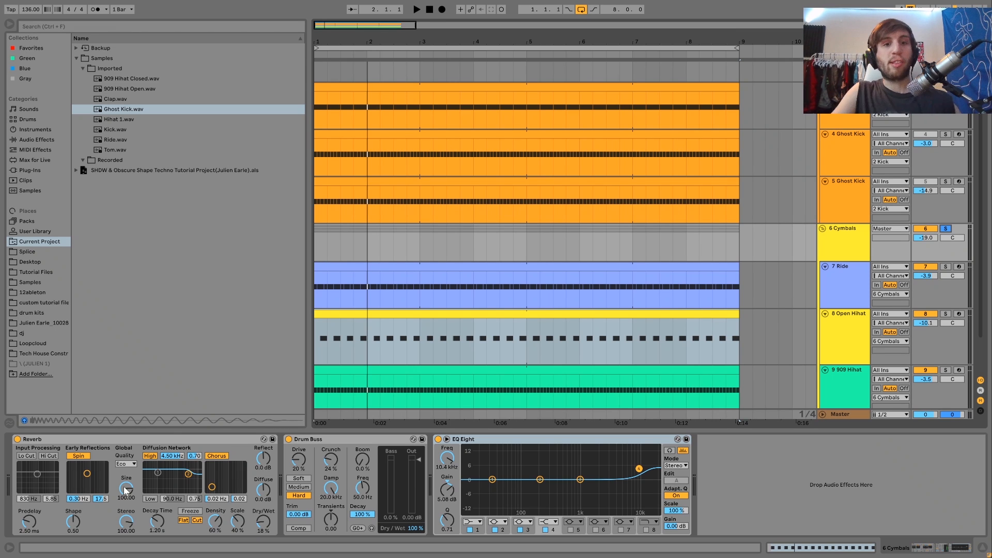
pyautogui.press('space')
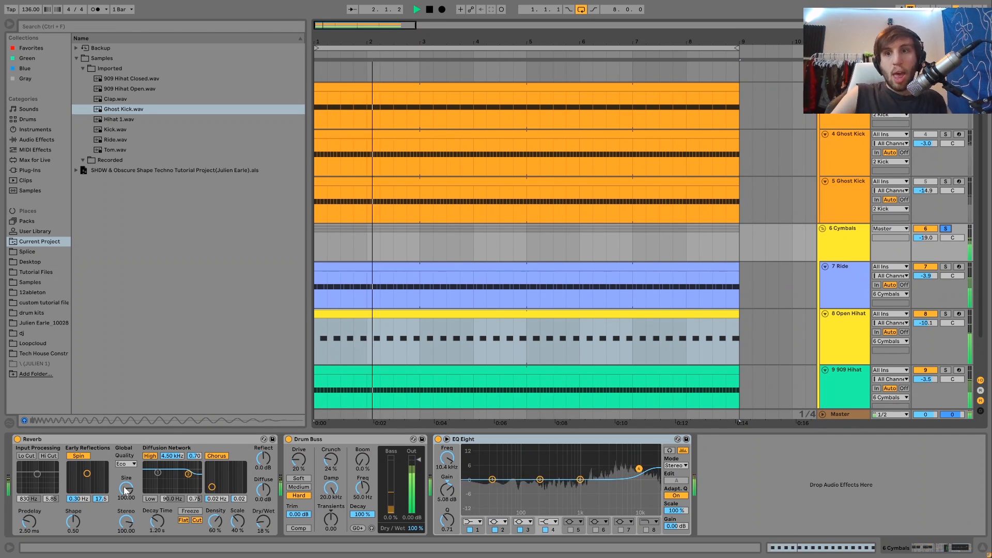
pyautogui.press('space')
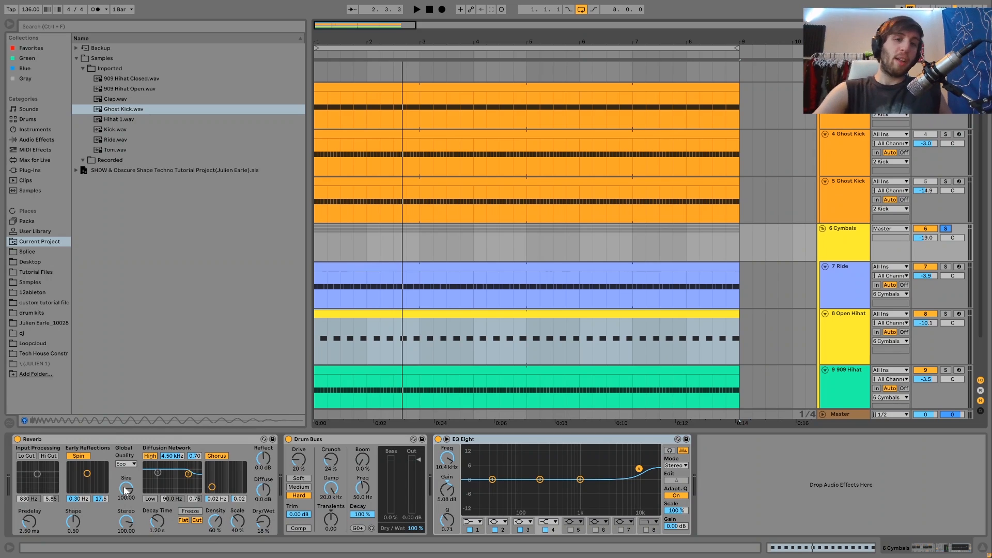
pyautogui.press('space')
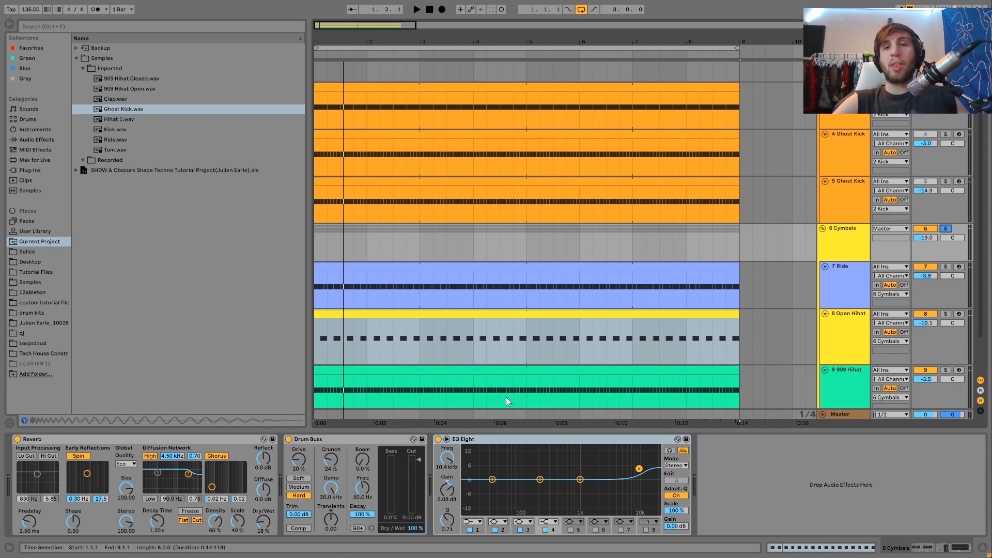
# - Compare the Cymbals group during playback with its Drum Buss off and on, and replay it with the effect active
pyautogui.scroll(5, 929, 299)
pyautogui.scroll(-6, 856, 200)
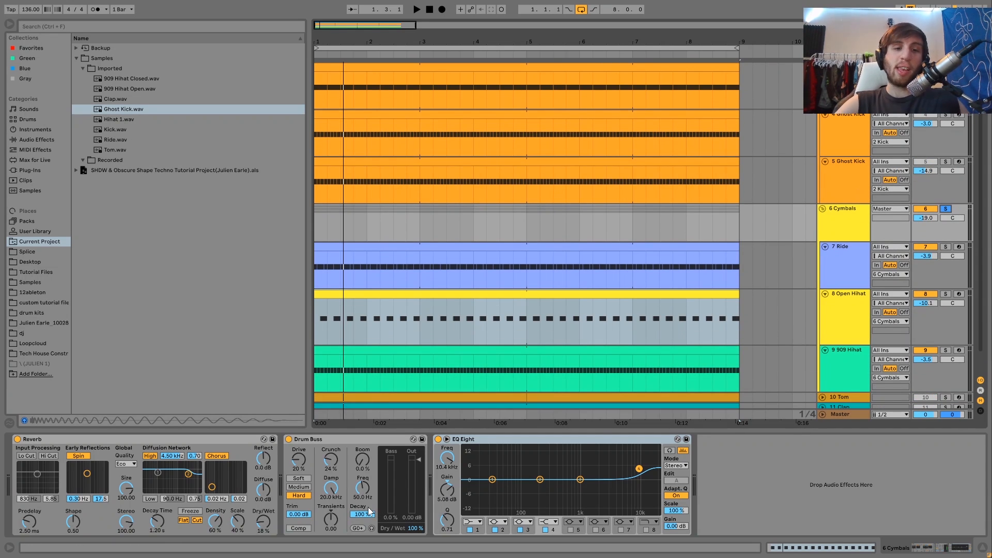
pyautogui.press('space')
pyautogui.click(289, 439)
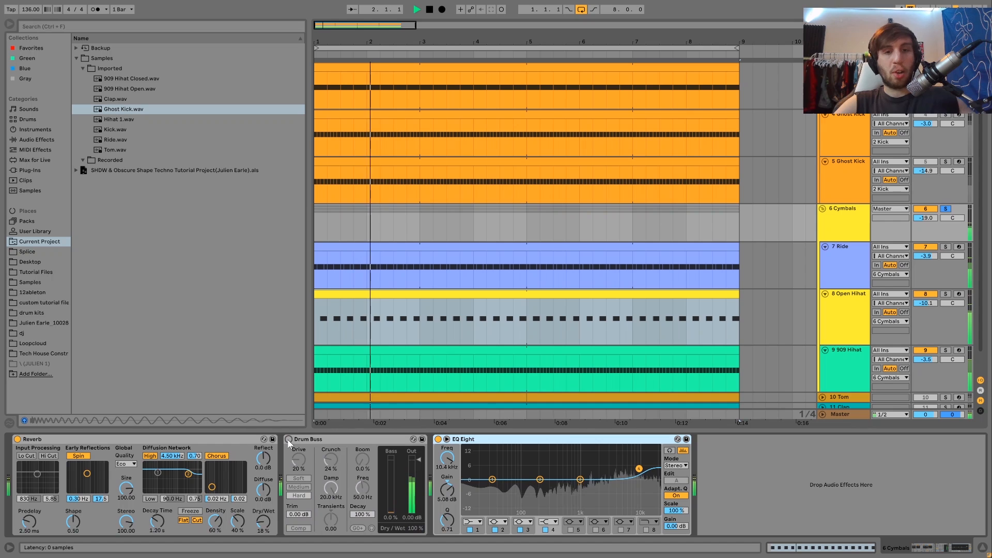
pyautogui.click(288, 439)
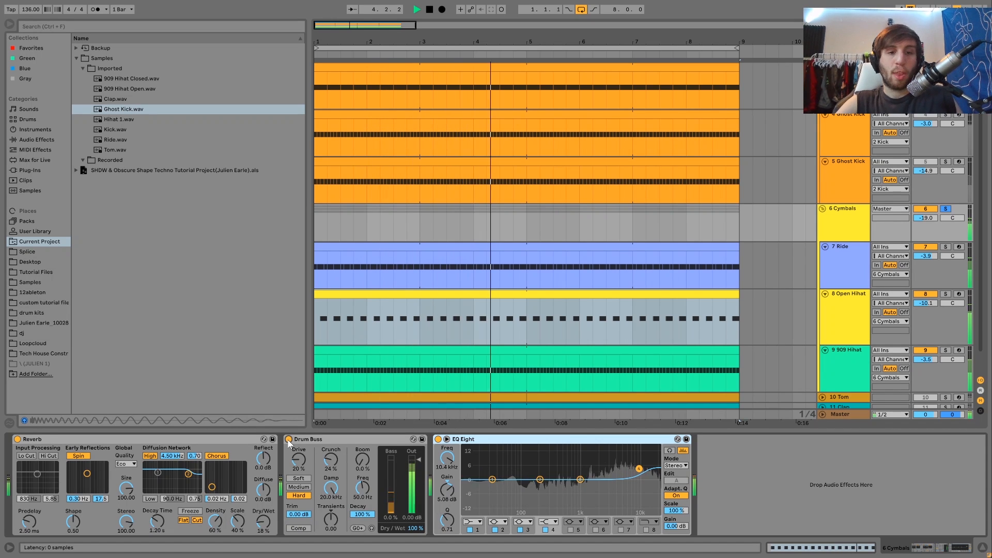
pyautogui.press('space')
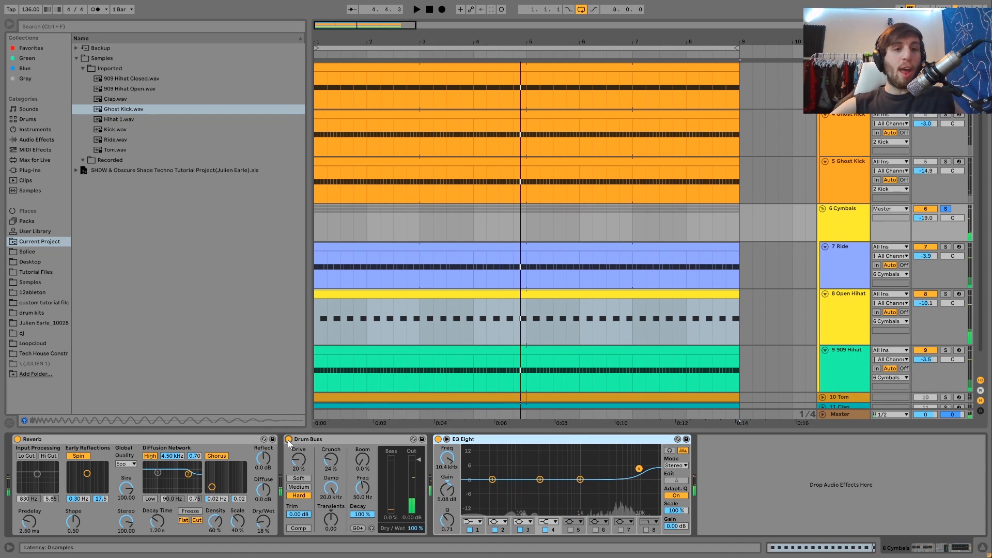
pyautogui.press('space')
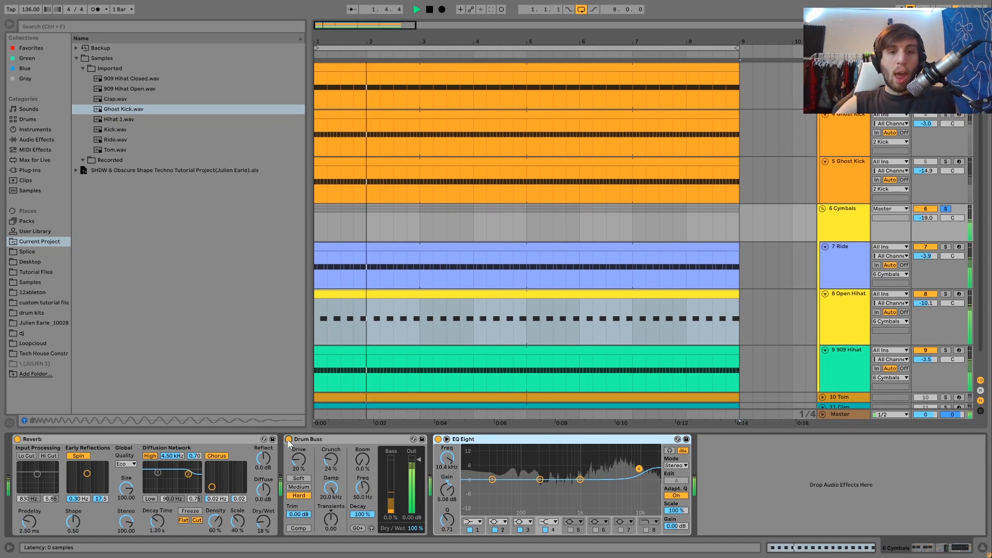
pyautogui.press('space')
# - During playback, make band 1 of the Cymbals group's EQ Eight a low cut at 177 Hz, and stop playback
pyautogui.press('space')
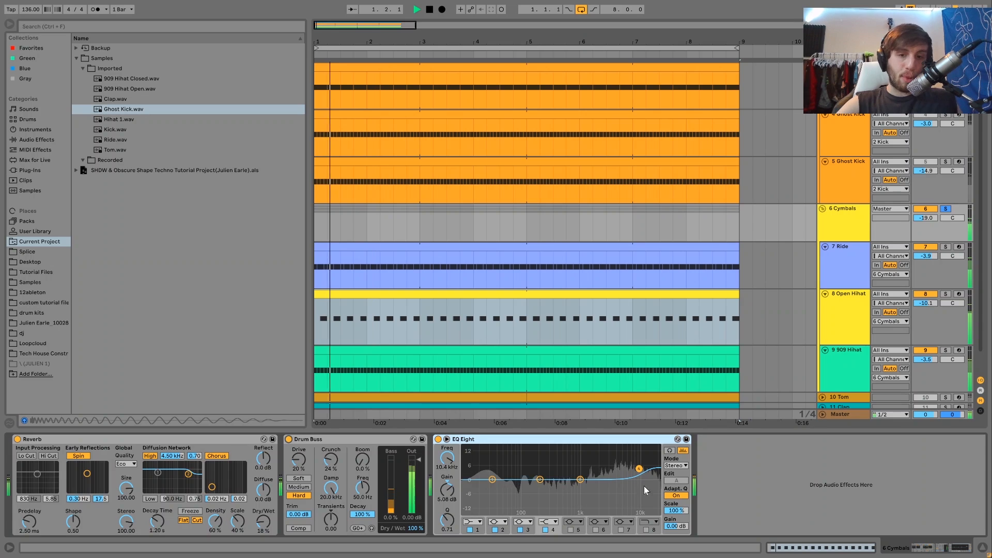
pyautogui.click(491, 480)
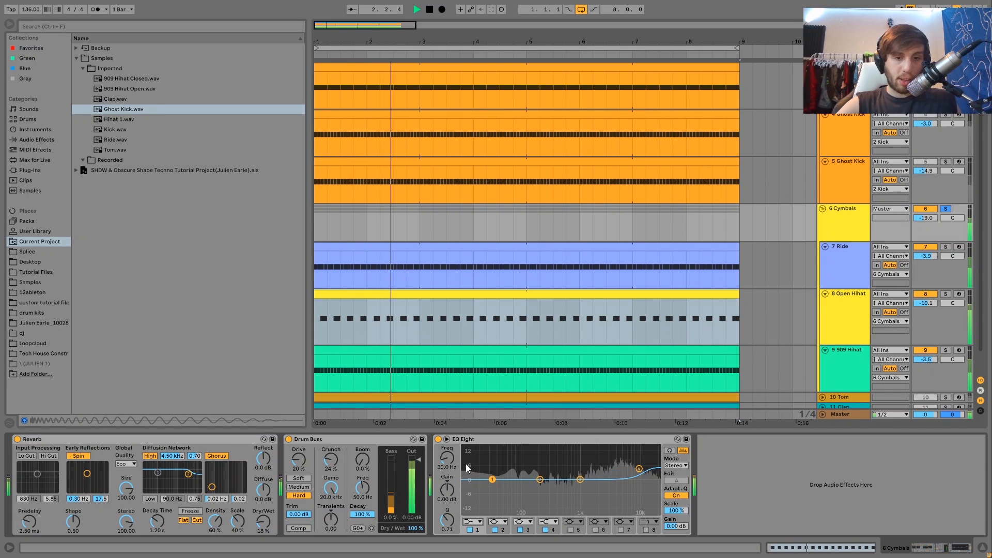
pyautogui.click(466, 468)
pyautogui.moveTo(447, 458); pyautogui.dragTo(447, 436)
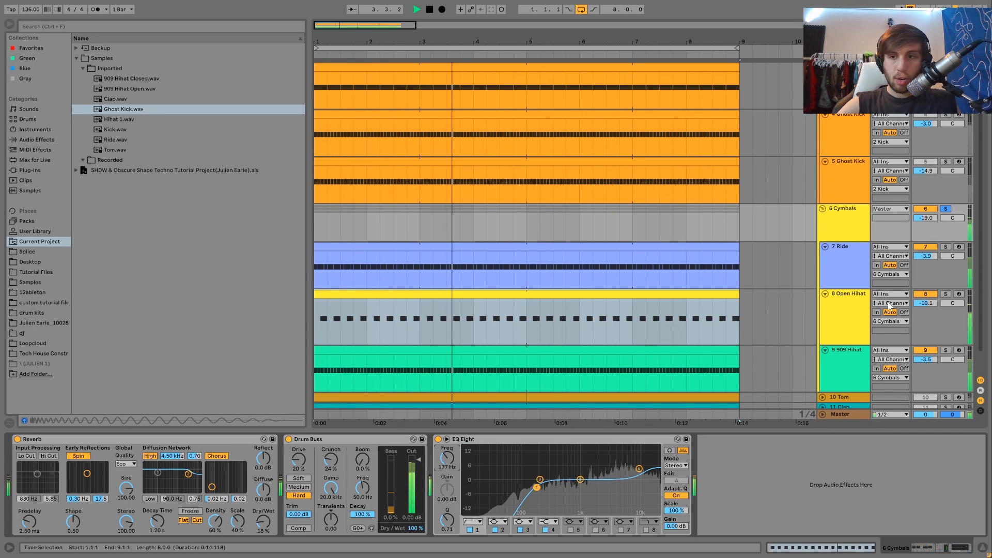
pyautogui.click(954, 303)
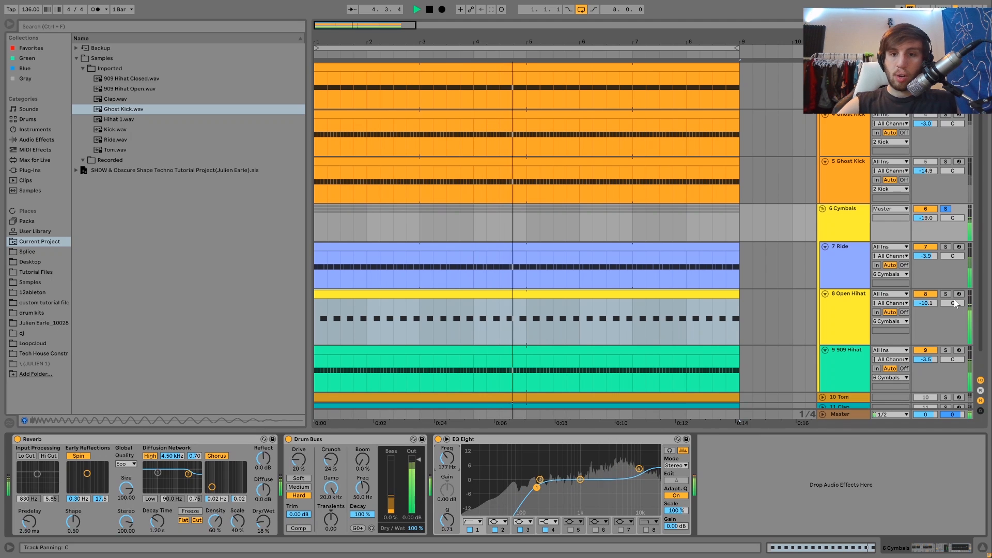
pyautogui.click(843, 215)
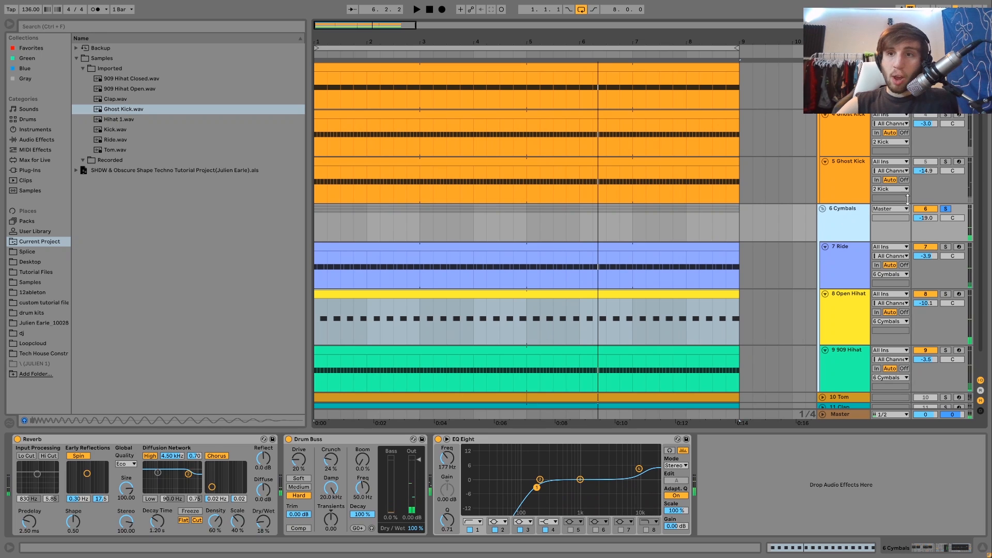
# - Fold the Cymbals group, unfold the Tom track, and play the Tom soloed together with the Kick group
pyautogui.click(823, 209)
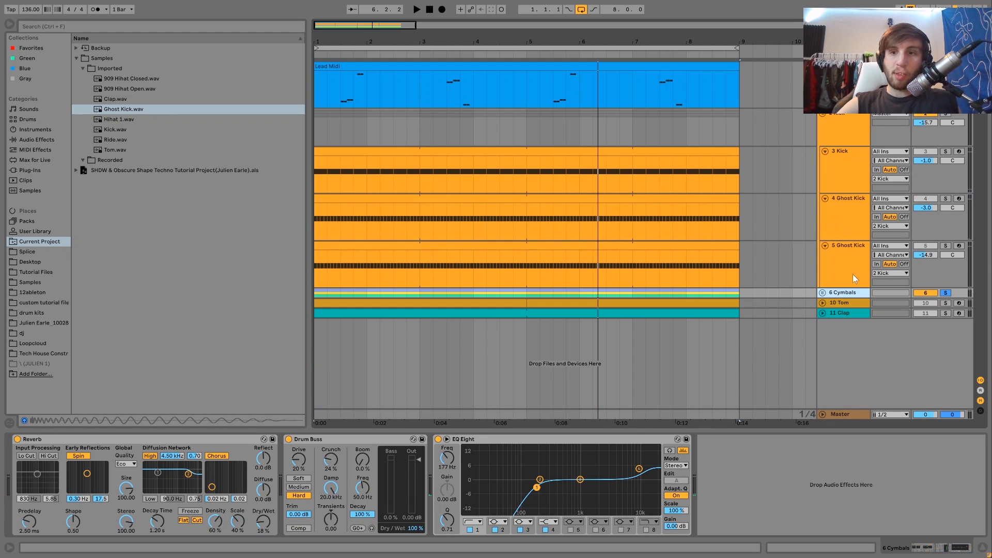
pyautogui.click(847, 301)
pyautogui.click(822, 303)
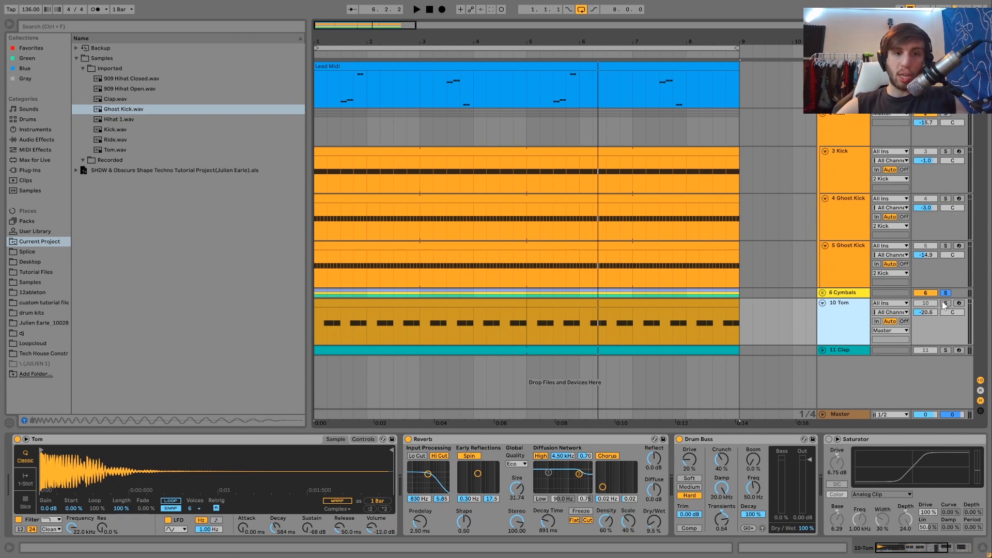
pyautogui.click(944, 303)
pyautogui.press('space')
pyautogui.keyDown('ctrl'); pyautogui.click(945, 115); pyautogui.keyUp('ctrl')
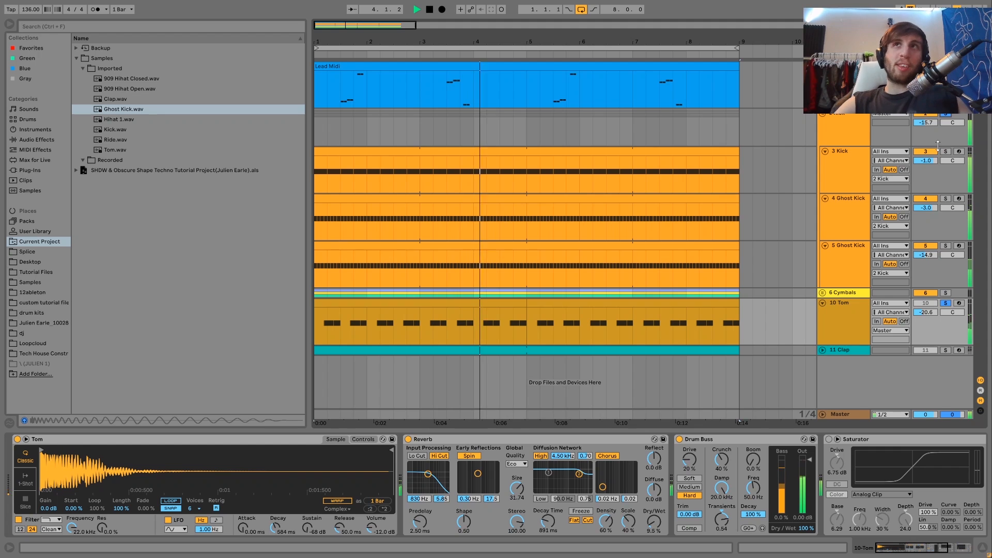
# - Clear the solos and play the full mix from the start to hear the Tom in context
pyautogui.click(947, 303)
pyautogui.press('space')
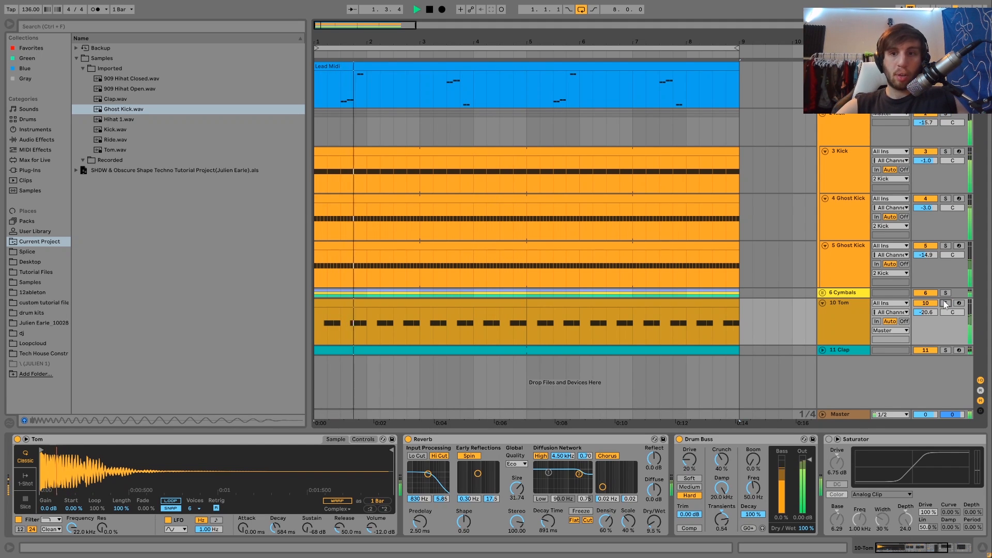
pyautogui.press('space')
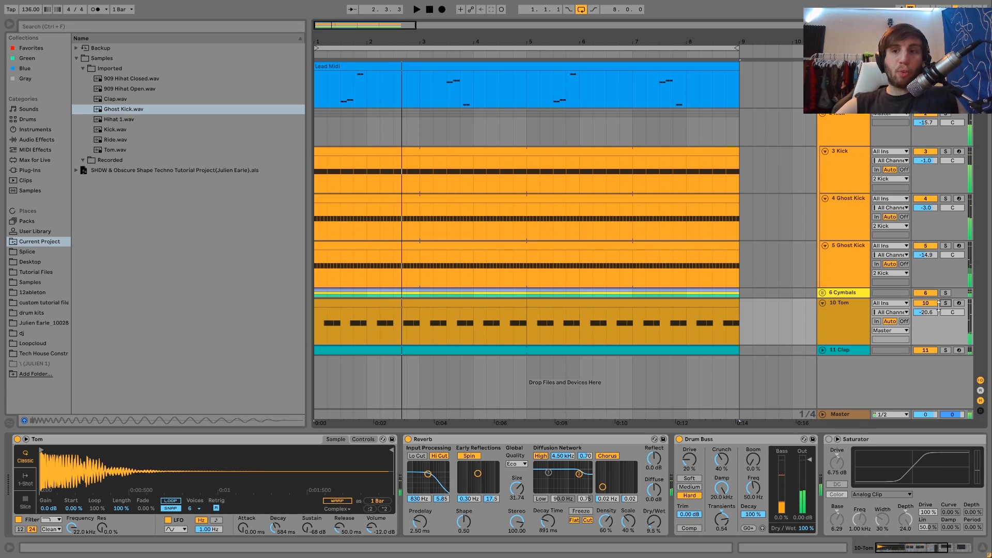
pyautogui.press('space')
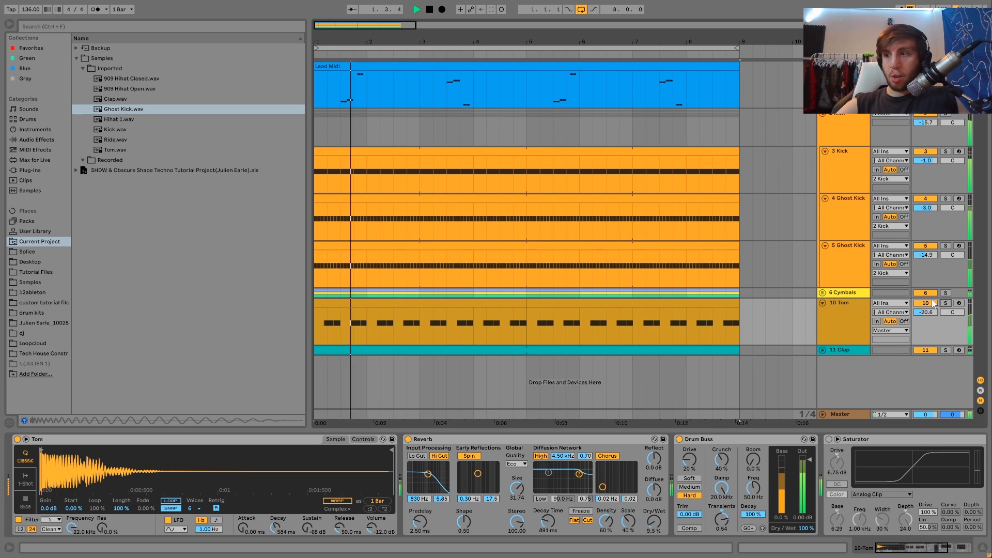
# - Solo the Tom track, stop playback, and select Tom.wav among the imported samples
pyautogui.click(840, 317)
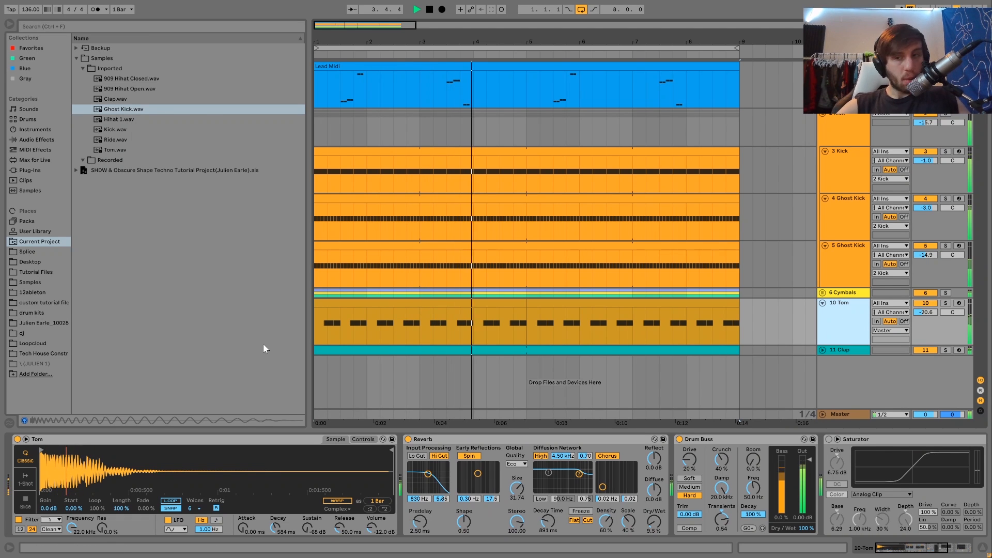
pyautogui.click(945, 293)
pyautogui.click(945, 293)
pyautogui.click(945, 303)
pyautogui.press('space')
pyautogui.click(849, 312)
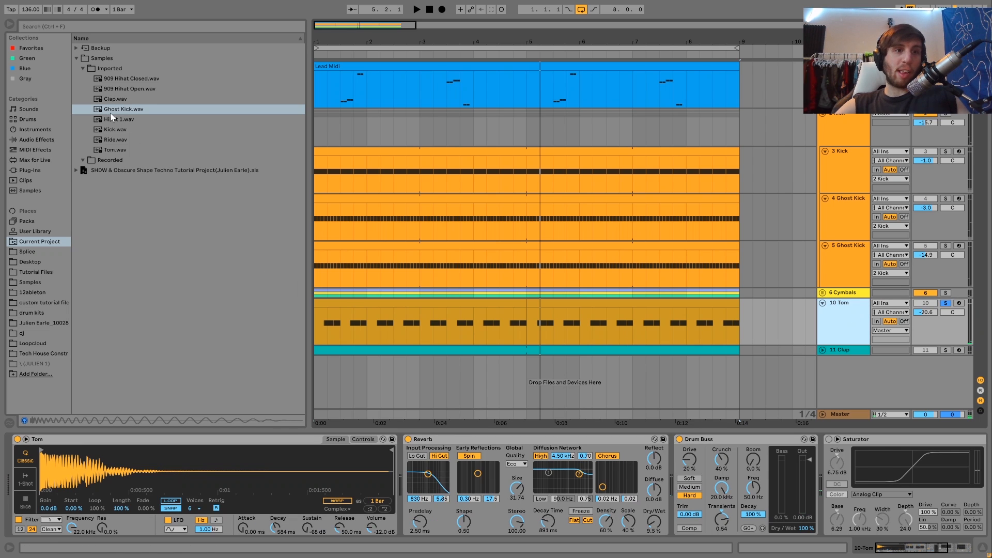
pyautogui.click(115, 150)
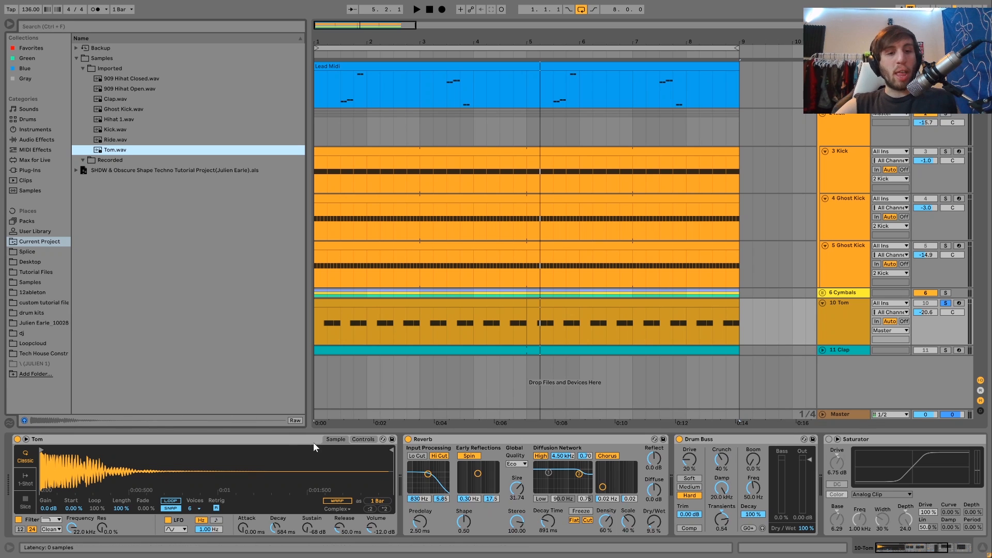
# - Show the Tom Simpler's controls, play the soloed Tom, and bring the rest of its device chain into view
pyautogui.click(362, 440)
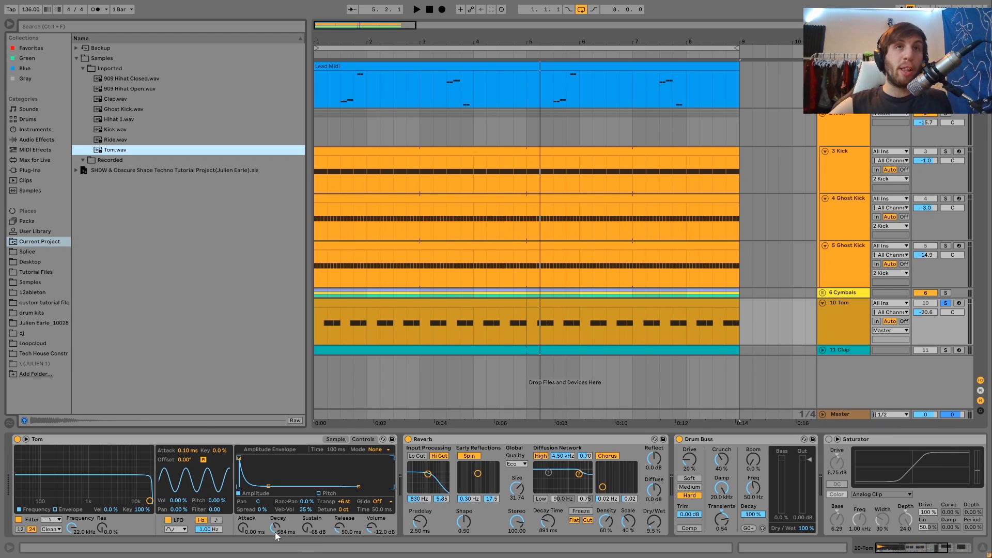
pyautogui.press('space')
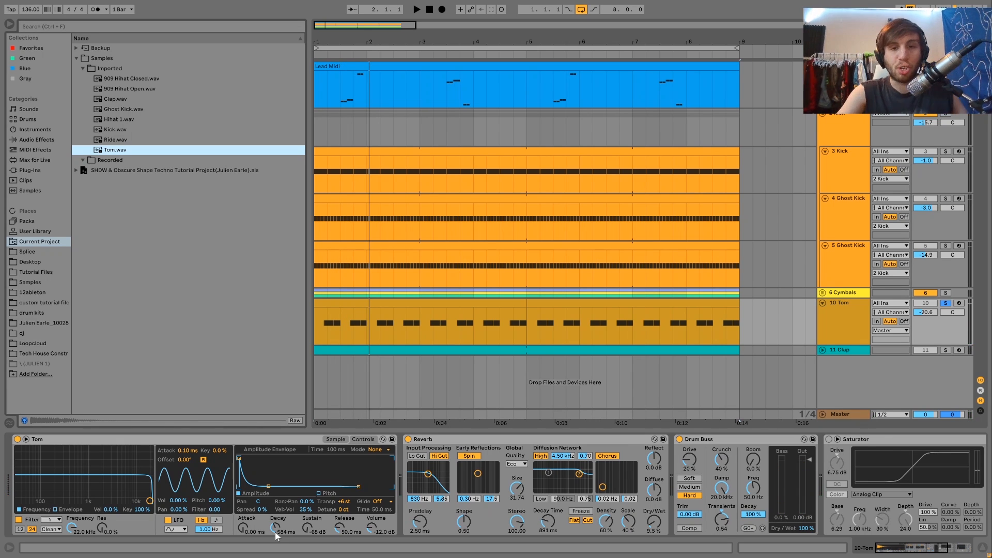
pyautogui.press('space')
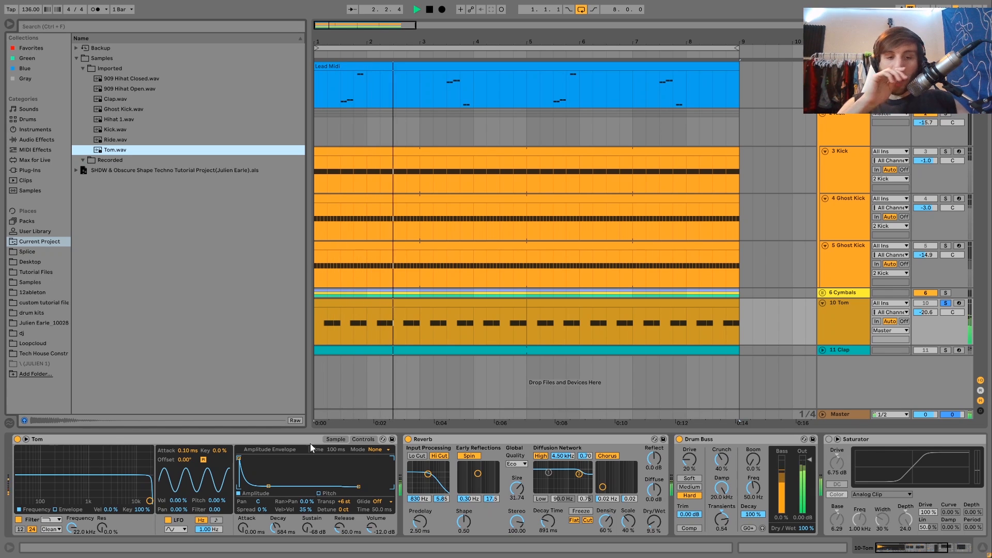
pyautogui.hscroll(5, 328, 454)
pyautogui.hscroll(2, 328, 457)
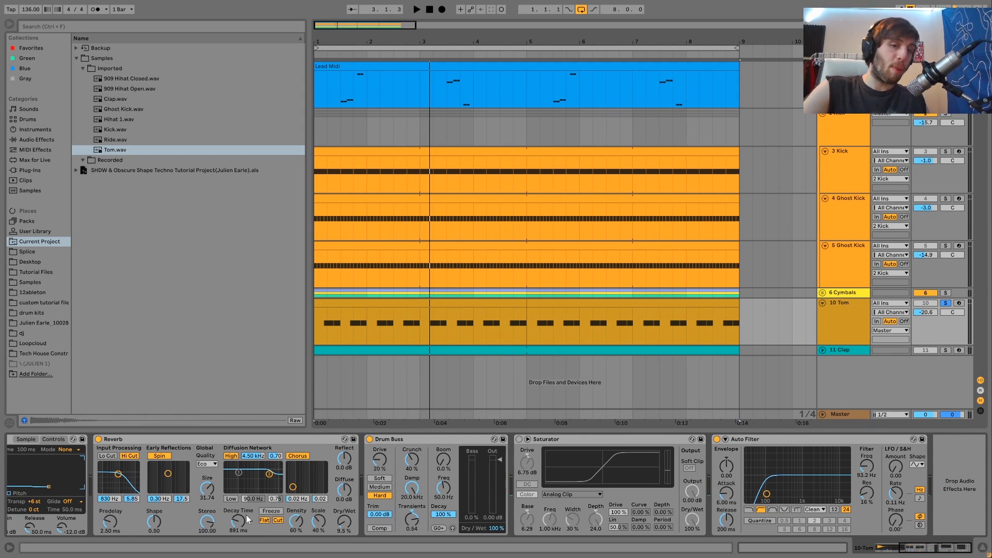
# - Remove the Saturator from the Tom track and play the soloed Tom from the start
pyautogui.click(566, 440)
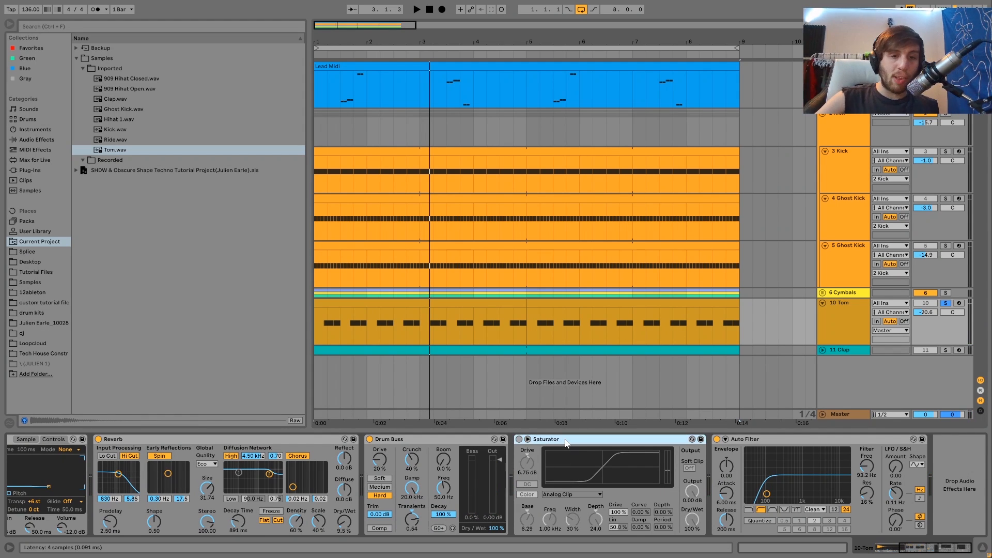
pyautogui.press('Delete')
pyautogui.press('space')
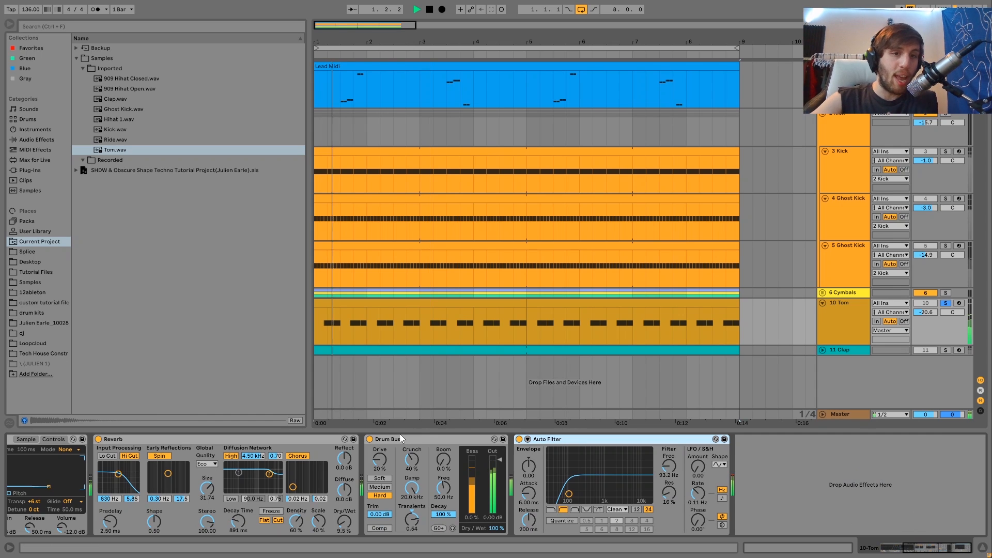
# - Compare the soloed Tom with its Drum Buss switched off and back on, and stop playback
pyautogui.click(370, 440)
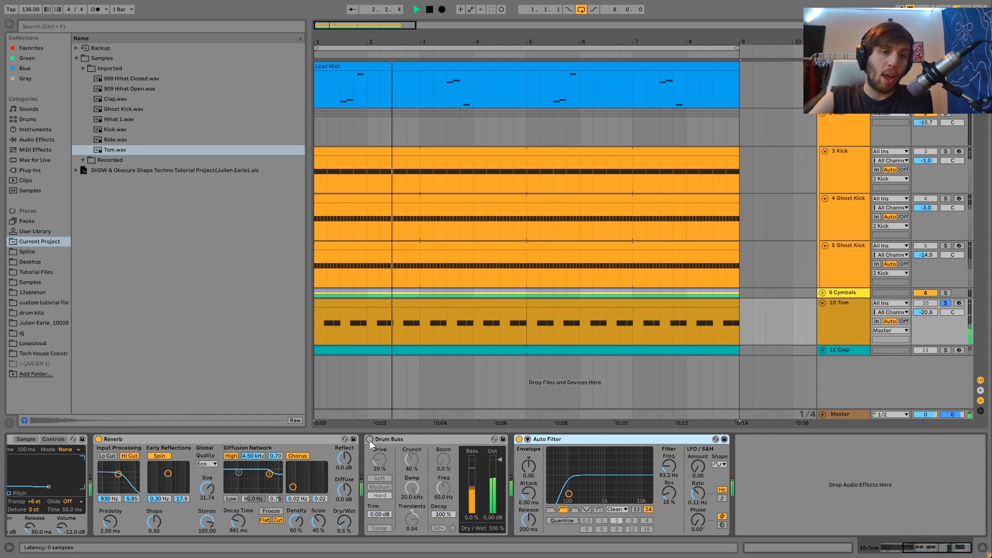
pyautogui.click(370, 439)
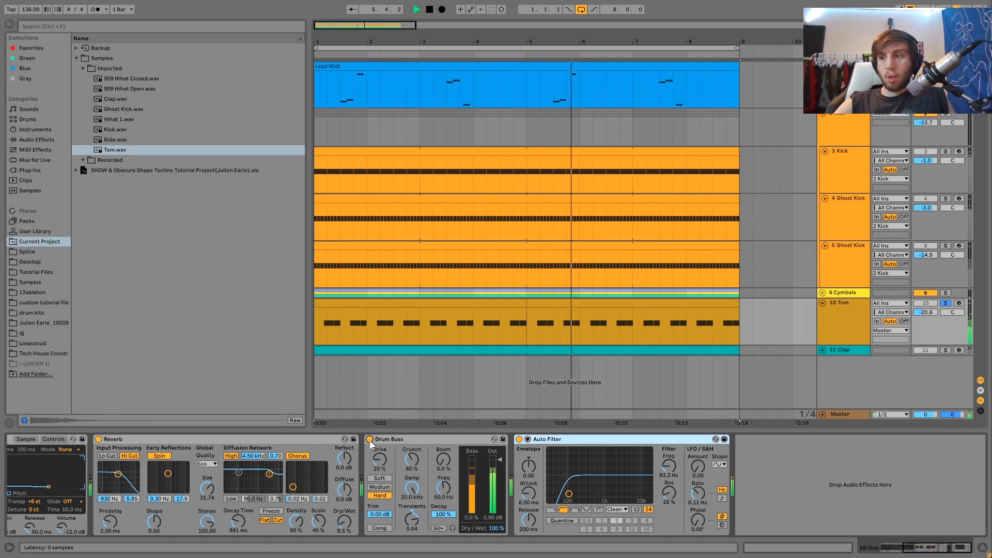
pyautogui.press('space')
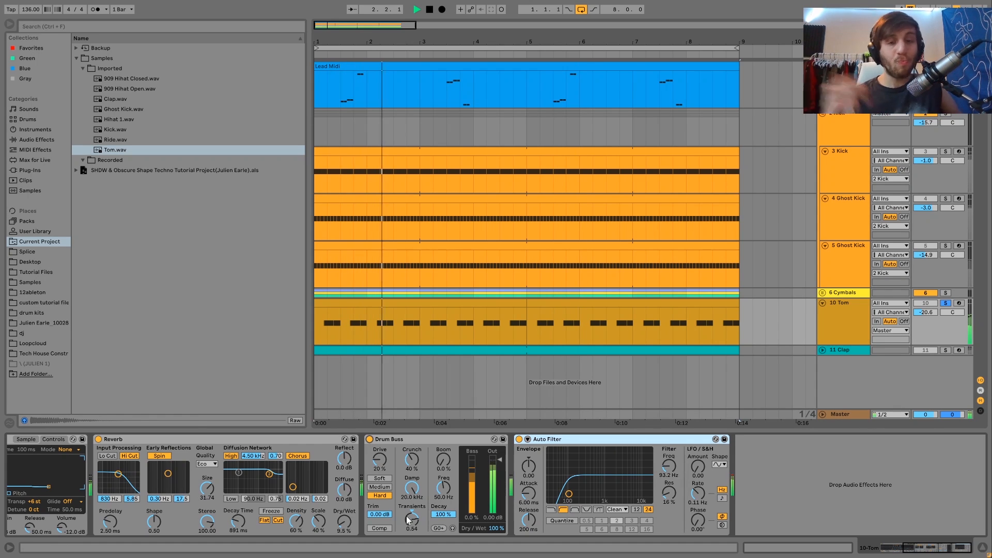
pyautogui.press('space')
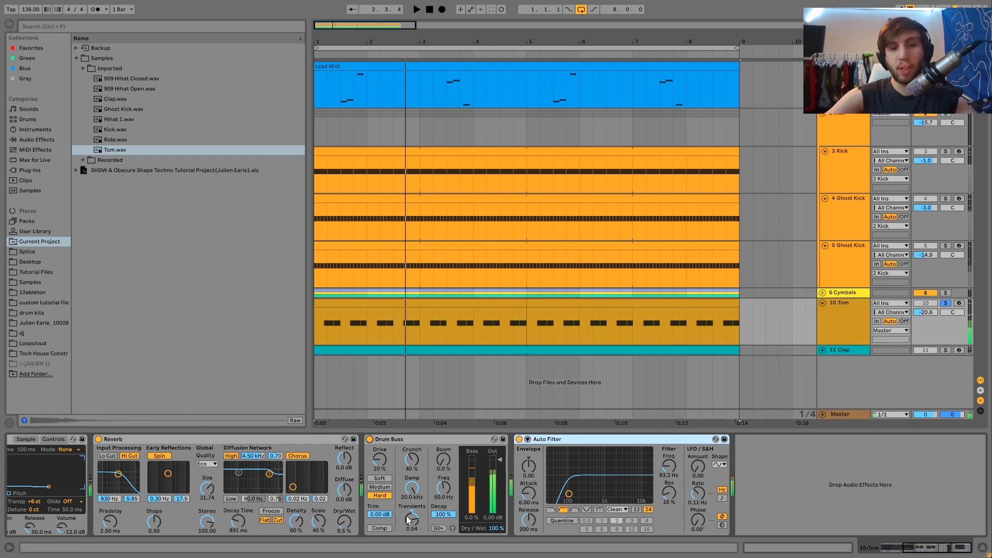
# - Clear the Tom's solo to play the full mix, and unfold the Clap track
pyautogui.click(945, 304)
pyautogui.press('space')
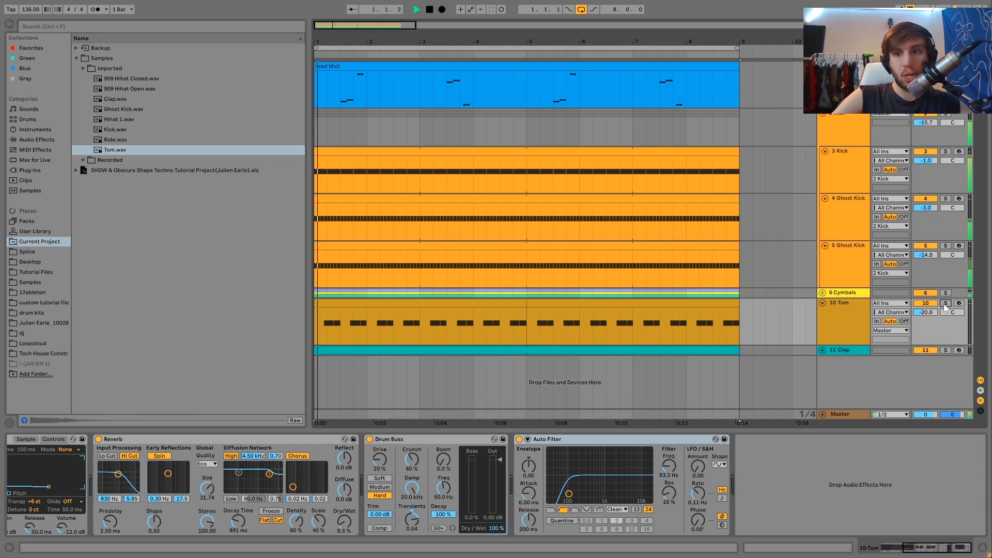
pyautogui.click(827, 351)
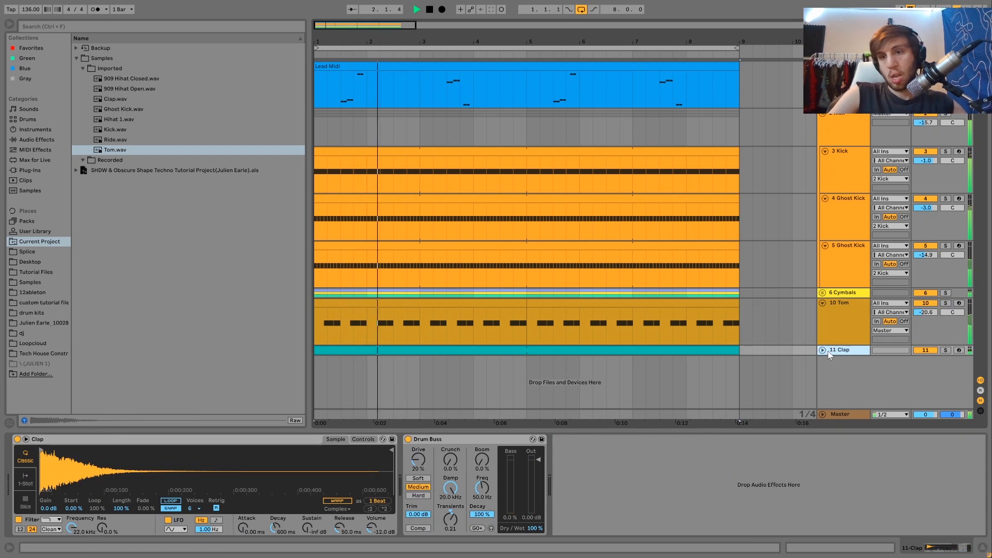
pyautogui.click(822, 350)
pyautogui.press('space')
# - Play the Clap track soloed, and select Clap.wav among the imported samples
pyautogui.click(946, 350)
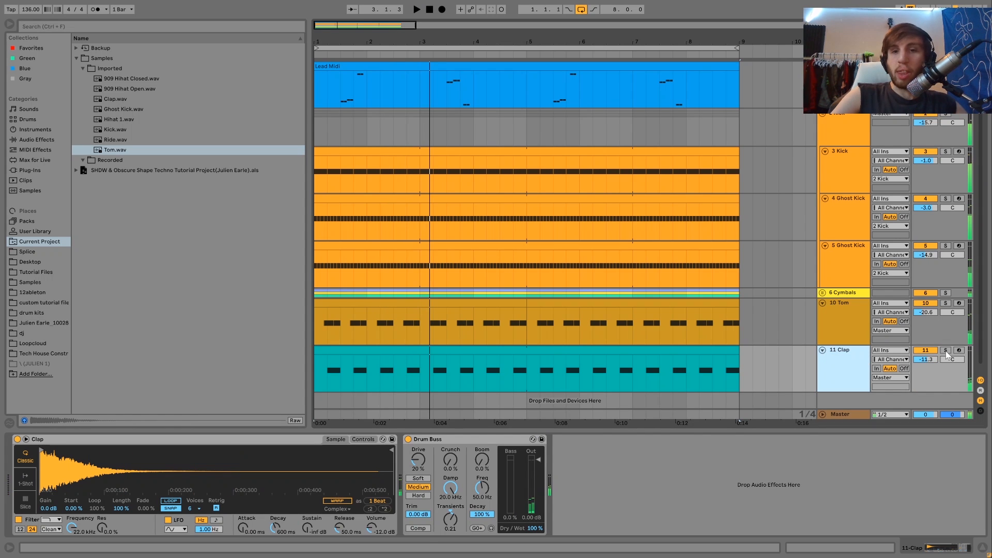
pyautogui.press('space')
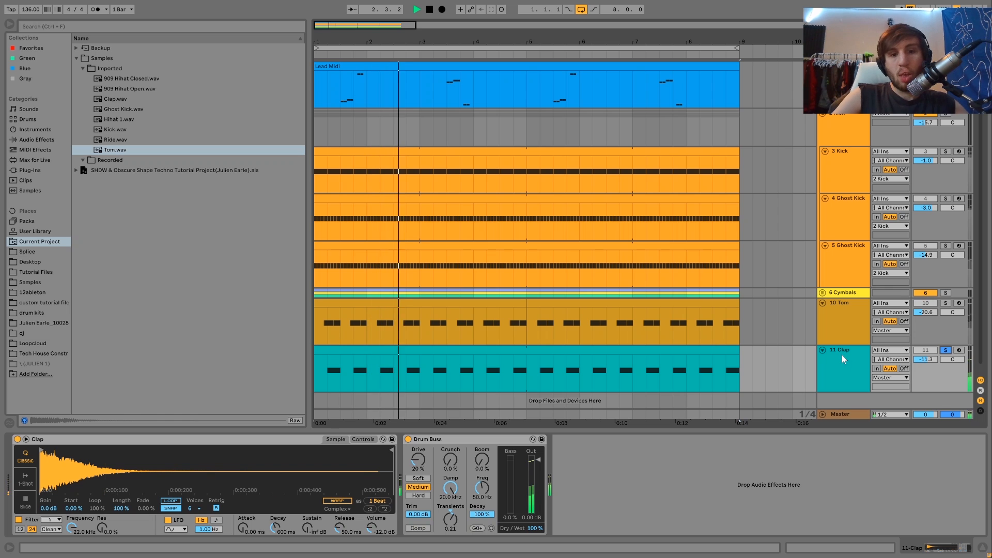
pyautogui.press('space')
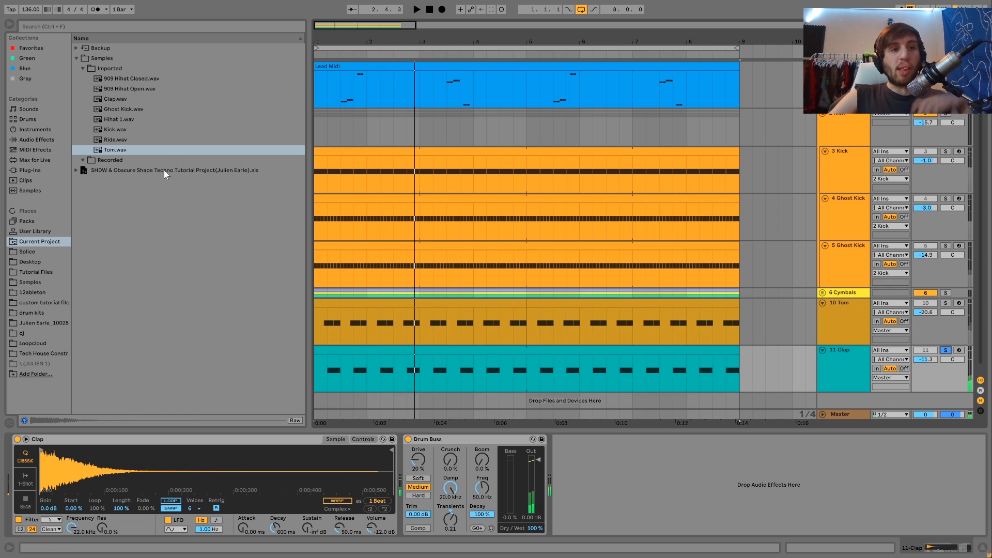
pyautogui.click(119, 99)
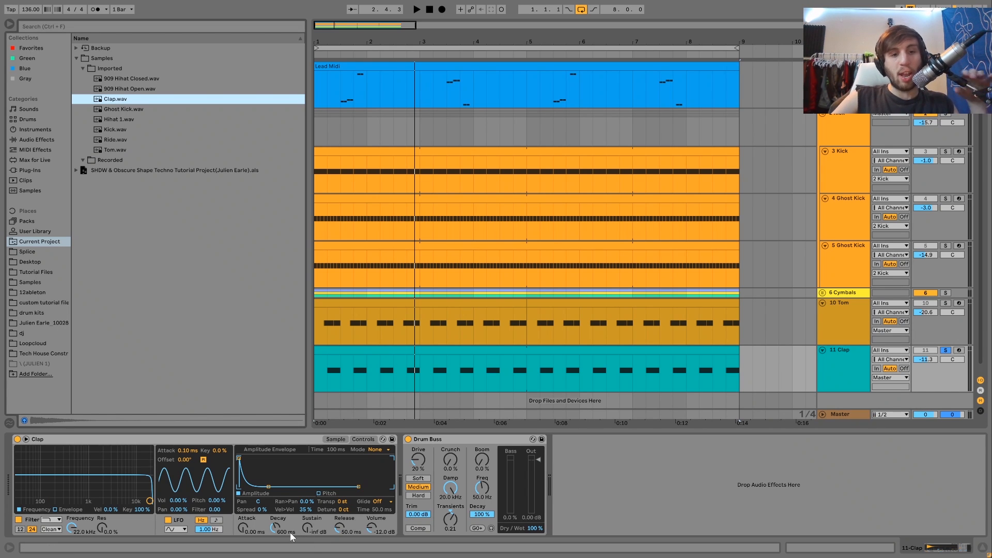
pyautogui.press('space')
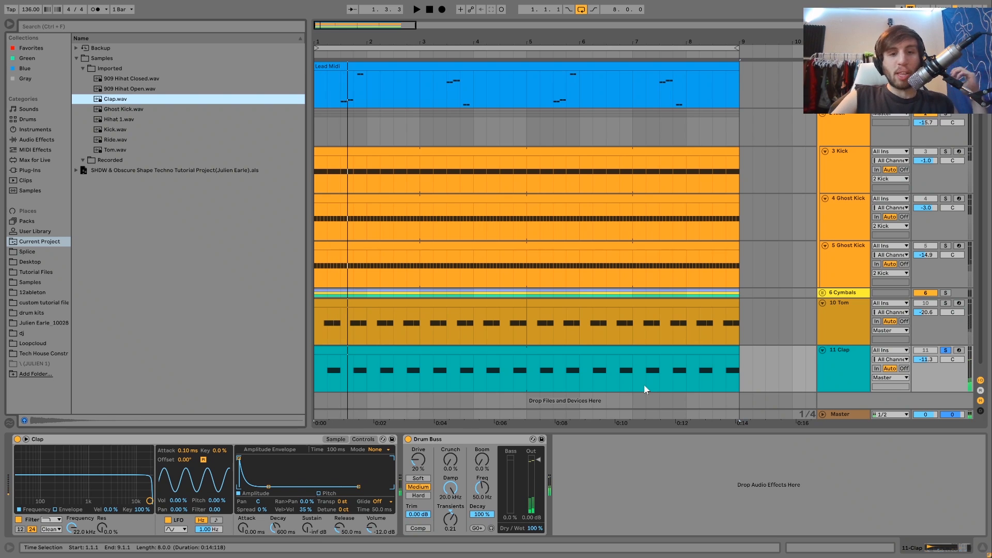
# - Clear the Clap's solo and play the full mix from the start to hear the Clap in context
pyautogui.click(946, 350)
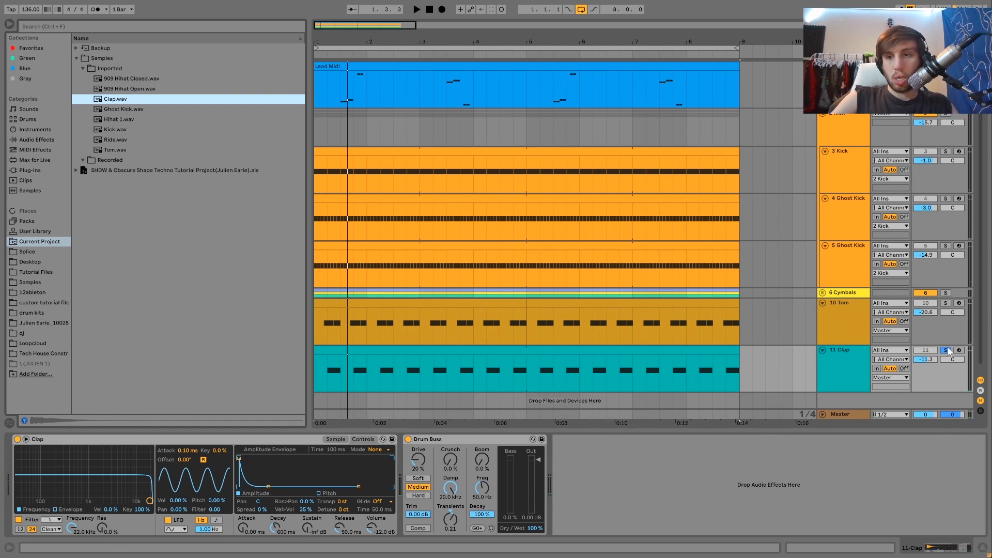
pyautogui.press('space')
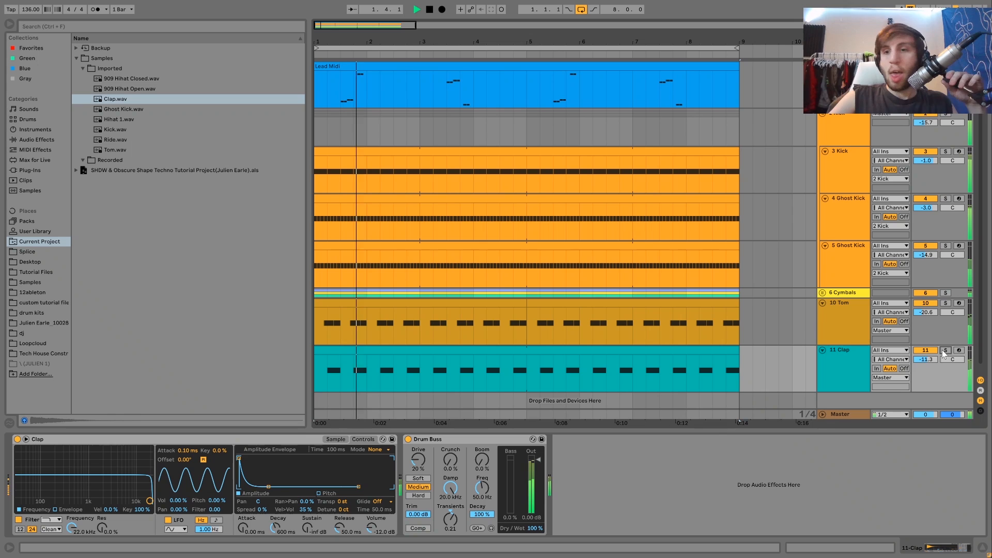
pyautogui.press('space')
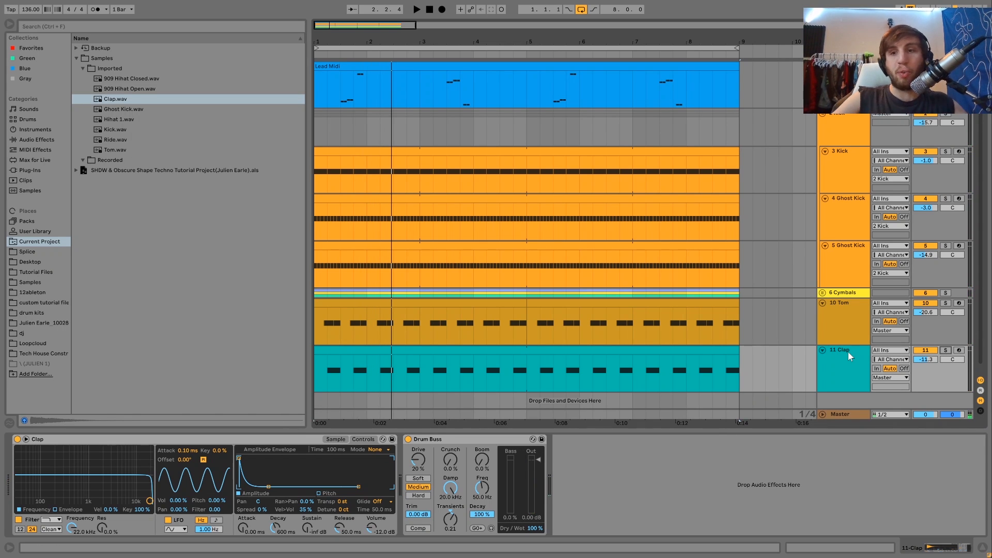
pyautogui.click(850, 356)
pyautogui.press('space')
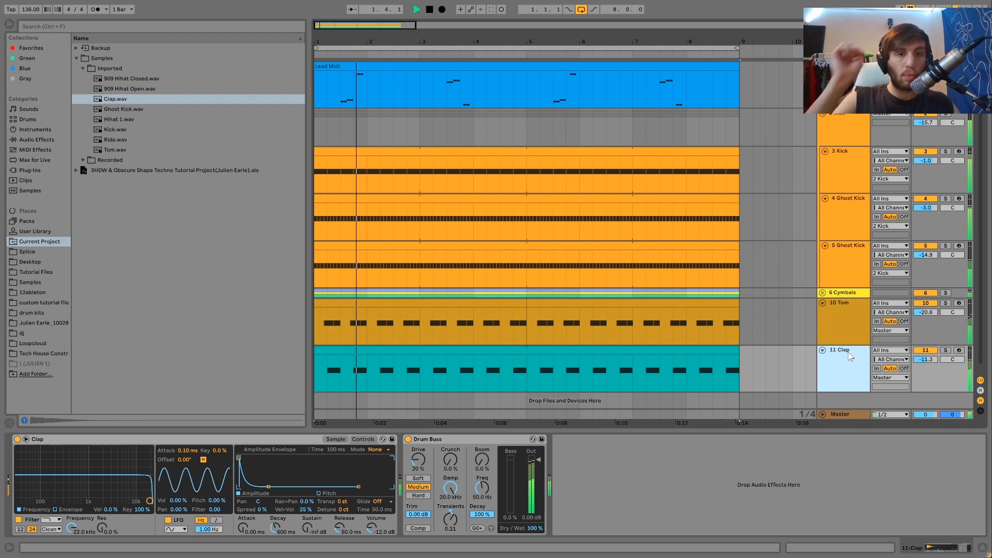
pyautogui.press('space')
pyautogui.press('space')
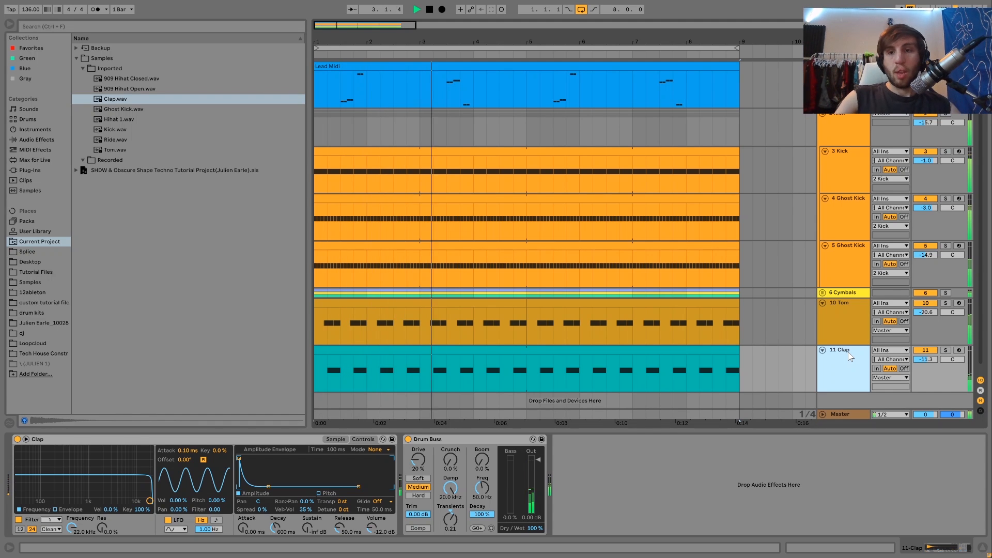
pyautogui.press('space')
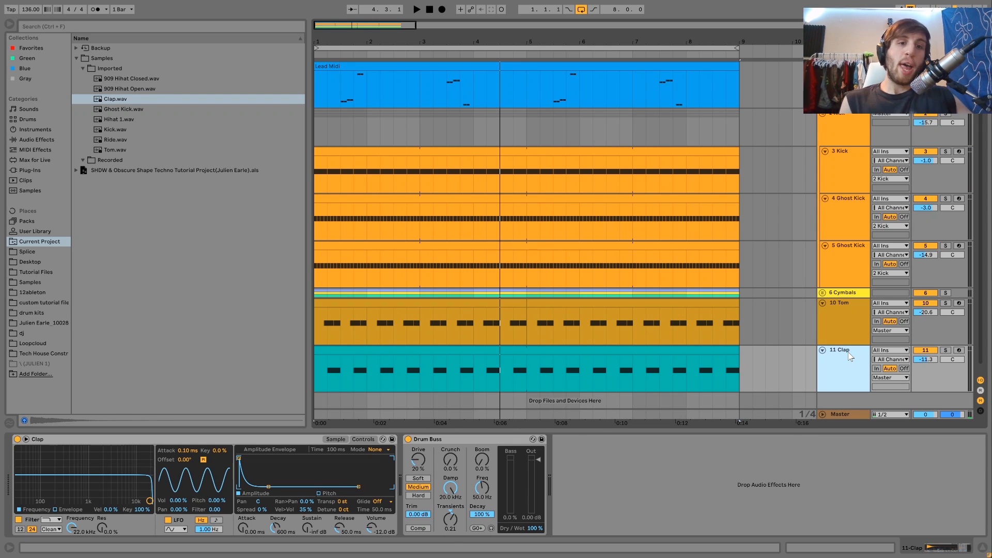
pyautogui.click(945, 351)
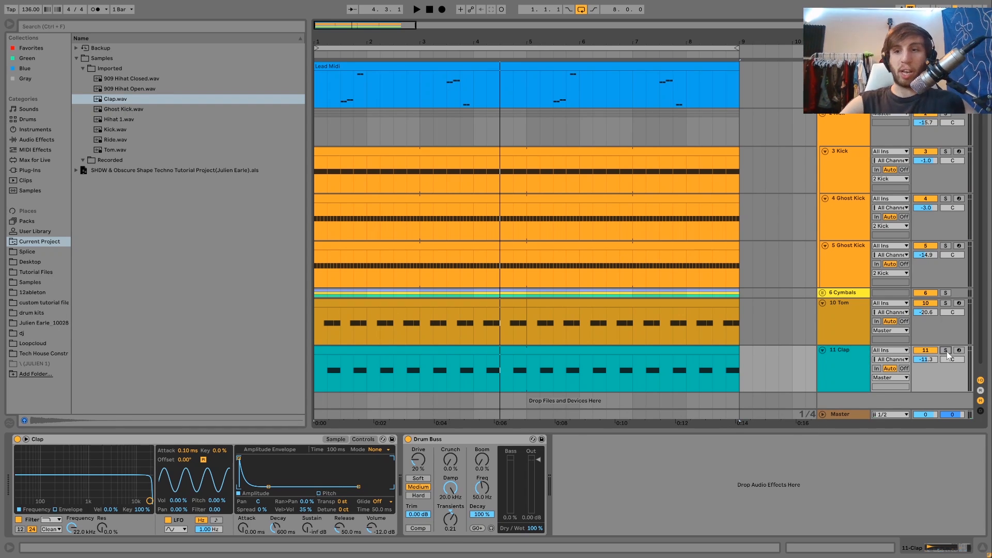
pyautogui.press('space')
pyautogui.click(945, 350)
pyautogui.press('space')
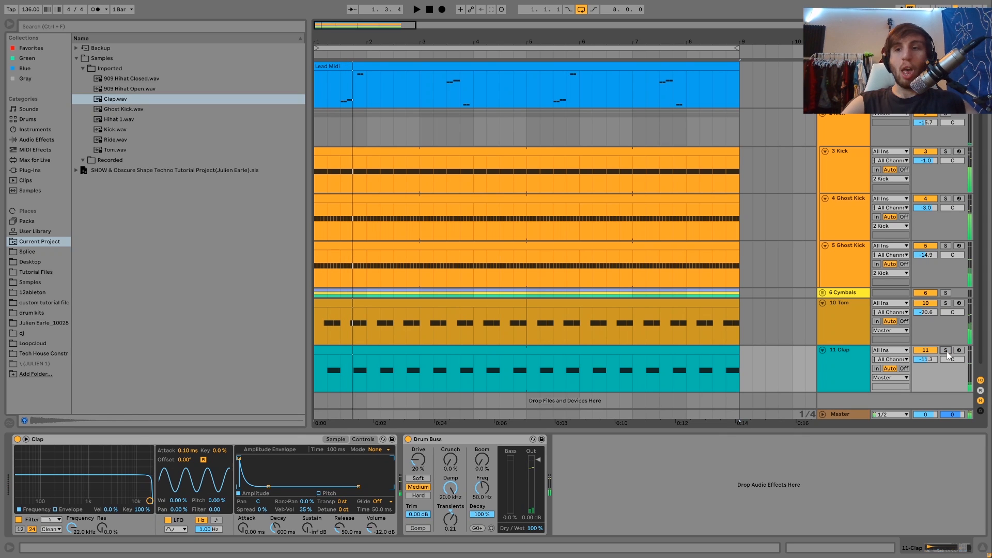
# - Unfold the Cymbals group and play its Open Hihat track soloed
pyautogui.click(822, 293)
pyautogui.scroll(-2, 878, 320)
pyautogui.click(945, 320)
pyautogui.press('space')
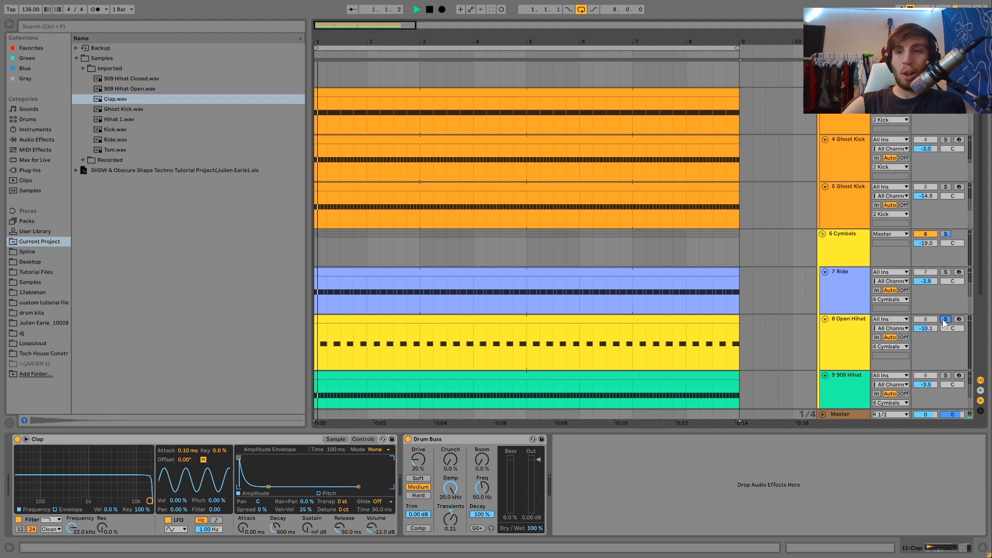
pyautogui.scroll(-2, 942, 319)
pyautogui.scroll(2, 943, 319)
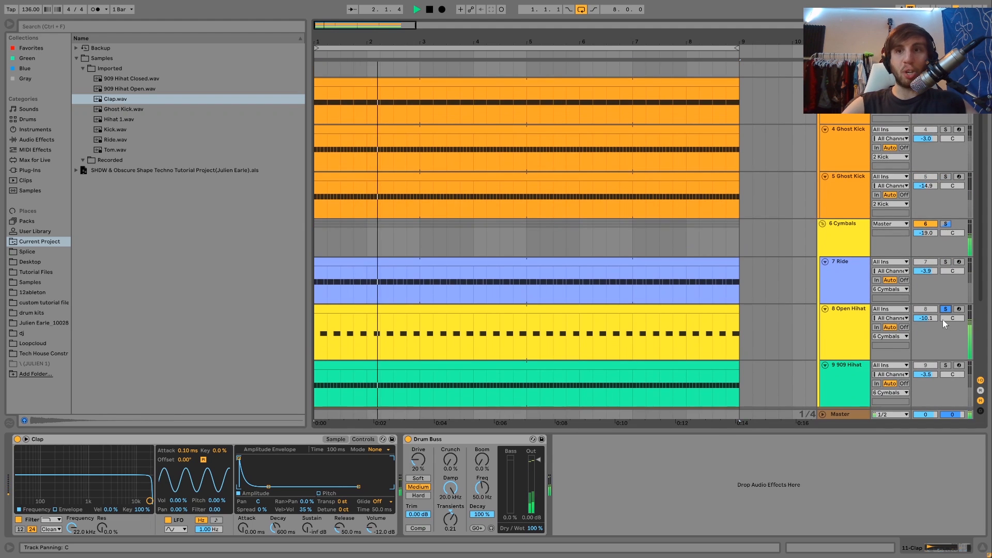
pyautogui.scroll(-4, 942, 320)
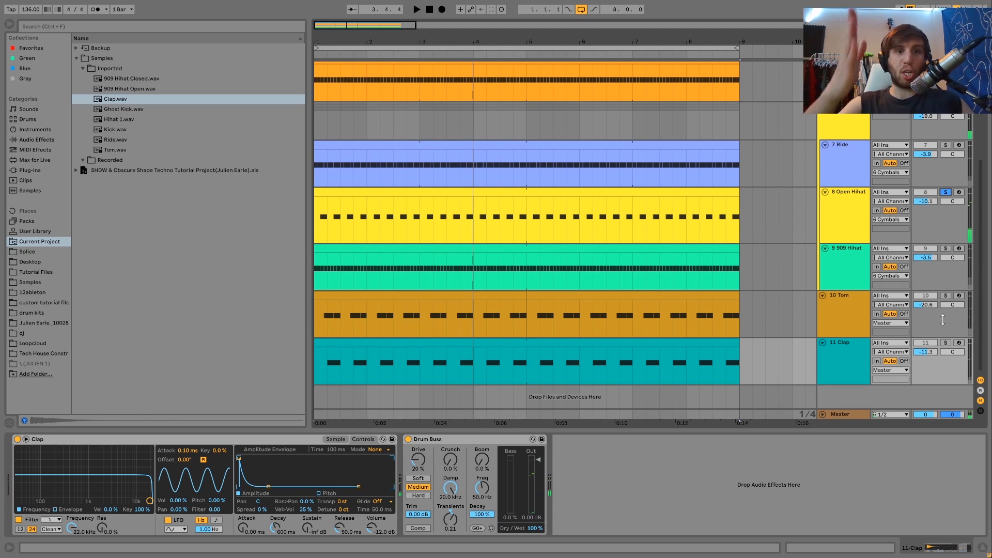
# - Add the Clap to the soloed Open Hihat, play both tracks together, and stop playback
pyautogui.click(945, 343)
pyautogui.press('space')
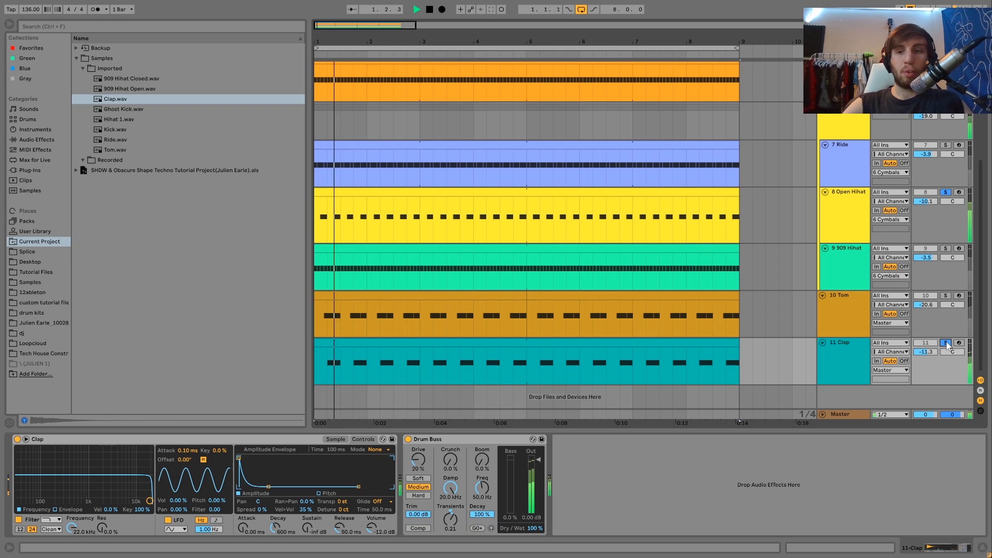
pyautogui.press('space')
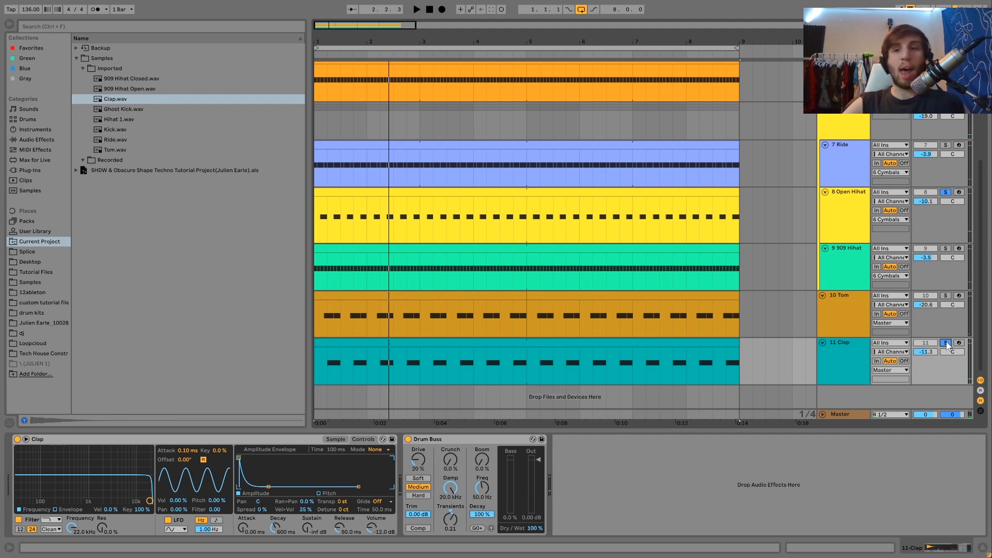
# - Select the Lead track, solo it alone, and play its notes from position 3.3.1
pyautogui.scroll(5, 946, 344)
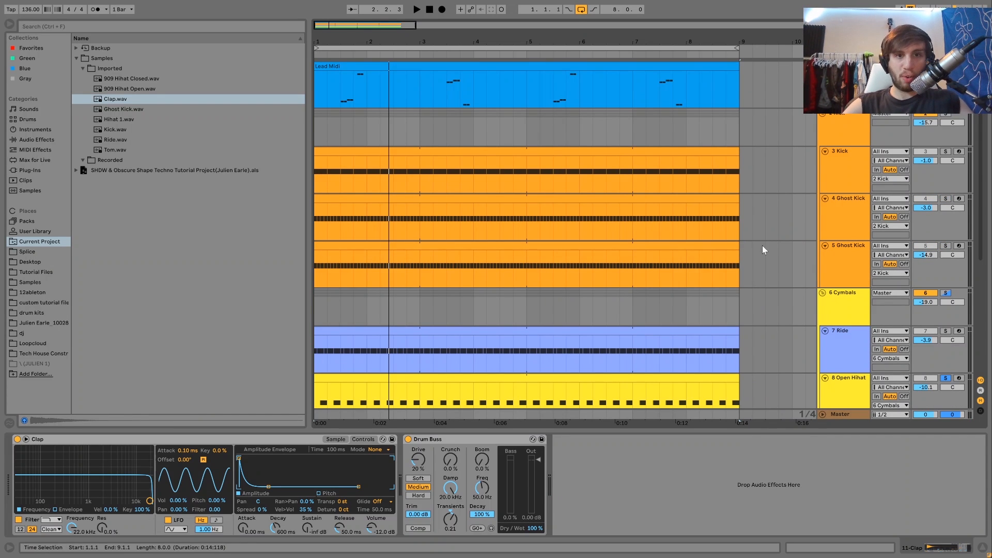
pyautogui.click(846, 85)
pyautogui.click(946, 66)
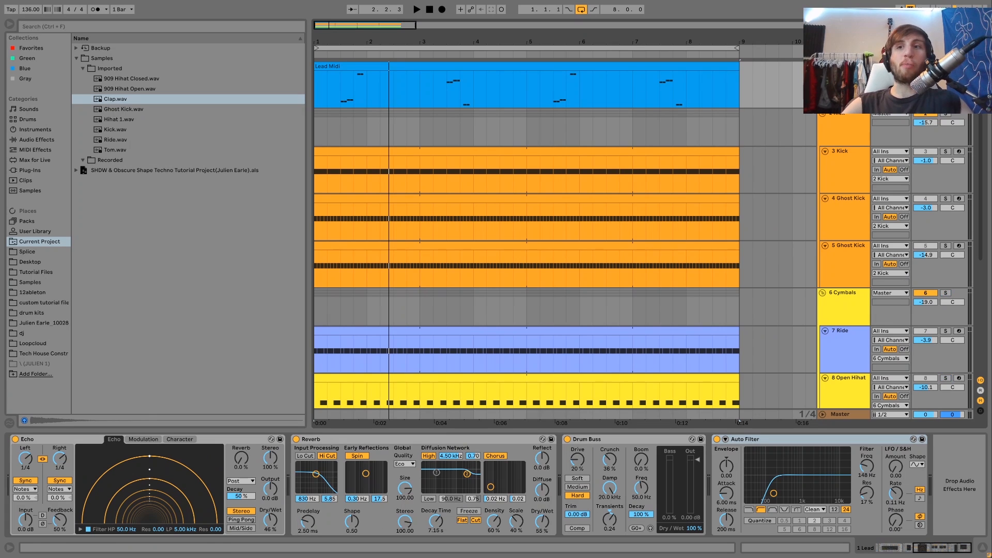
pyautogui.click(336, 94)
pyautogui.press('space')
pyautogui.click(447, 98)
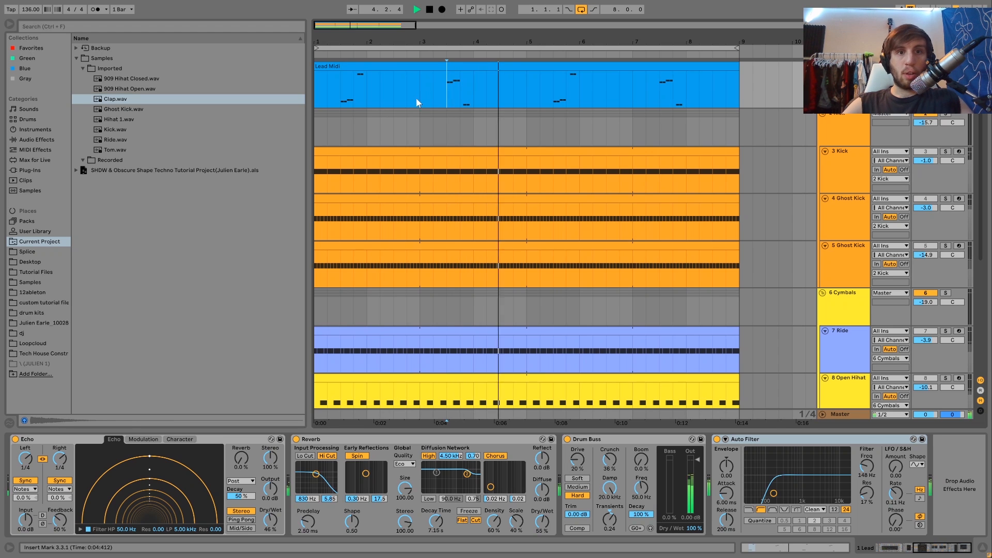
pyautogui.click(341, 91)
pyautogui.click(444, 94)
pyautogui.press('space')
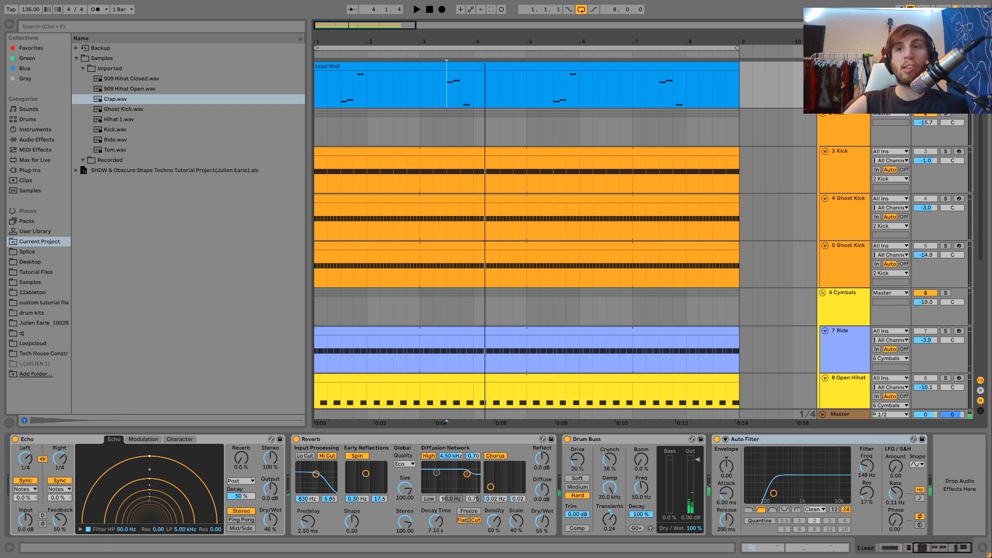
# - Select the Clap track and compare the full mix with the Clap's Drum Buss switched off and back on
pyautogui.scroll(-5, 804, 174)
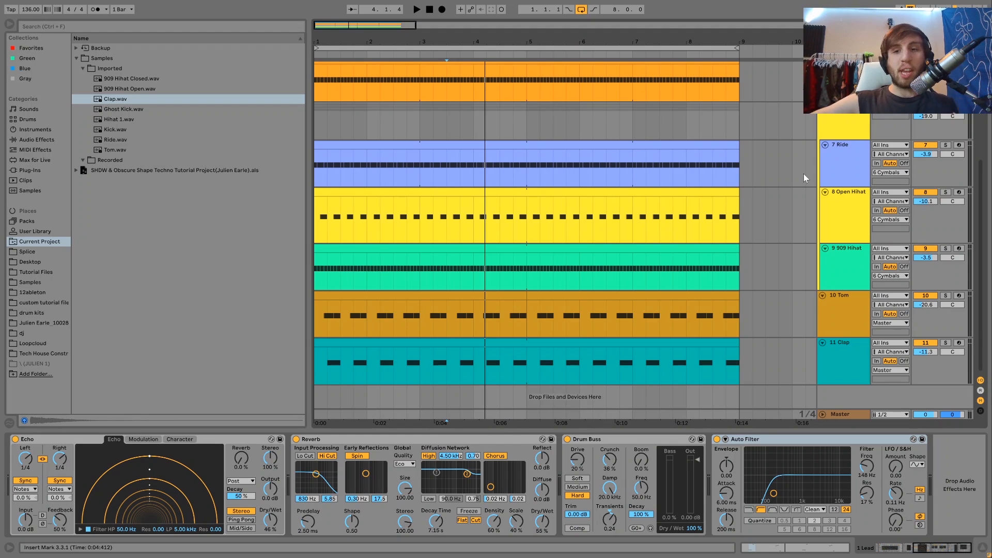
pyautogui.click(847, 360)
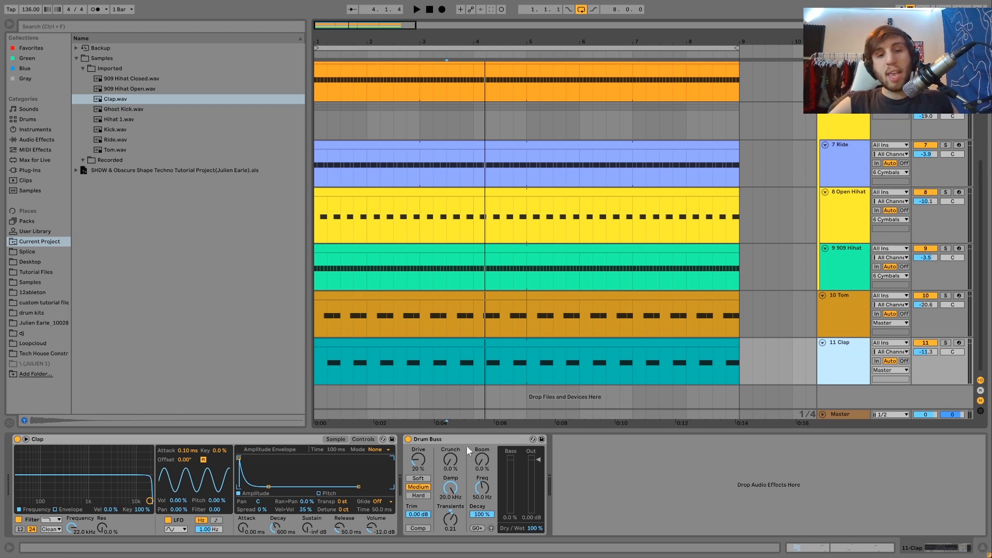
pyautogui.click(408, 440)
pyautogui.press('space')
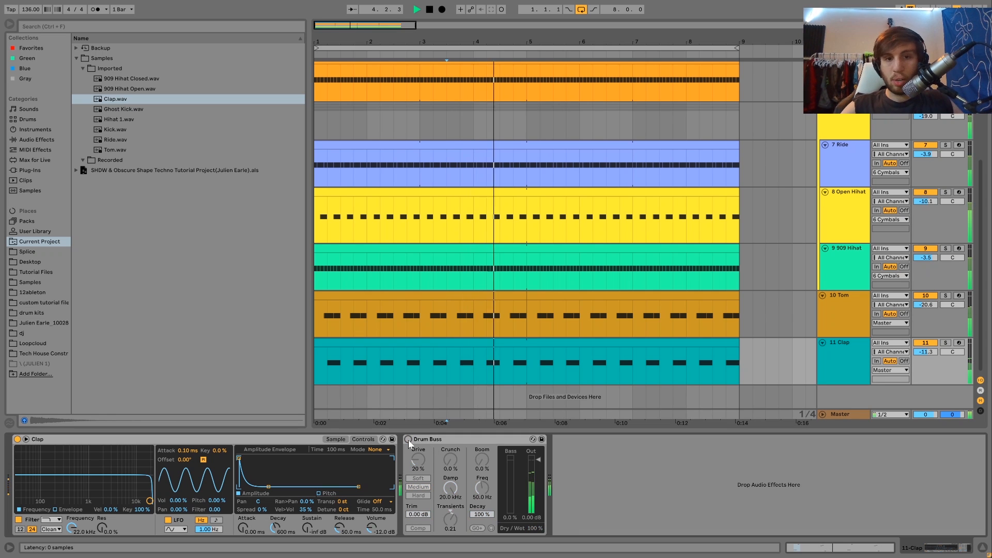
pyautogui.click(408, 440)
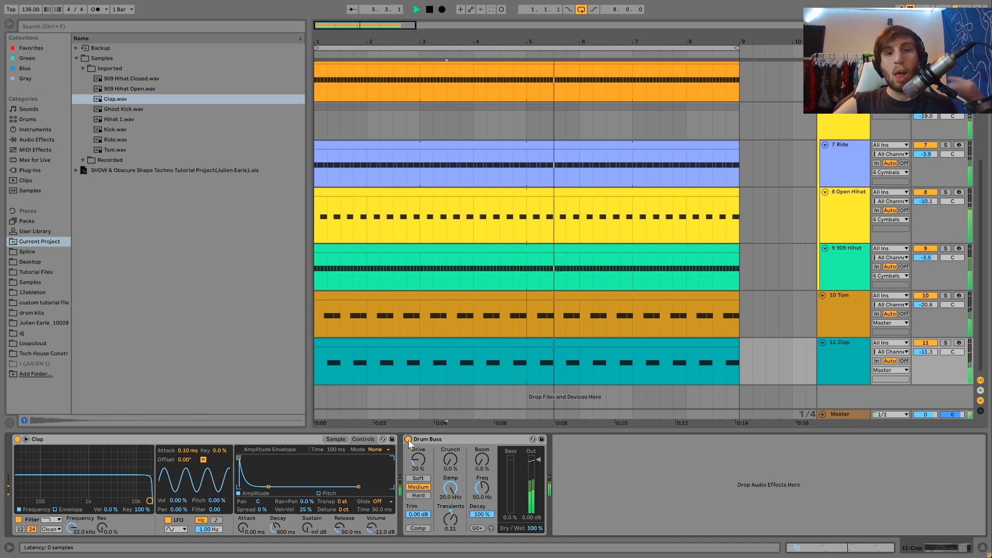
# - Solo the Clap briefly during playback, return to the full mix, and stop playback with the Clap track selected
pyautogui.click(947, 343)
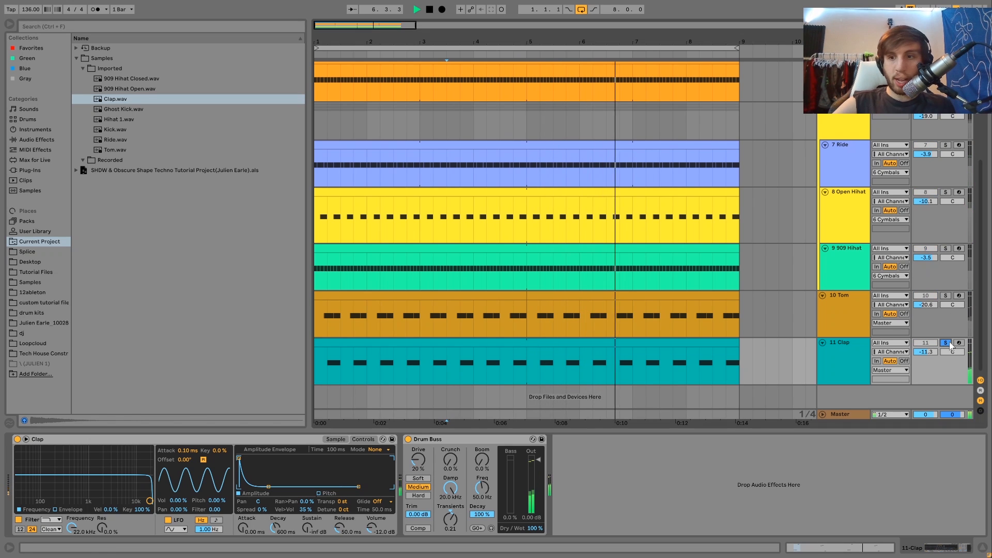
pyautogui.click(946, 343)
pyautogui.click(854, 363)
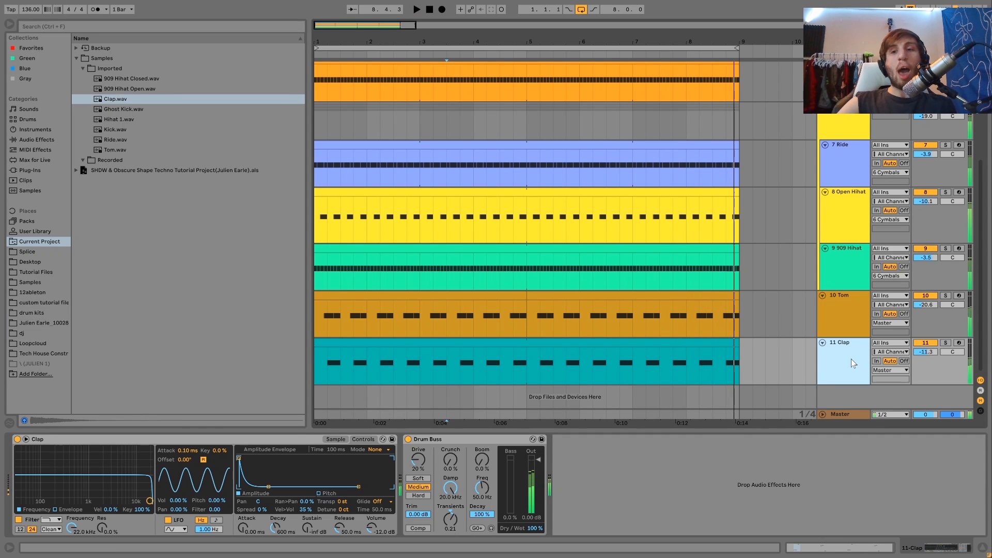